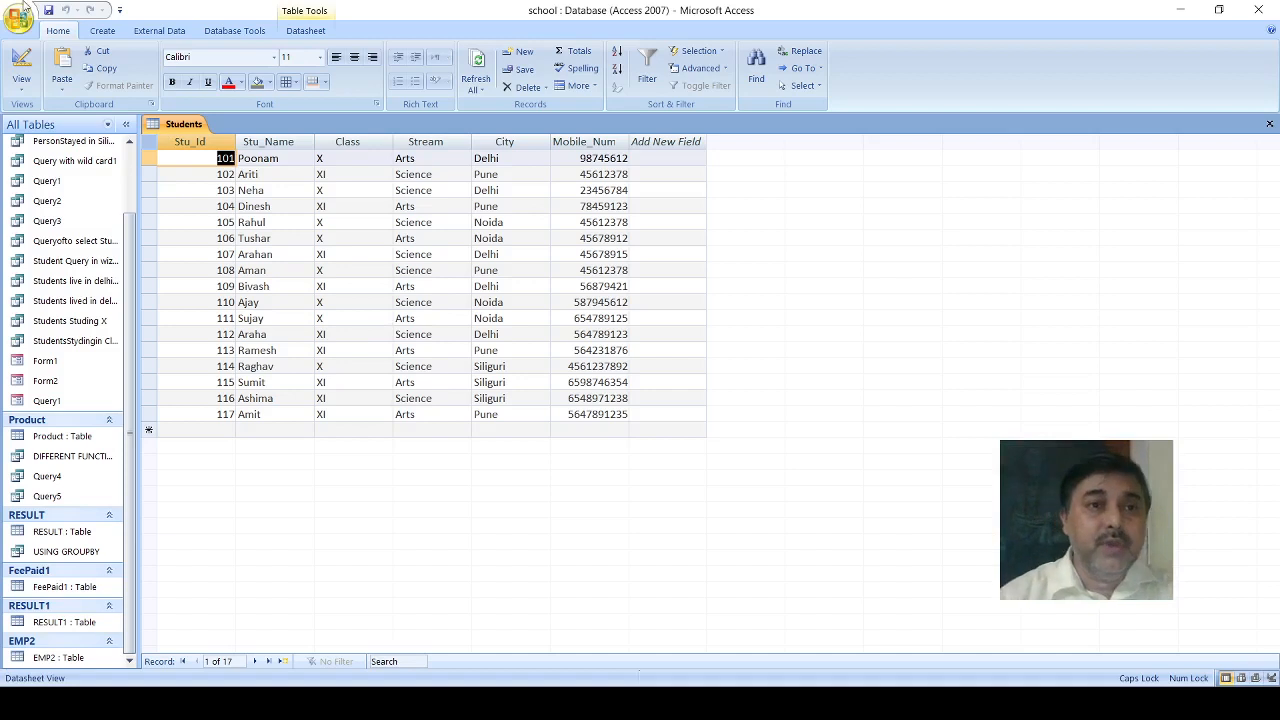
- Use the Report Wizard to create REPORT OF STUDENTS with Stu_Id, Stu_Name and City from the Students table
click(98, 35)
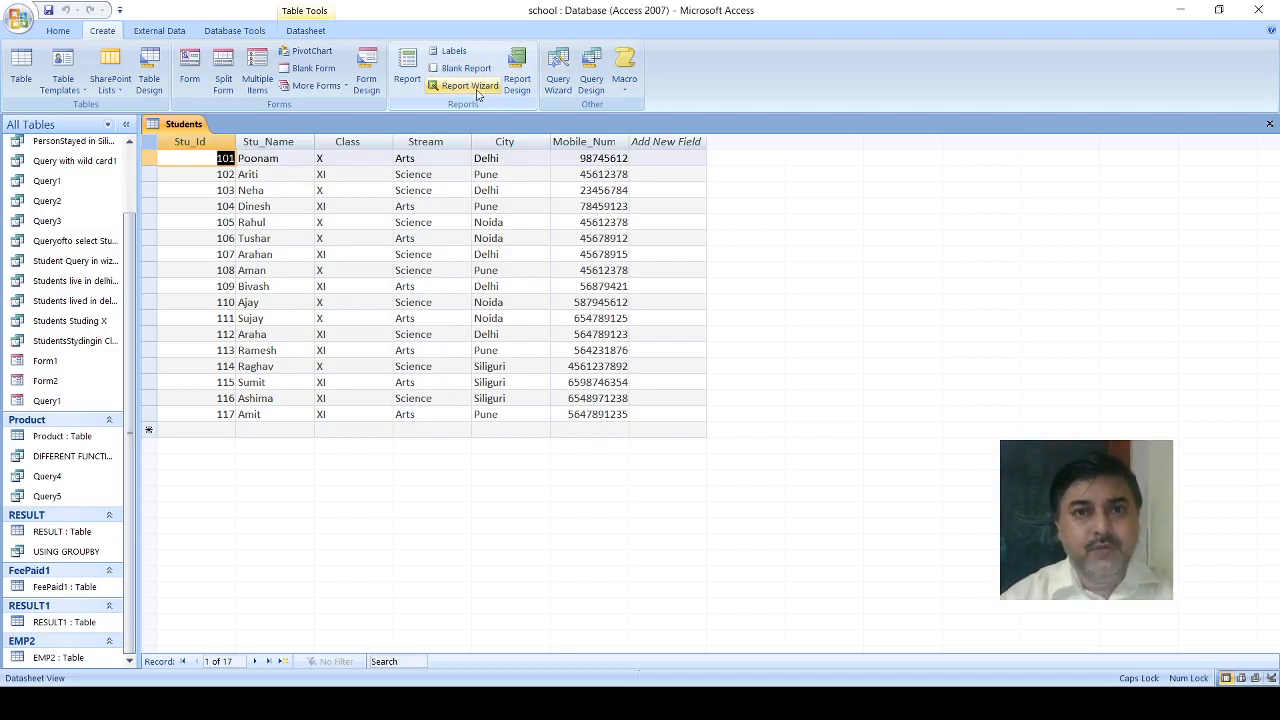
click(476, 91)
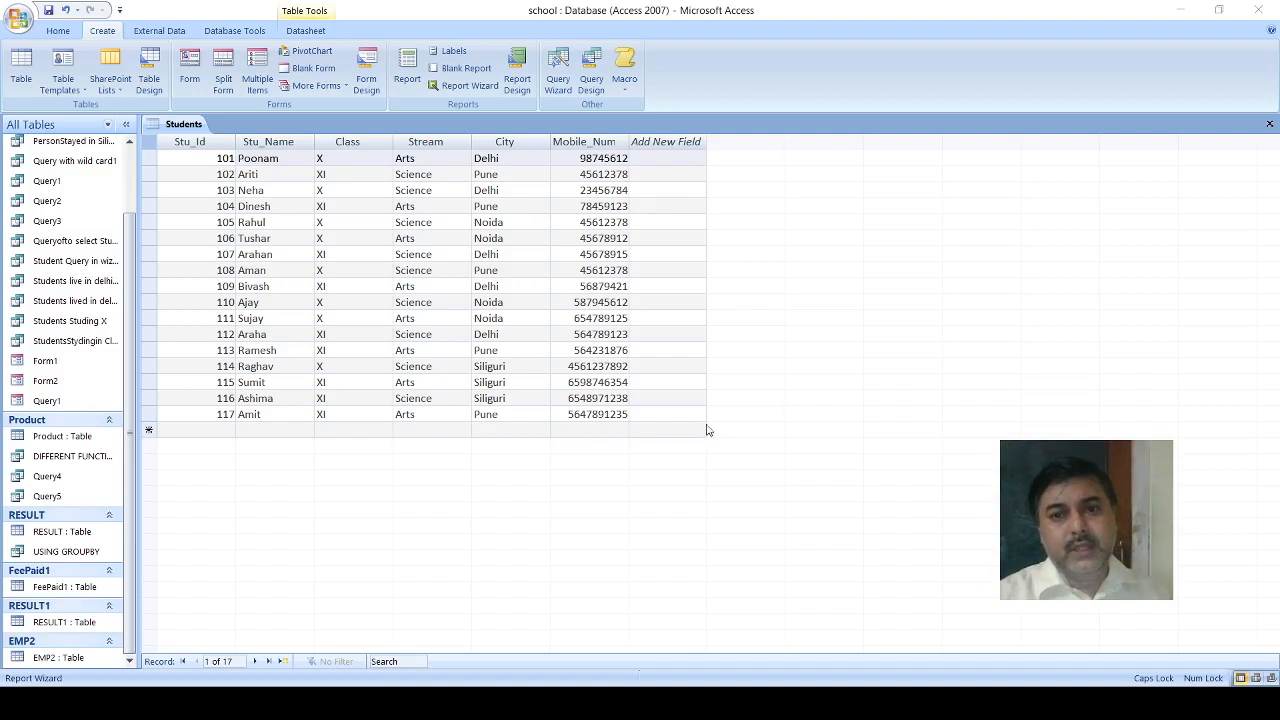
click(808, 406)
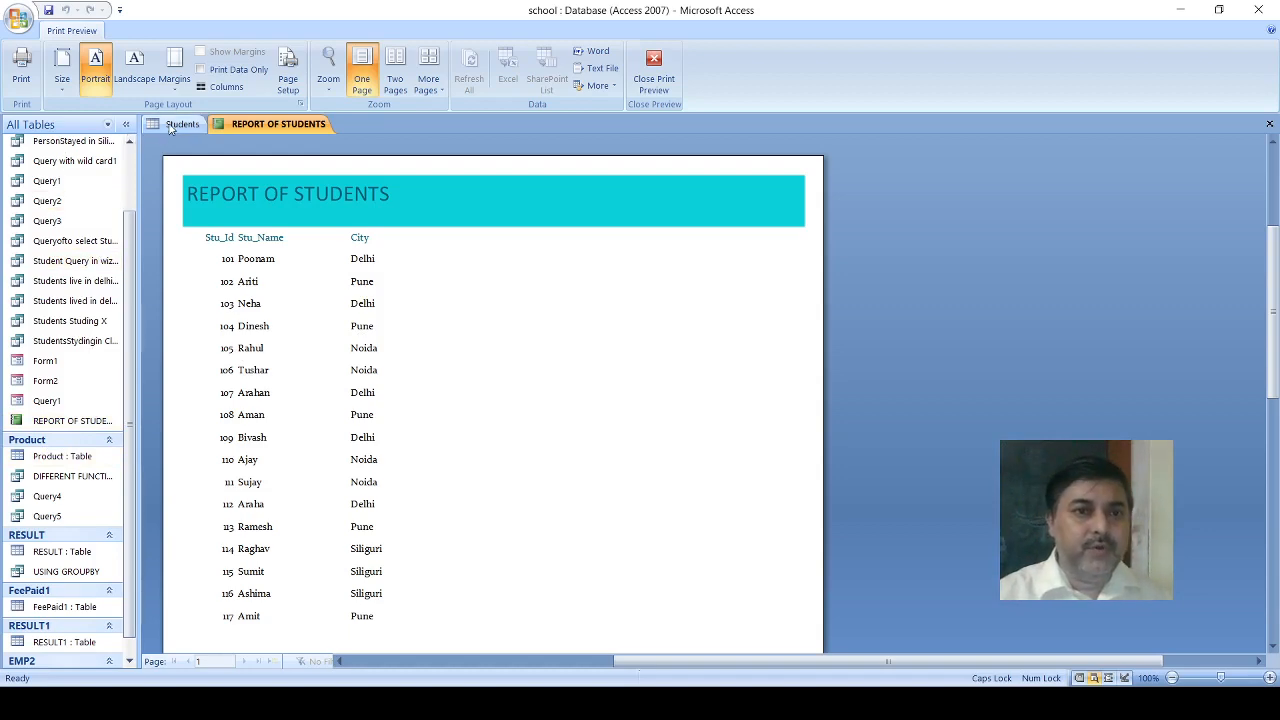
- Look through the REPORT OF STUDENTS preview and return to the Students table
scroll(175, 140, down, 1)
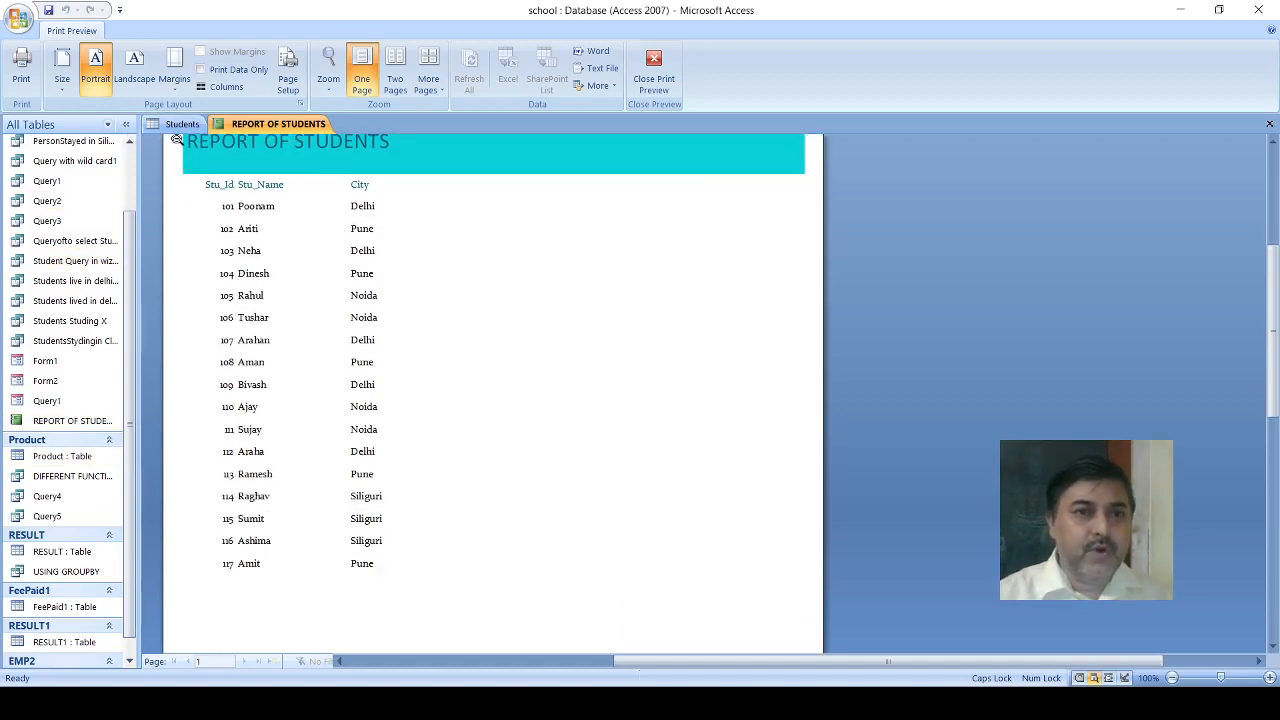
click(176, 125)
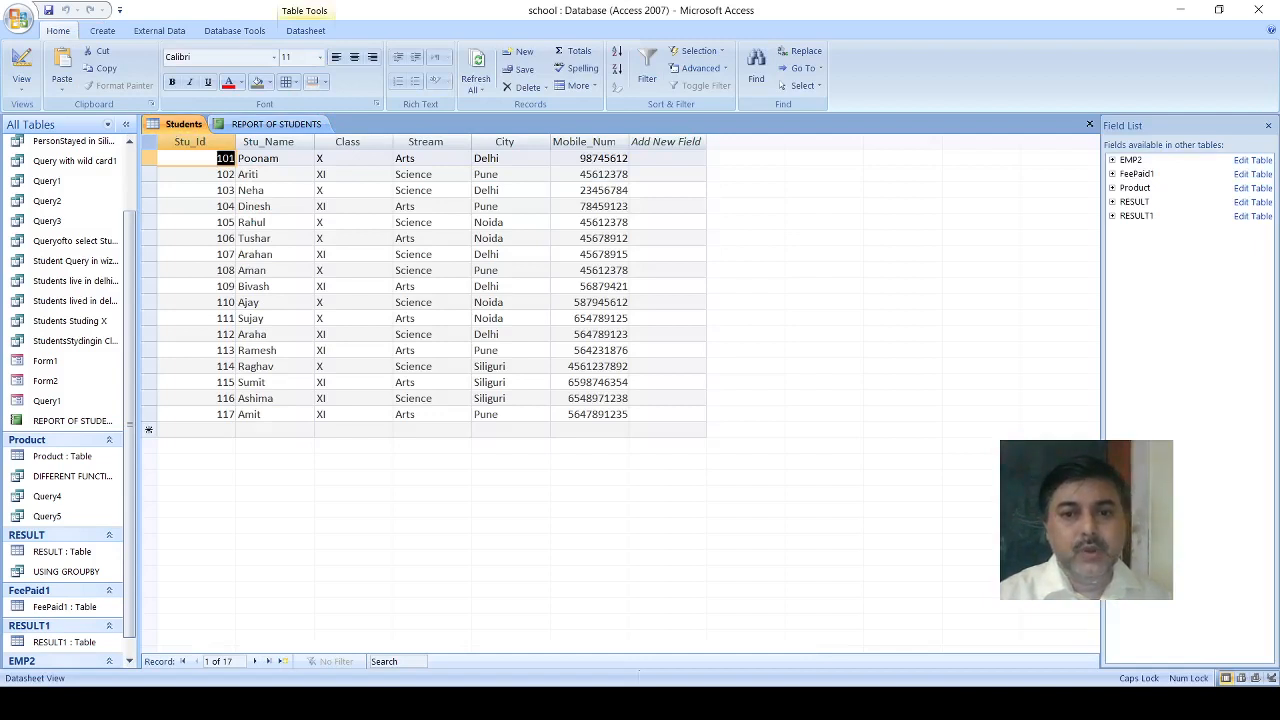
key(alt+Tab)
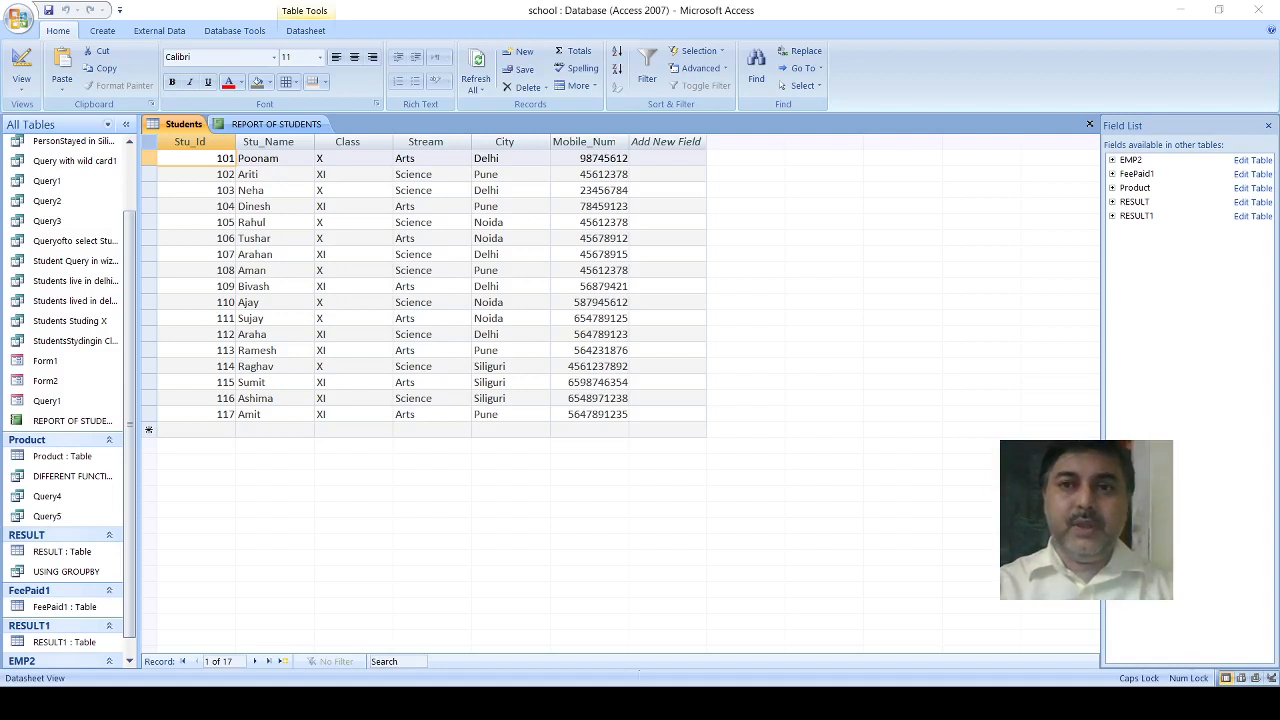
click(1053, 32)
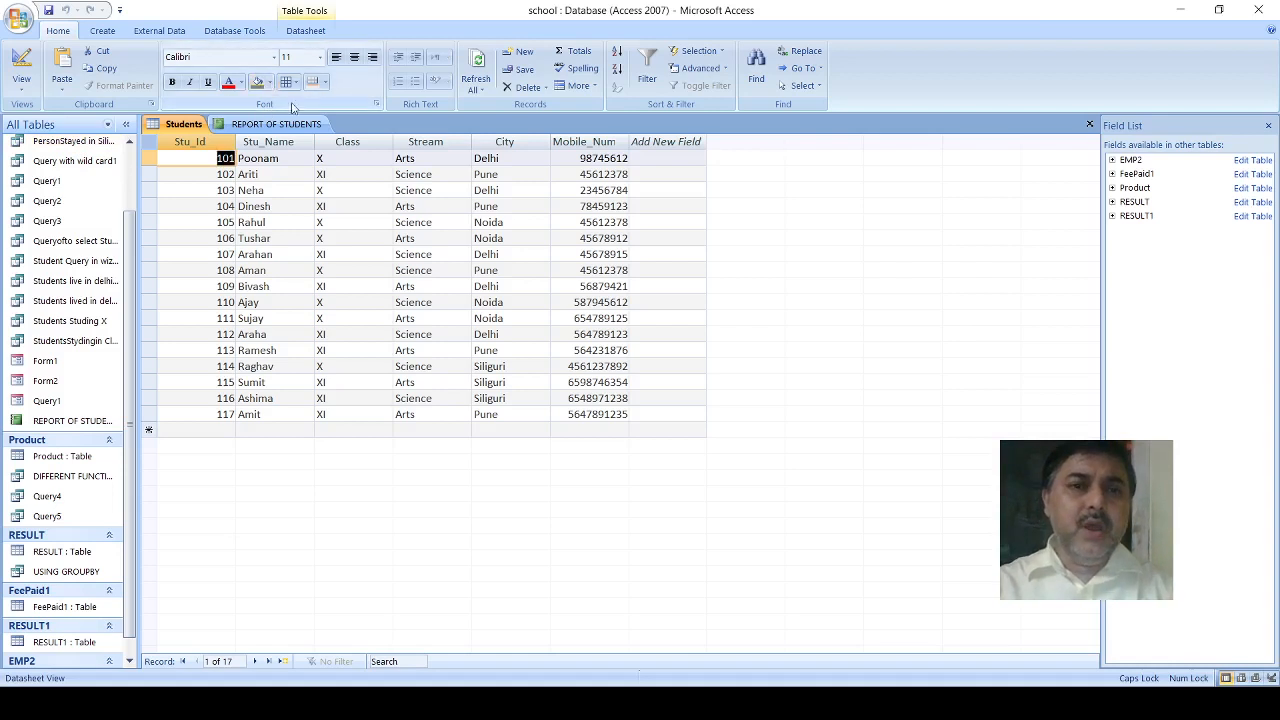
- Start a new report in design view and expand the Students table to list its available fields
click(103, 31)
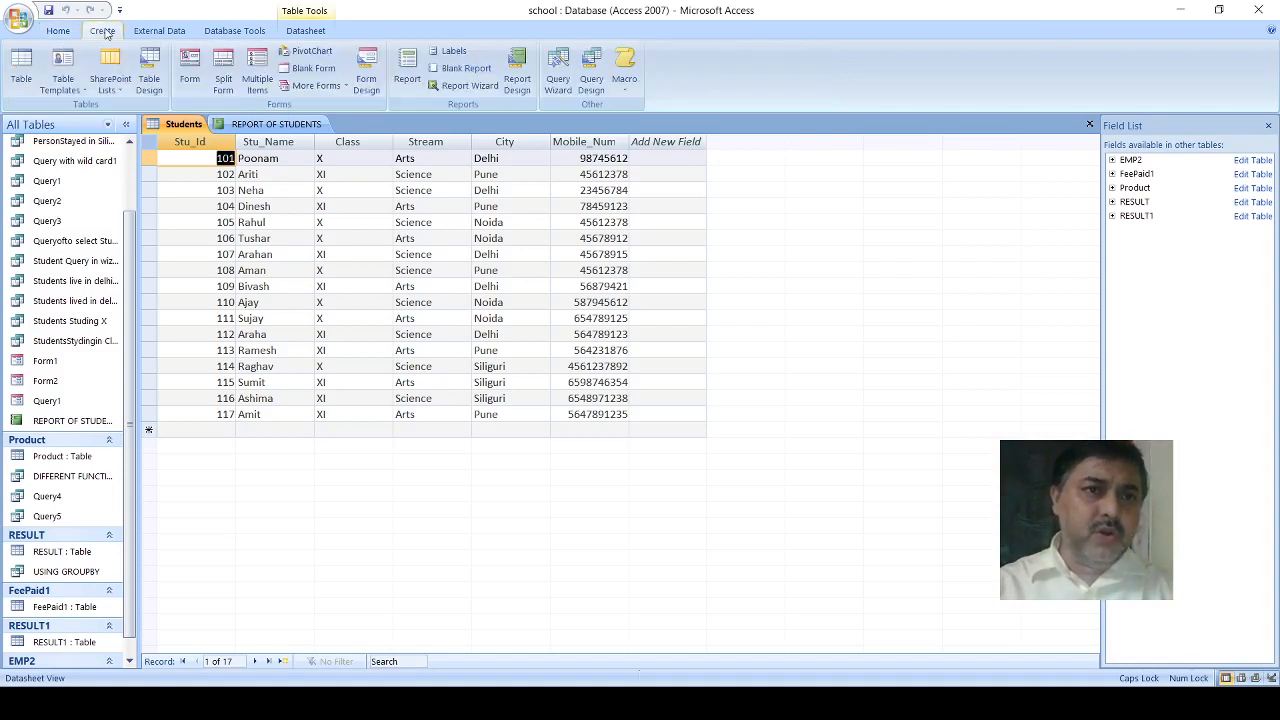
click(516, 84)
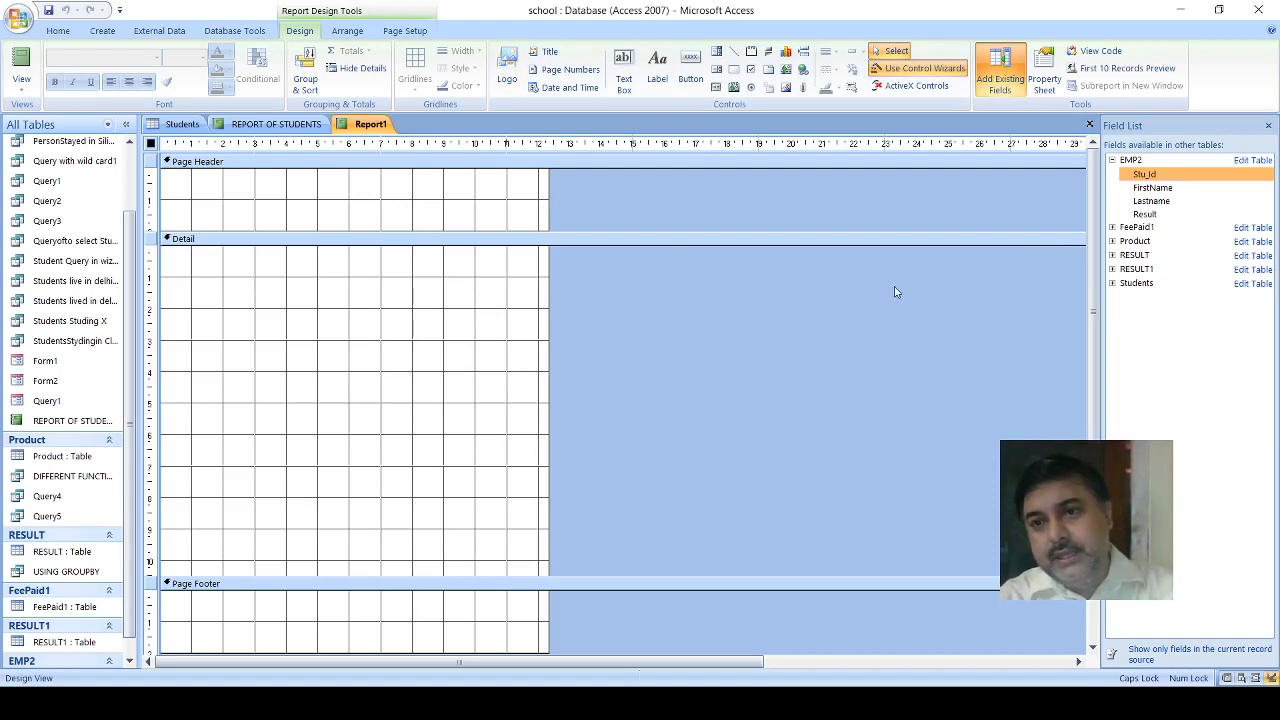
click(1137, 284)
click(1137, 285)
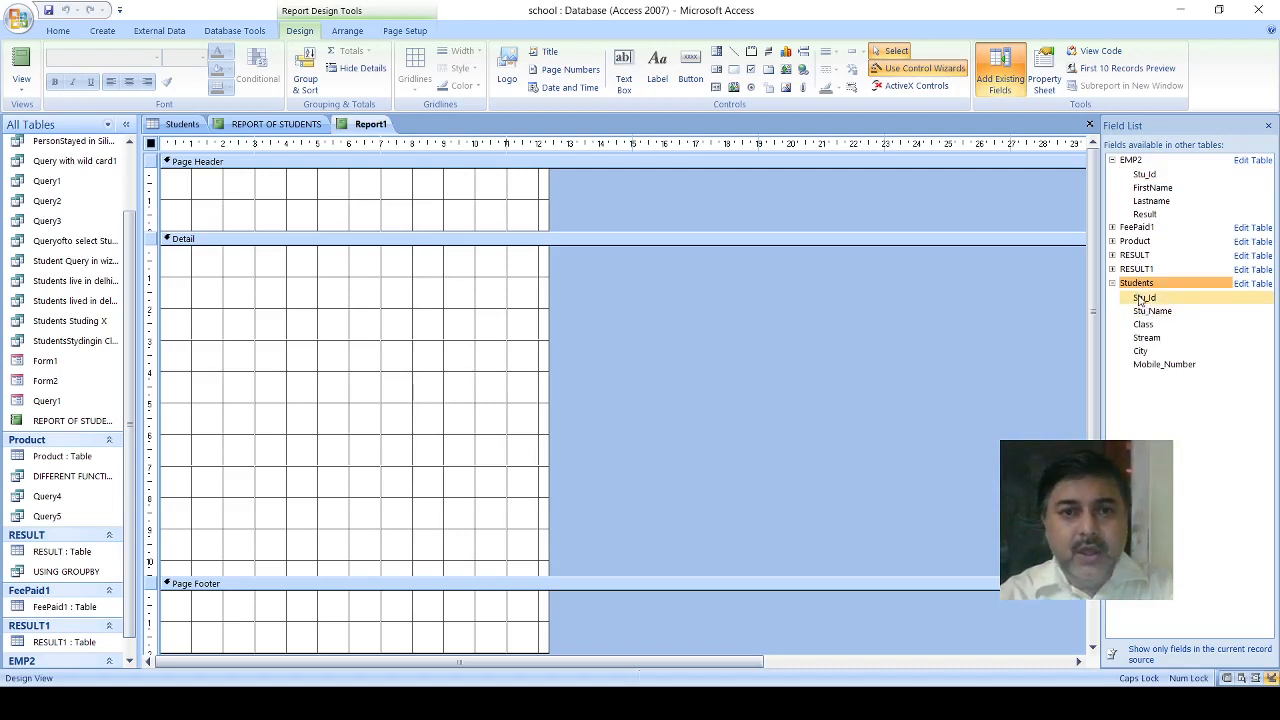
- Widen the report area to about 14.4 cm and place Stu_Id, Stu_Name, Class and City one below another in the Detail section
drag(549, 286, 612, 285)
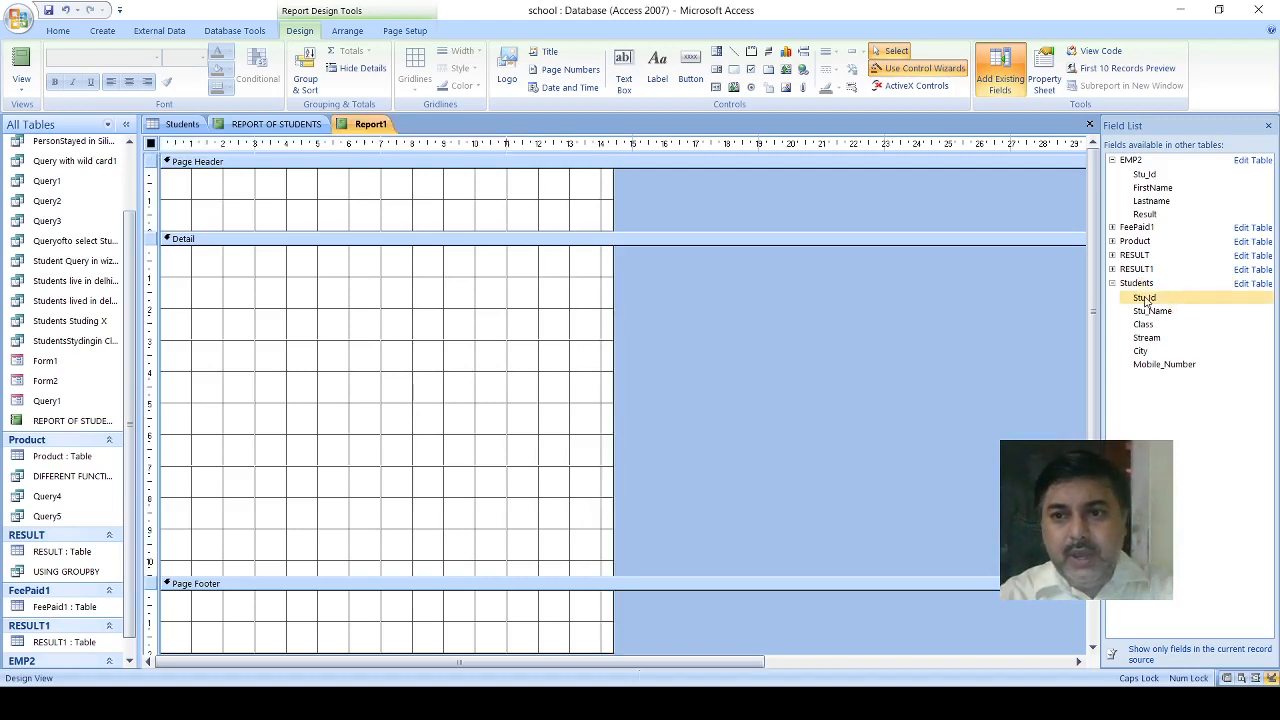
drag(1145, 297, 230, 288)
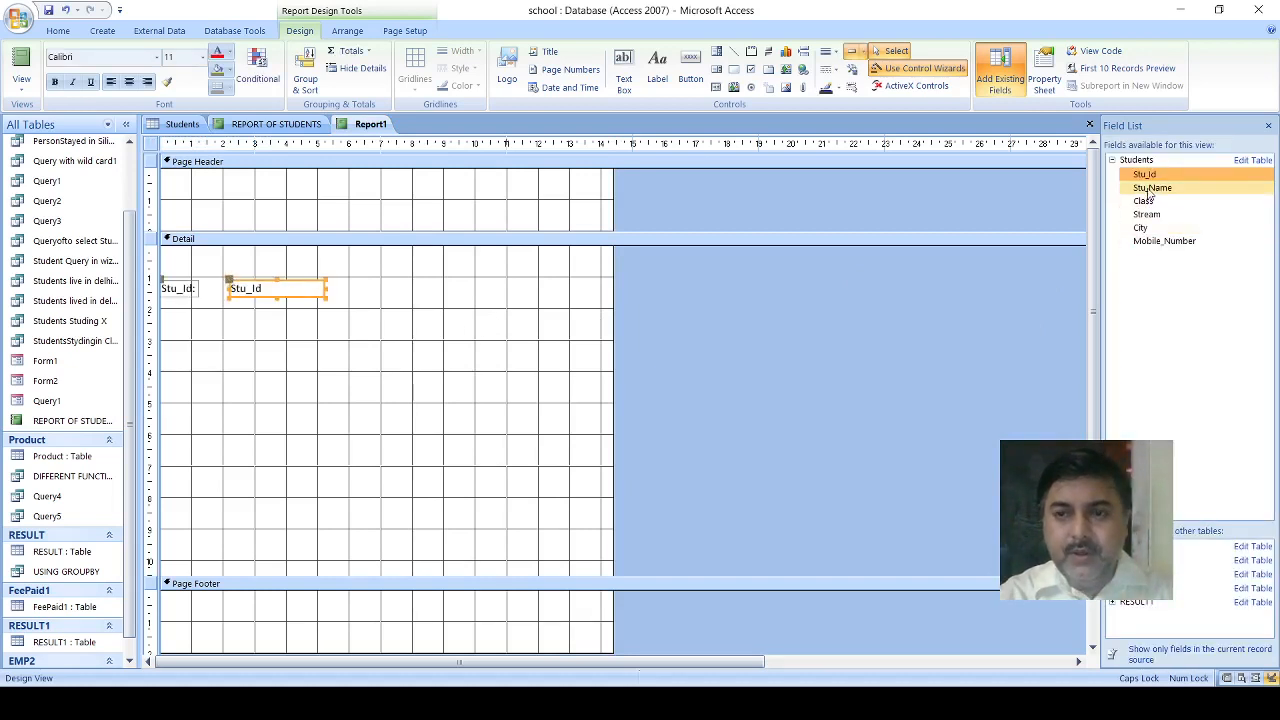
drag(1150, 190, 193, 338)
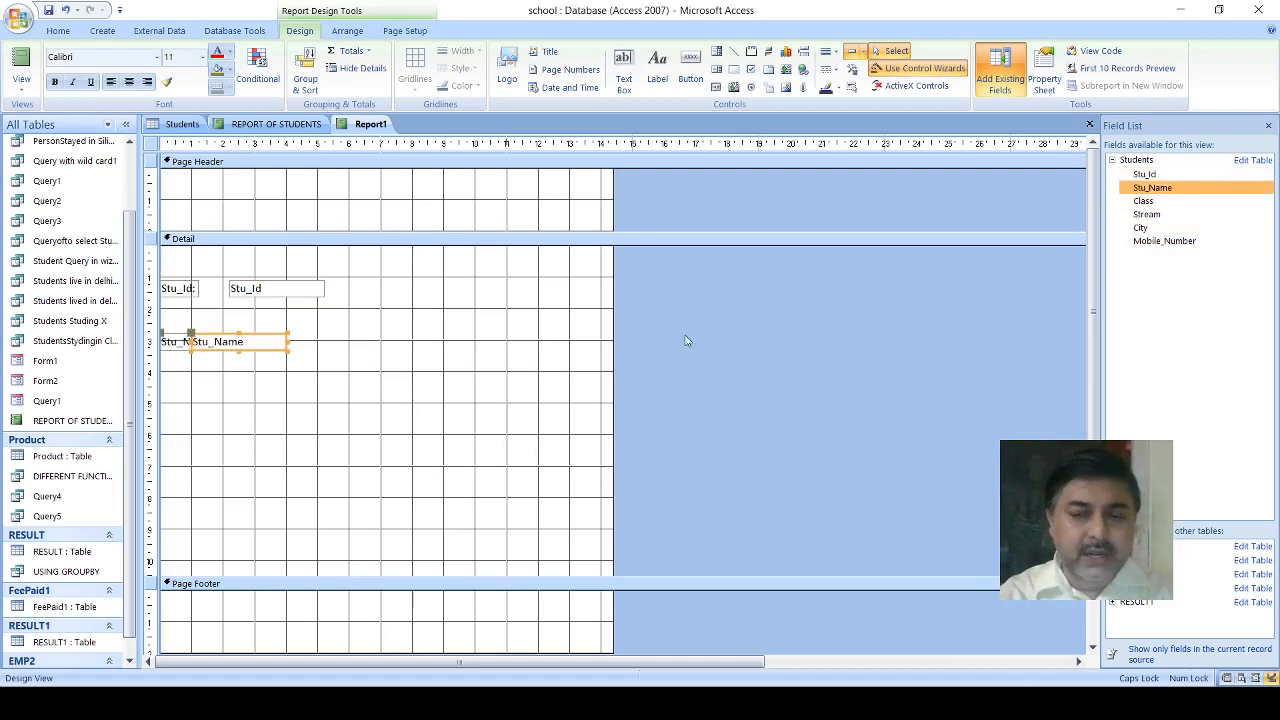
drag(1143, 204, 200, 379)
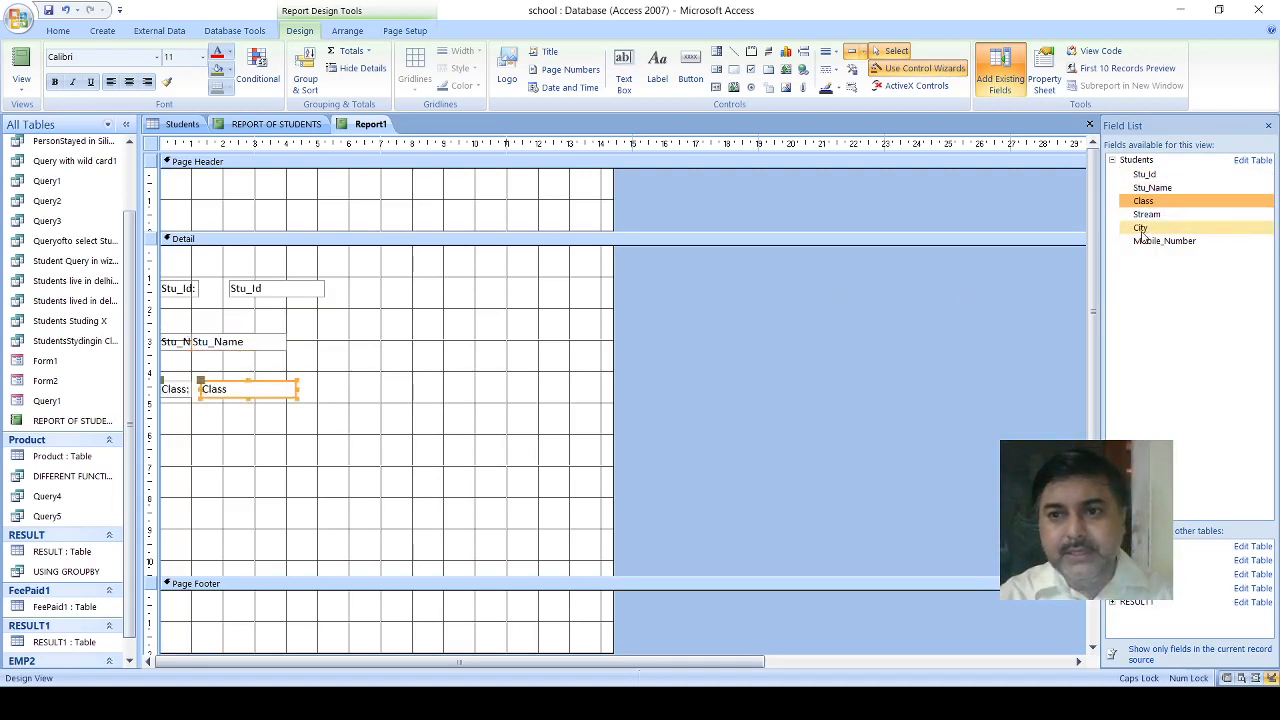
drag(1141, 232, 205, 440)
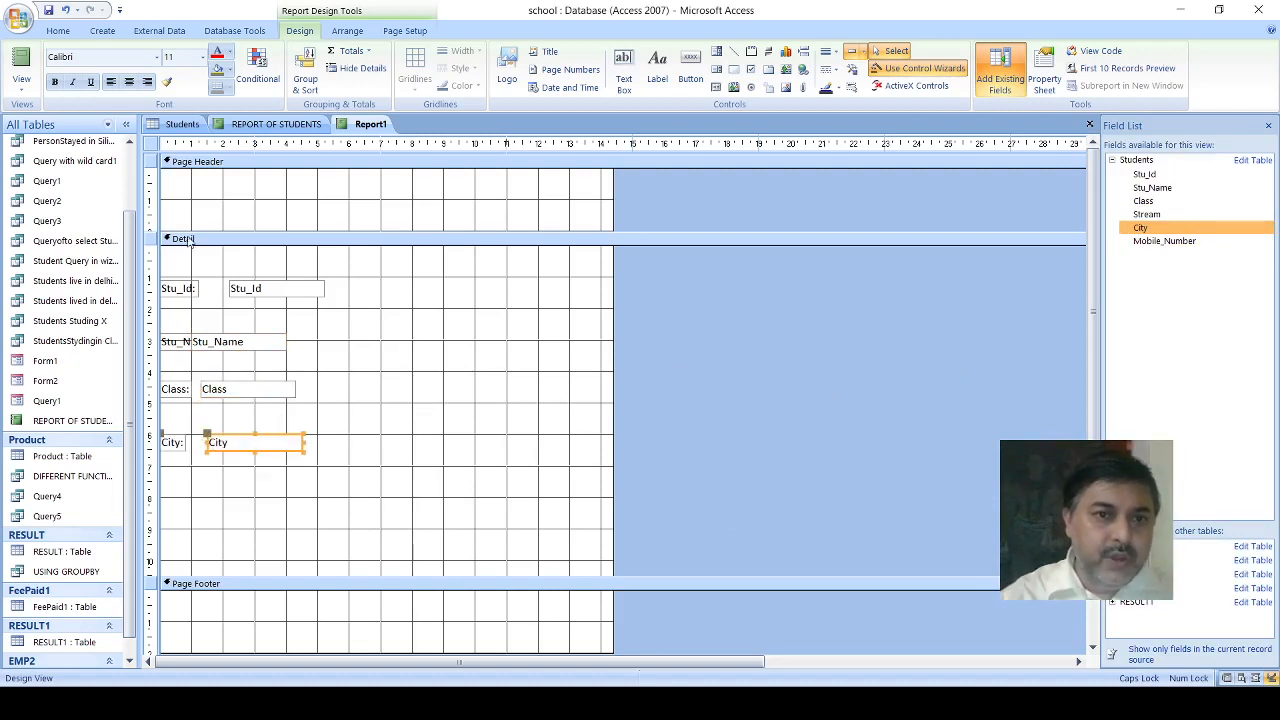
- Separate the Stu_Id text box from its label at about the 5 cm mark and widen it to about 3.8 cm
click(245, 289)
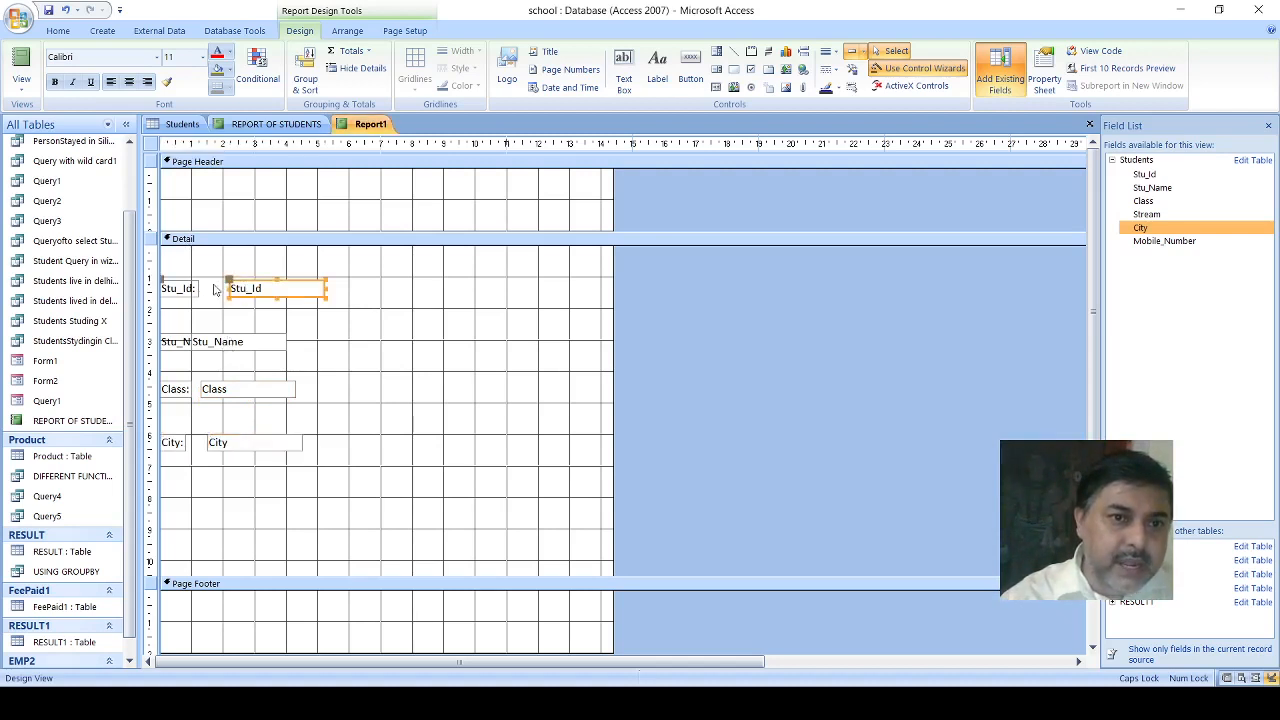
drag(229, 278, 323, 281)
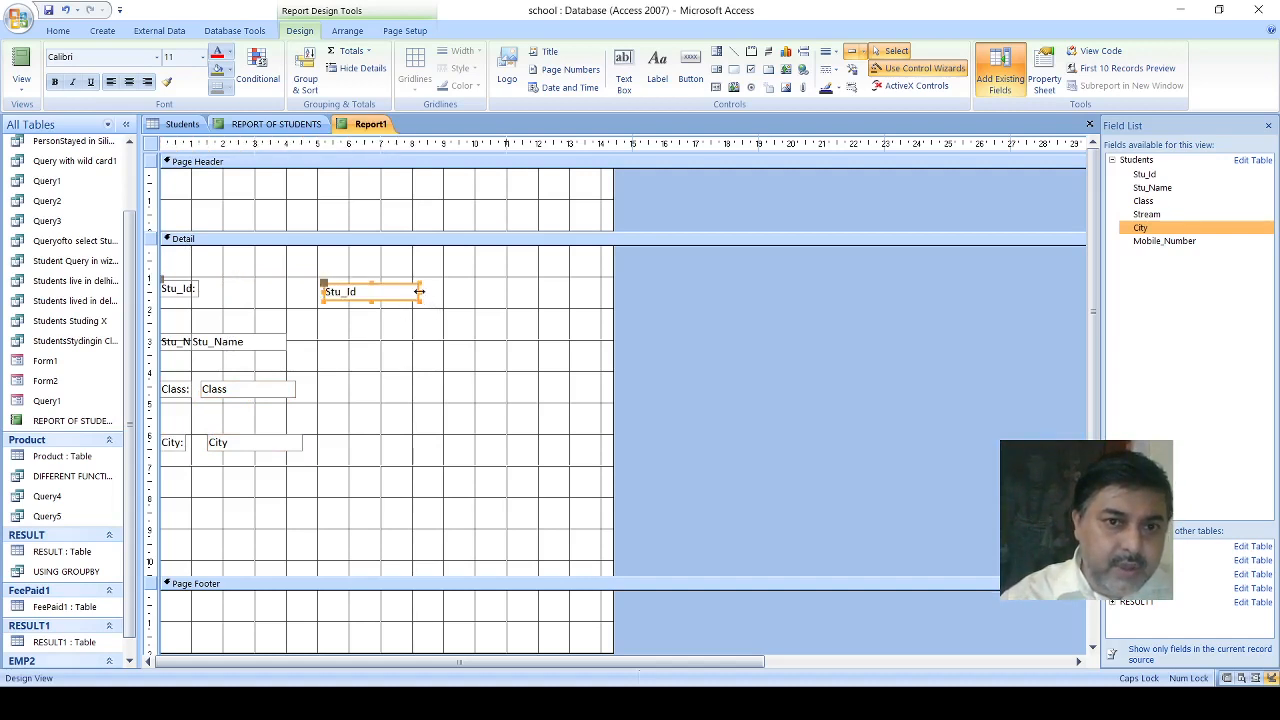
drag(426, 291, 446, 291)
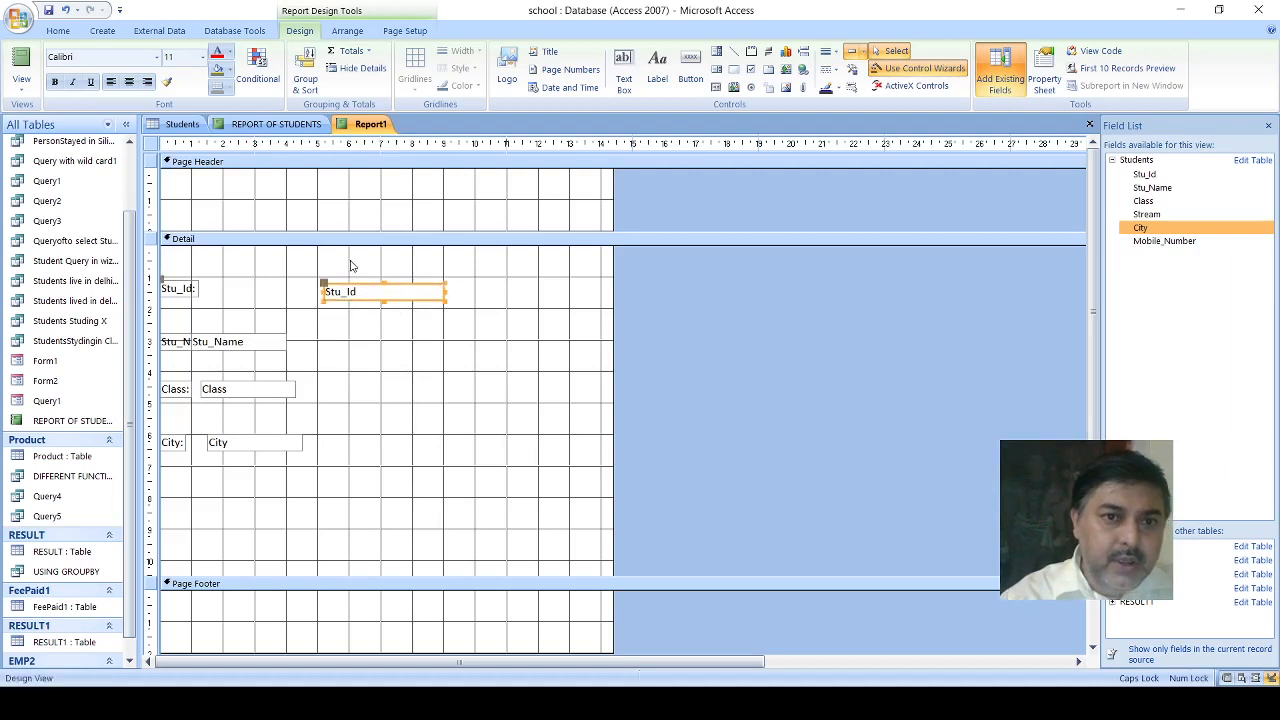
- Format the Stu_Id text box as centered, bold, size 14, with red text on a yellow fill
click(128, 83)
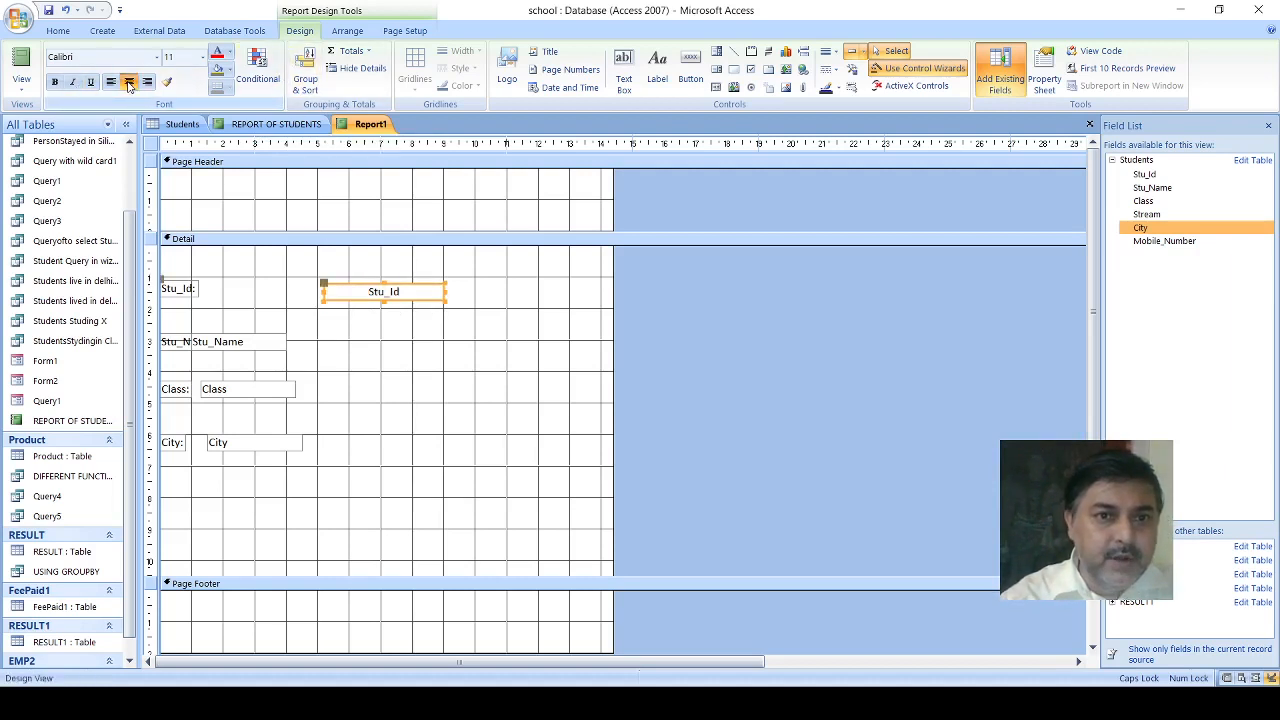
click(56, 83)
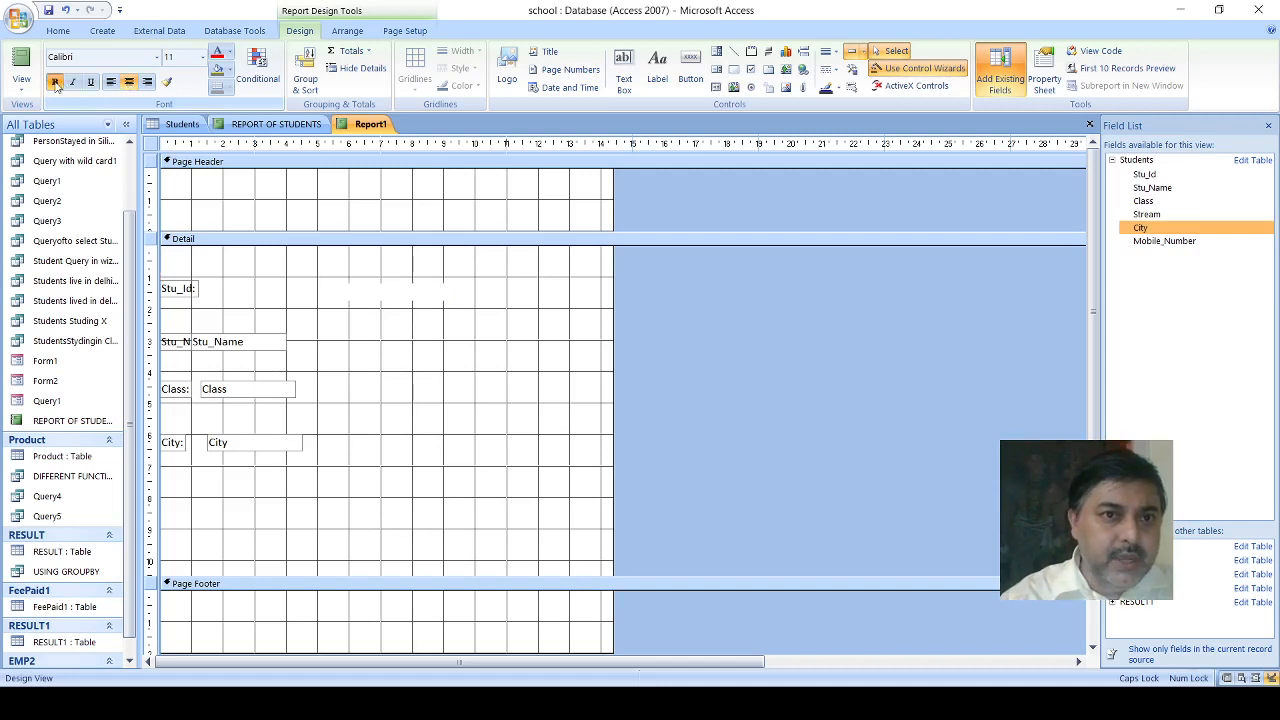
click(200, 60)
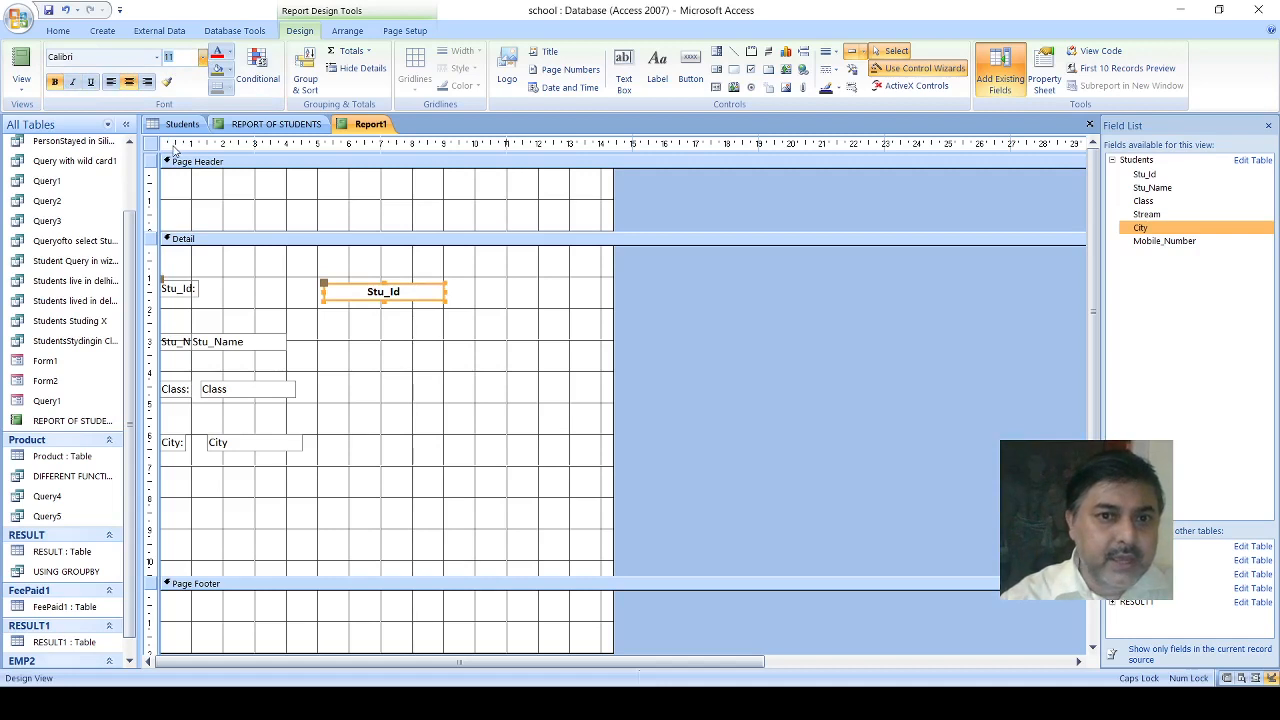
text(14)
key(Return)
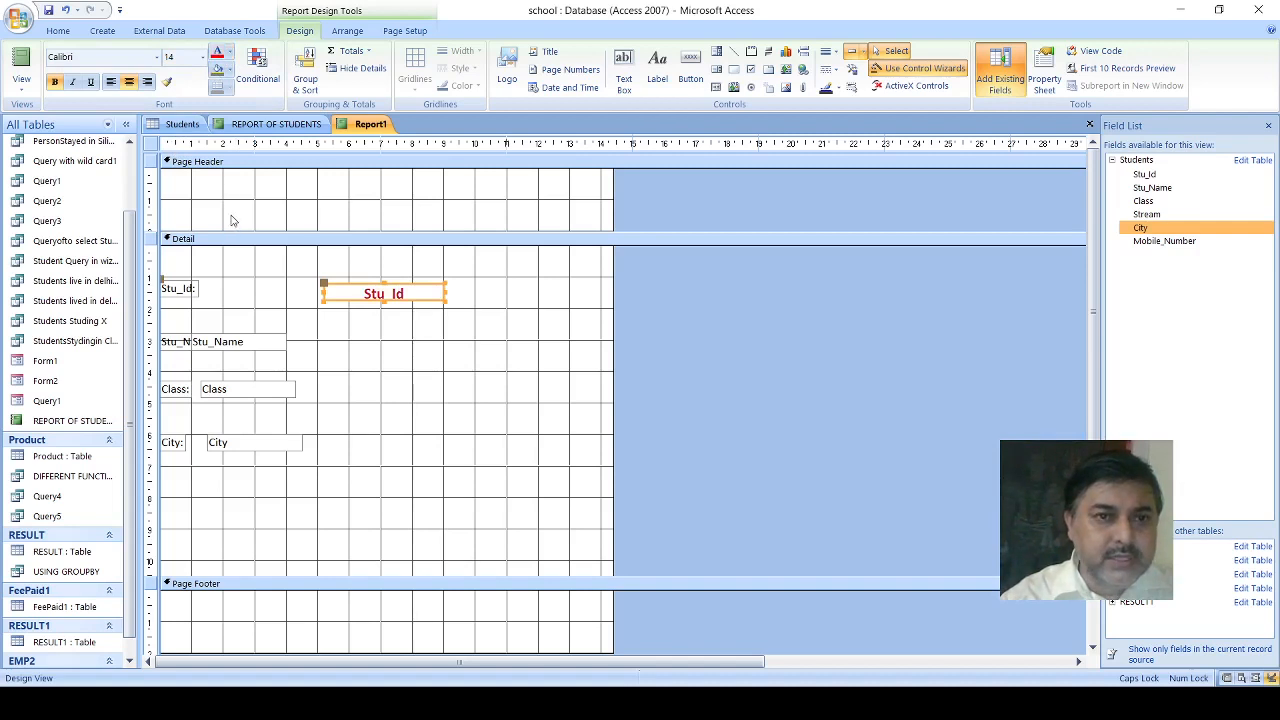
click(217, 53)
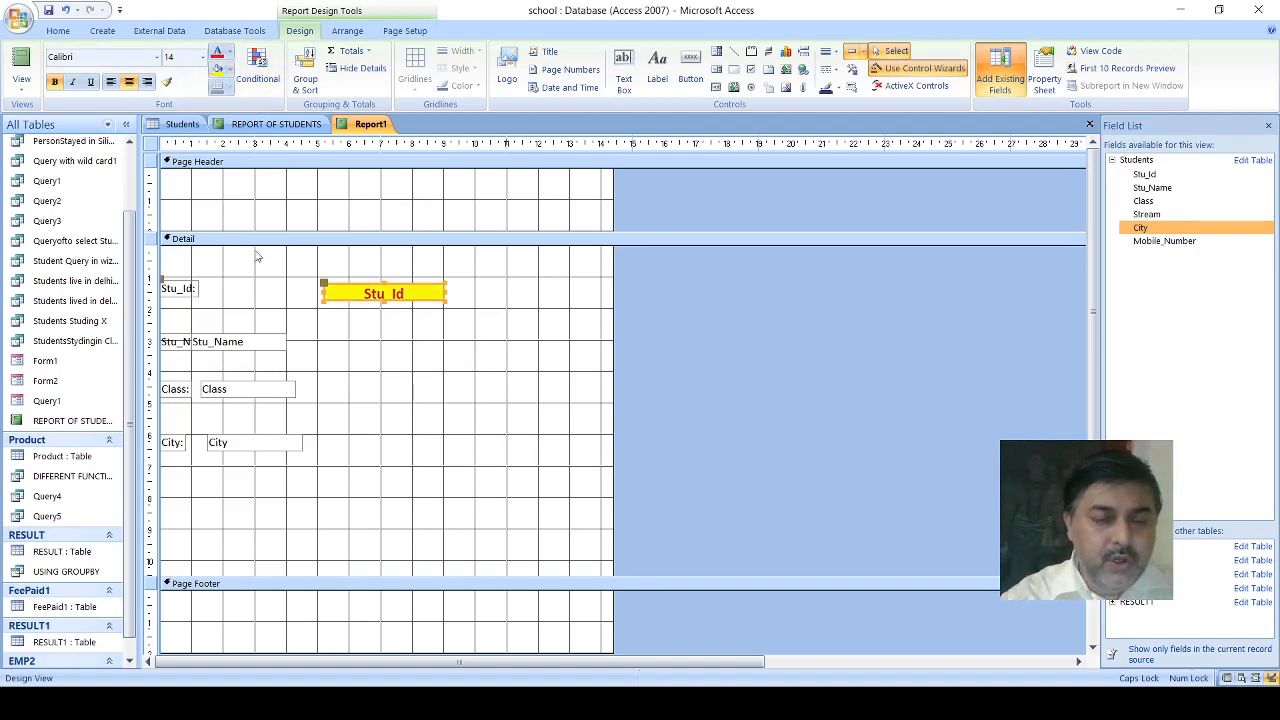
- Move the Stu_Id label to about 0.5 cm from the report's edge and widen it to about 2.2 cm
click(170, 289)
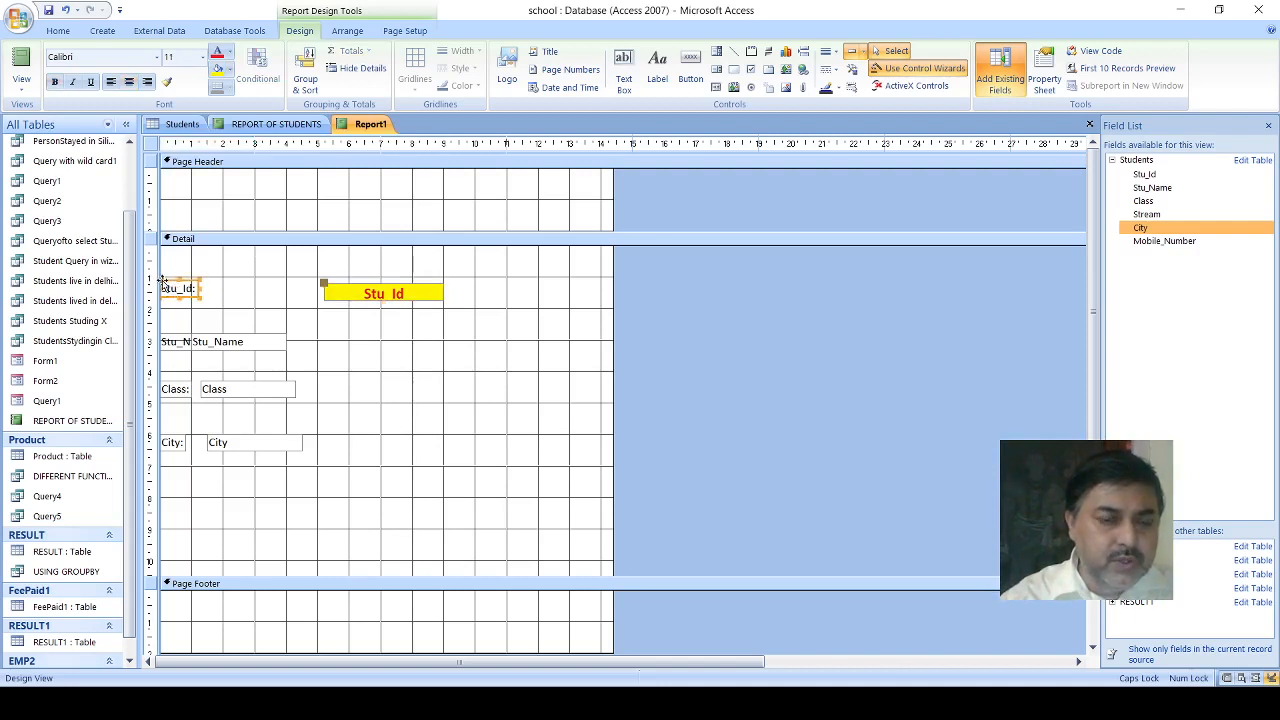
drag(162, 282, 177, 282)
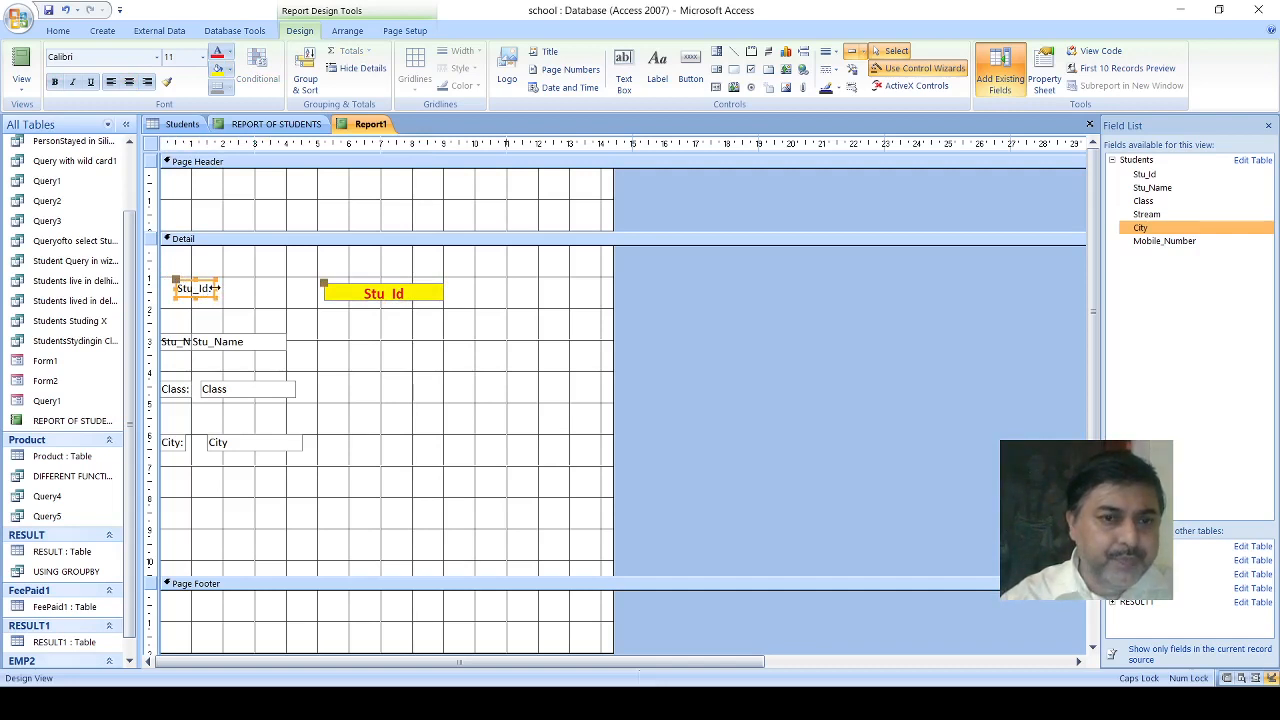
drag(214, 288, 246, 291)
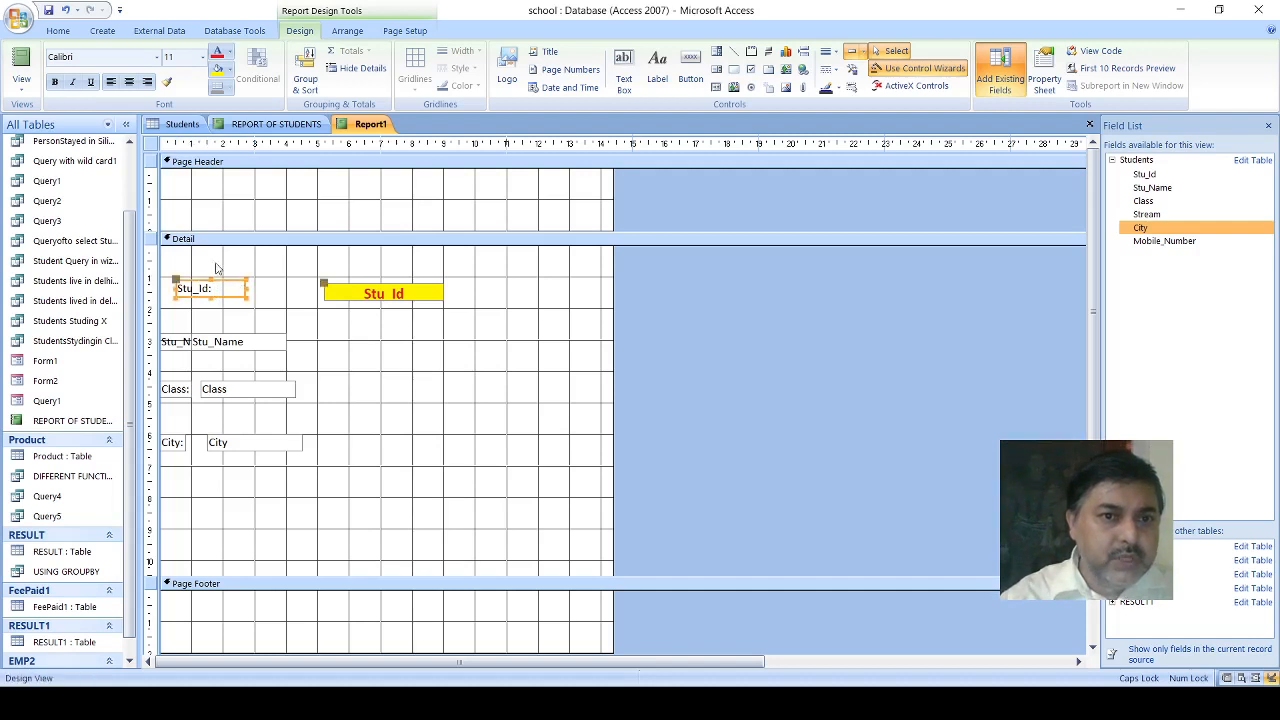
- Format the Stu_Id label as centered and bold, with red text on a yellow fill
click(128, 84)
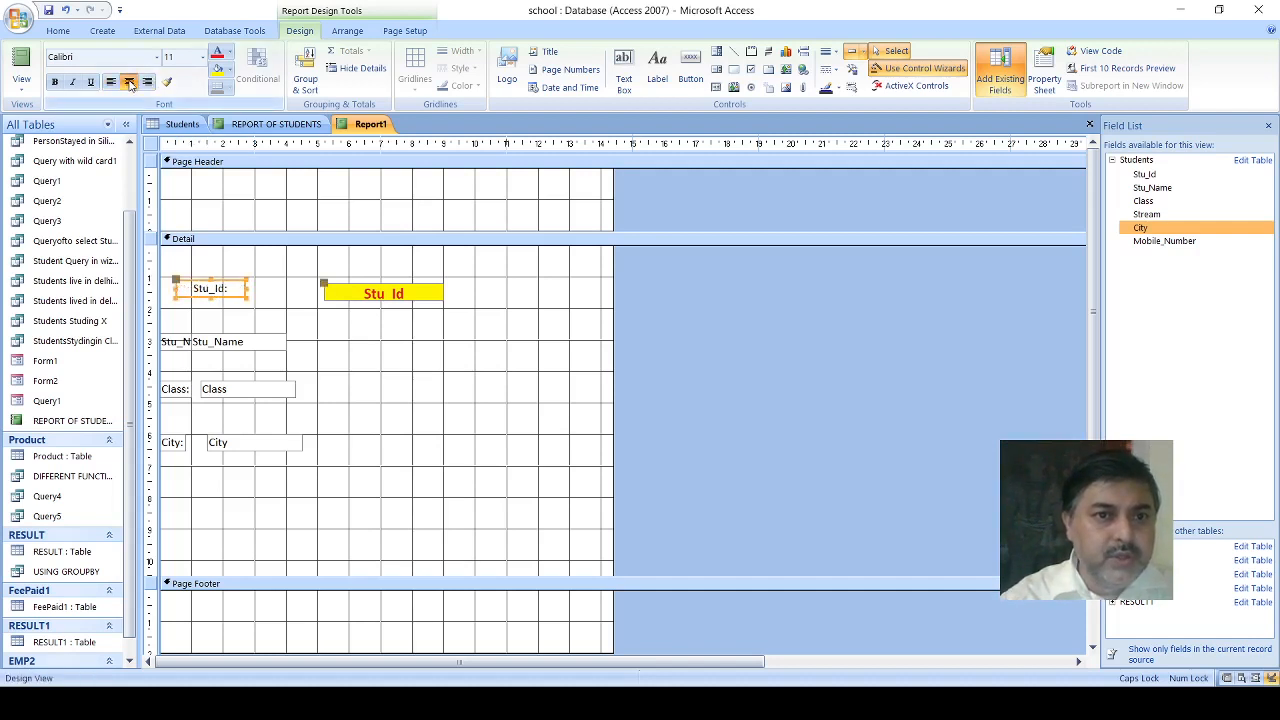
click(56, 82)
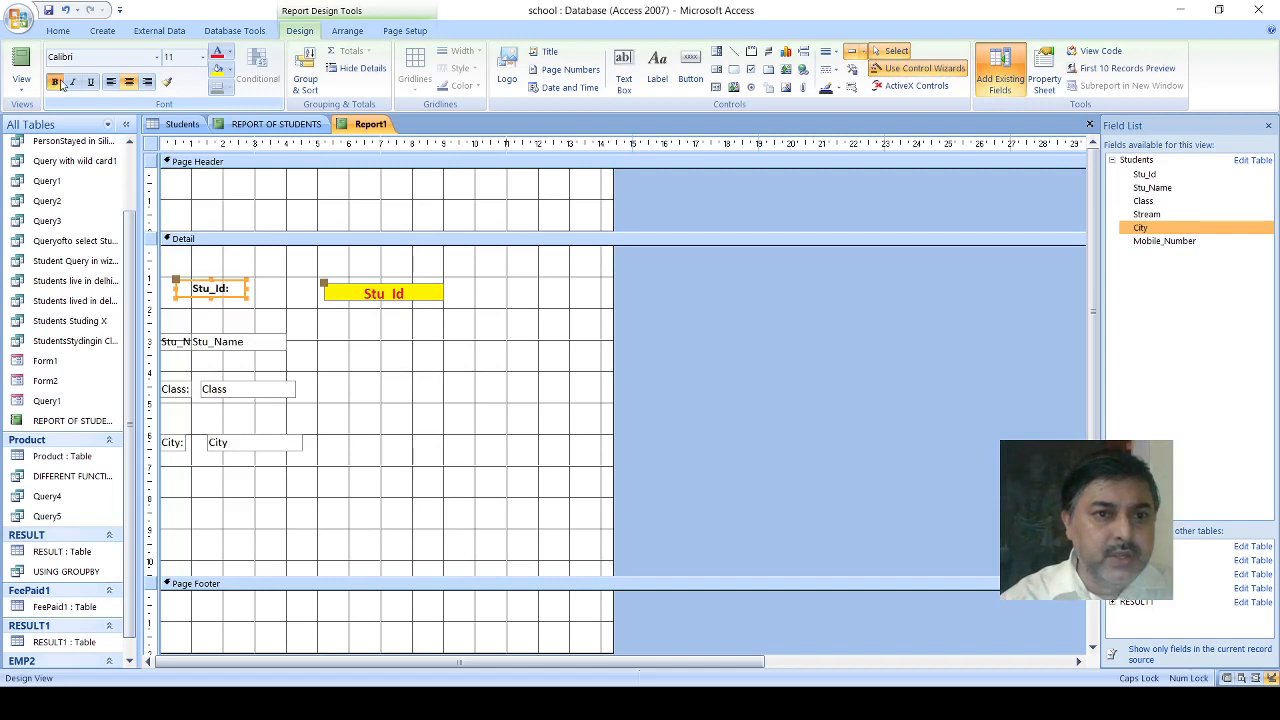
click(216, 54)
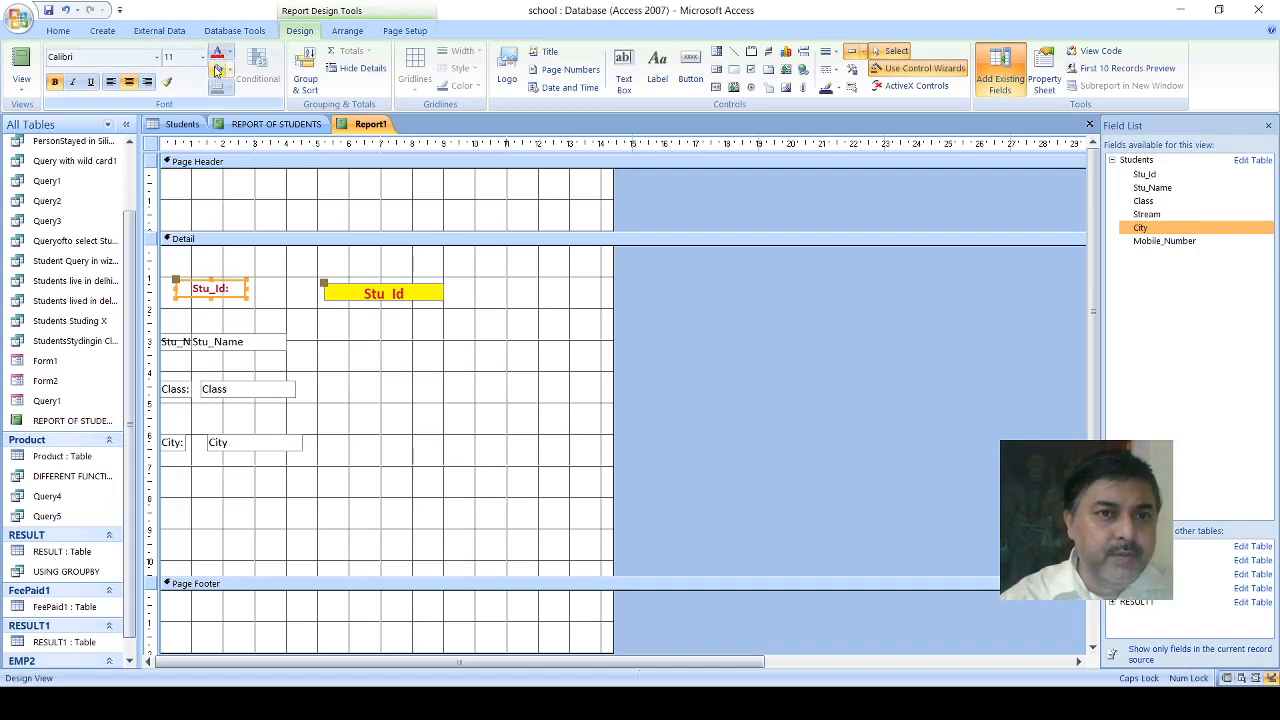
click(216, 71)
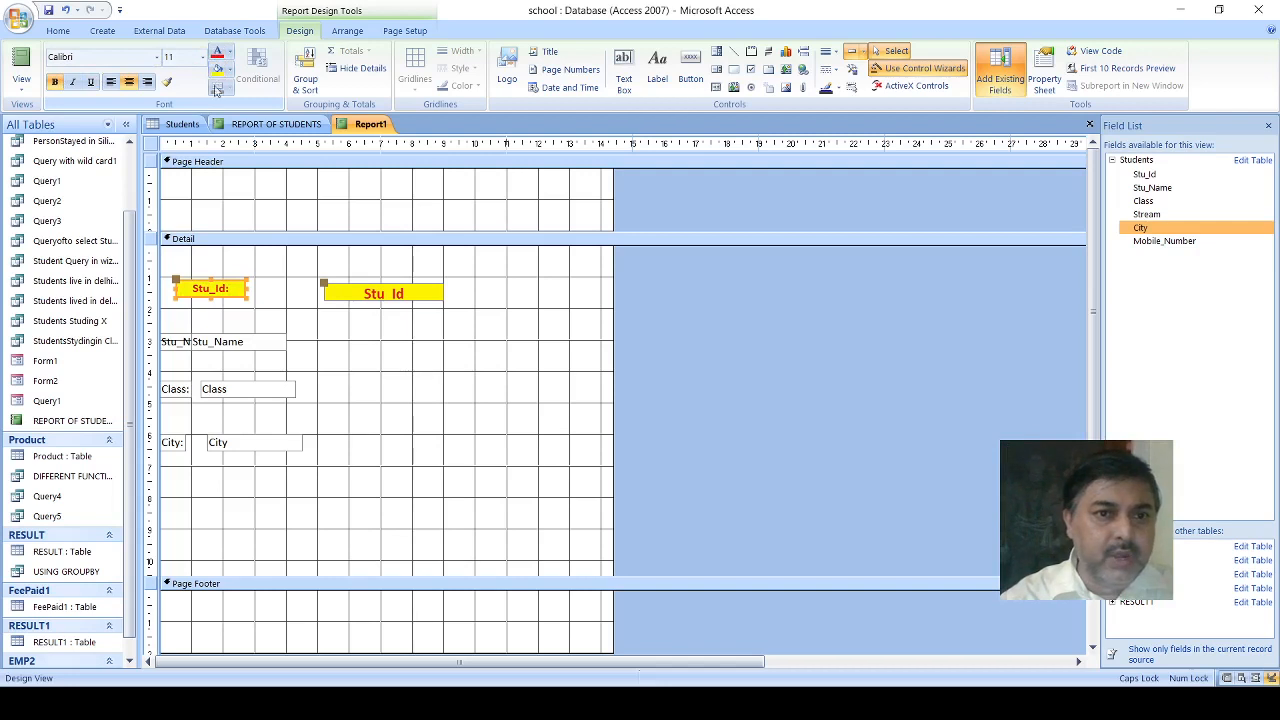
- Move the Stu_Name text box beneath the Stu_Id text box, widen it to about 3.8 cm and center its text
click(203, 345)
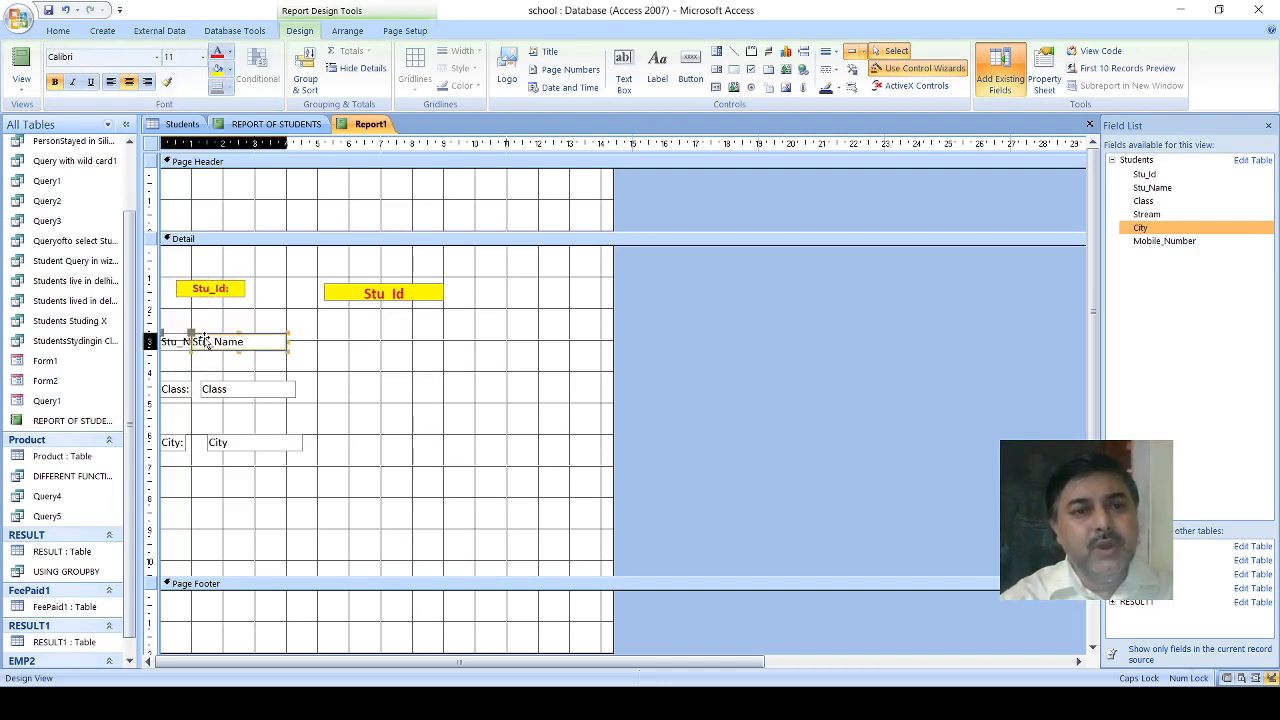
drag(192, 333, 327, 348)
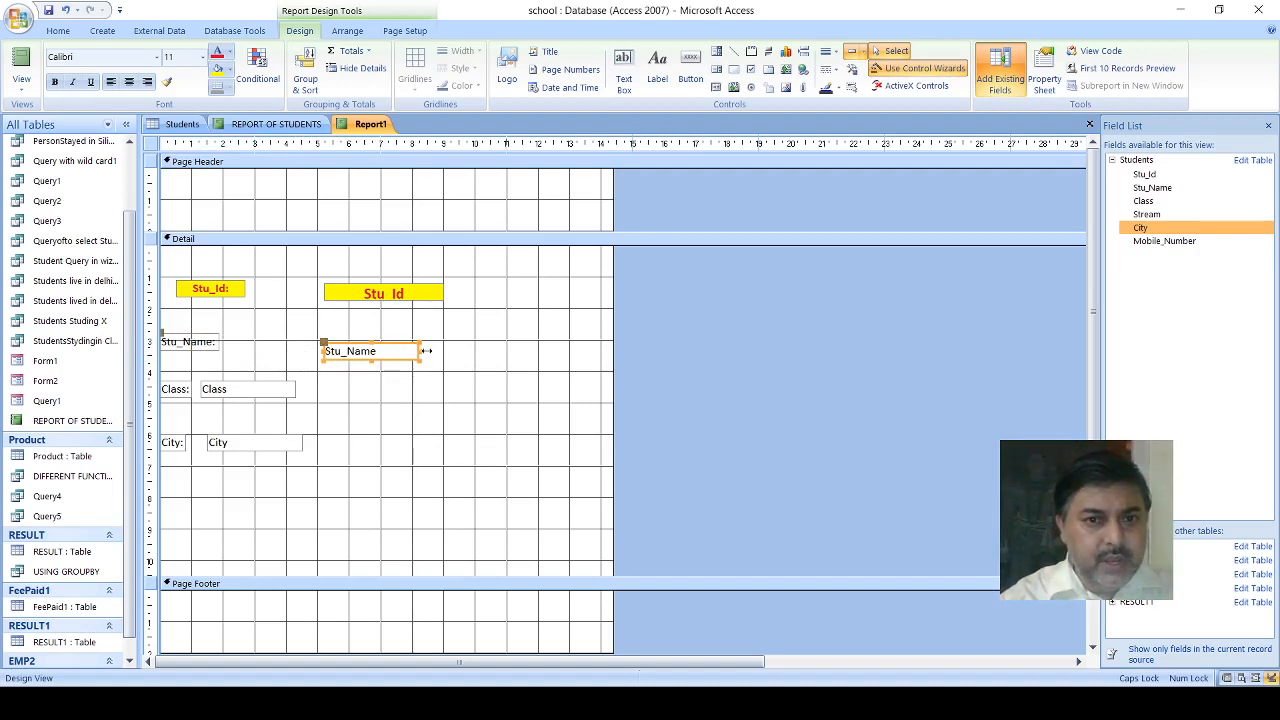
drag(426, 351, 446, 351)
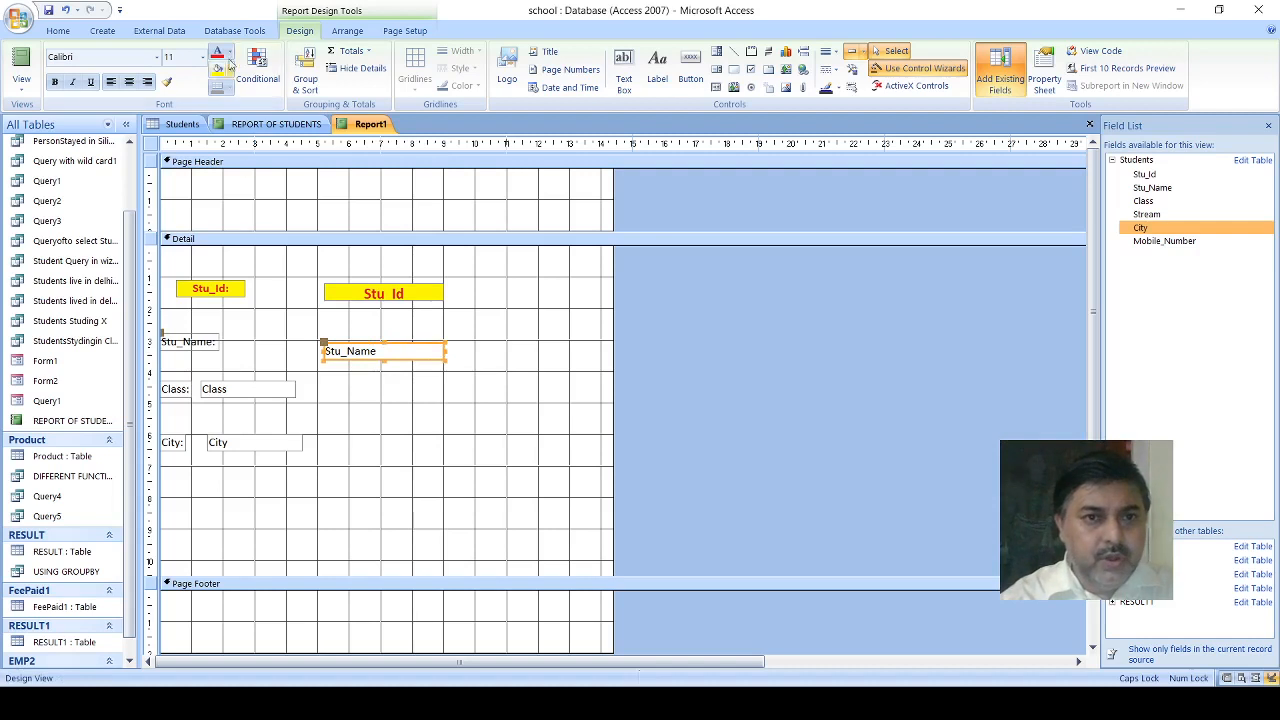
click(129, 84)
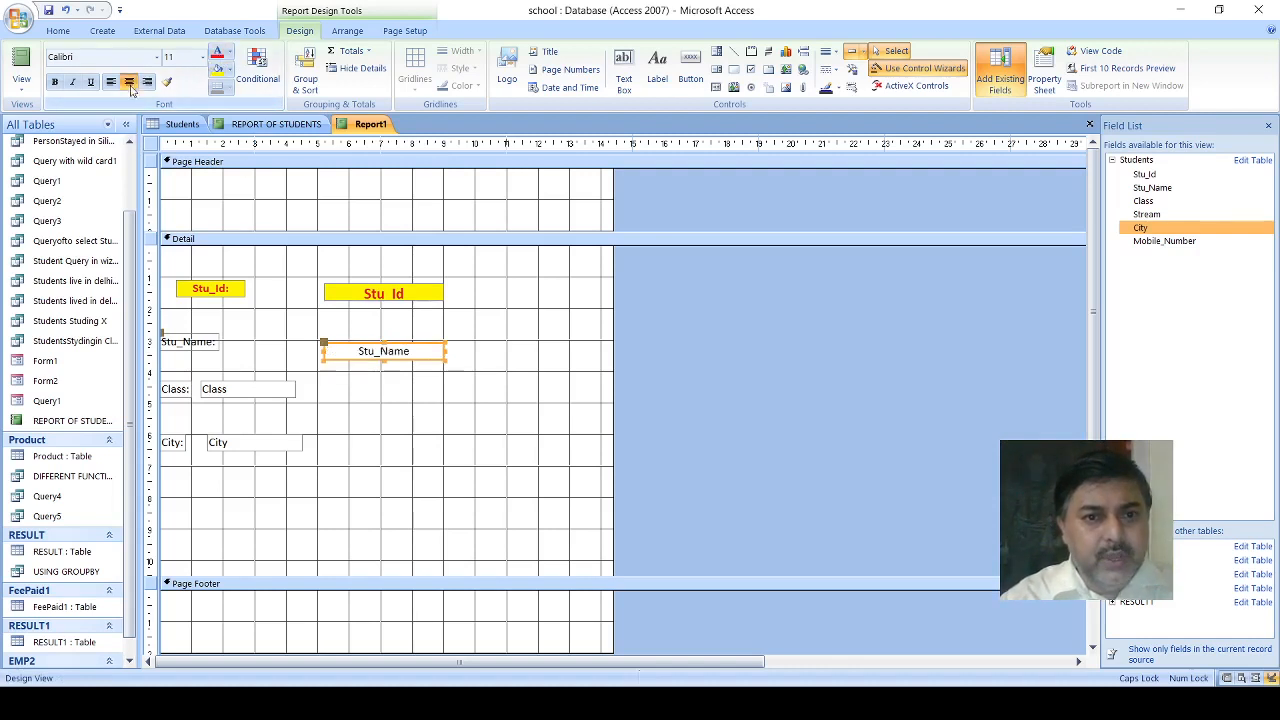
- Move the Stu_Name label to about 0.6 cm from the report's edge, widen it to about 2.3 cm, and make its text centered and bold
click(183, 348)
mouse_move(162, 335)
mouse_down()
mouse_move(193, 336)
mouse_move(180, 336)
mouse_up()
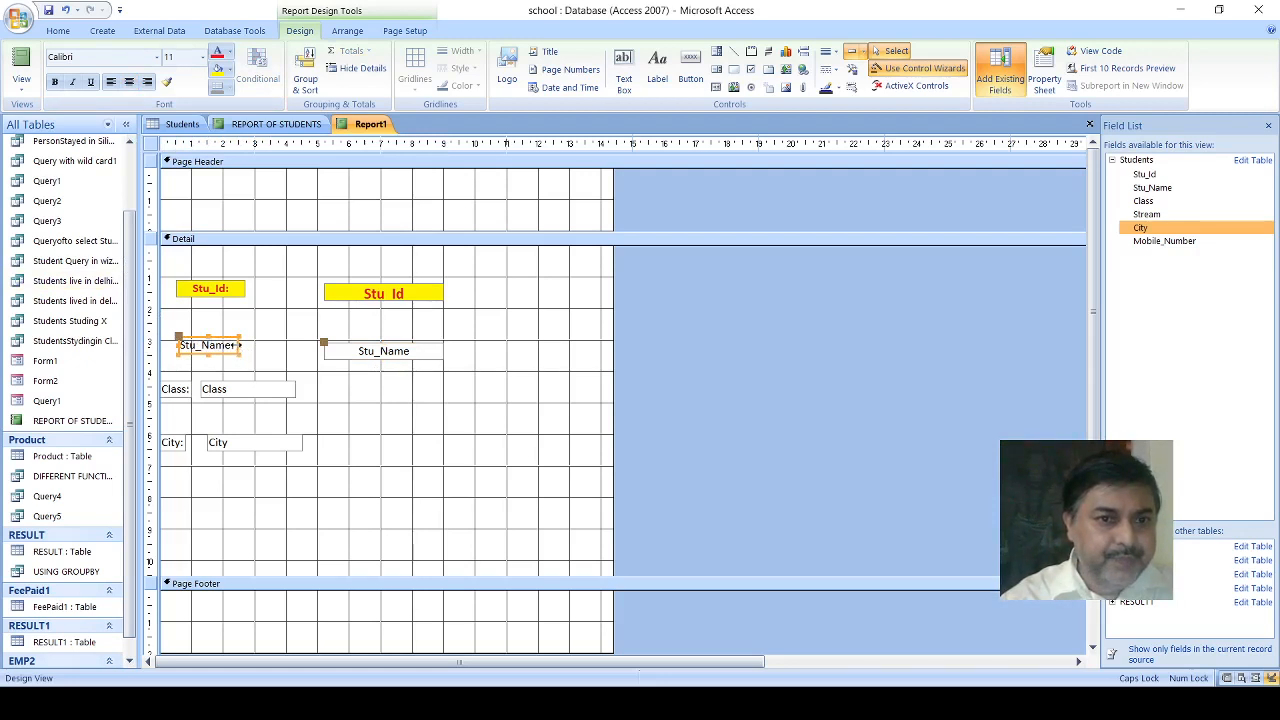
drag(239, 345, 252, 345)
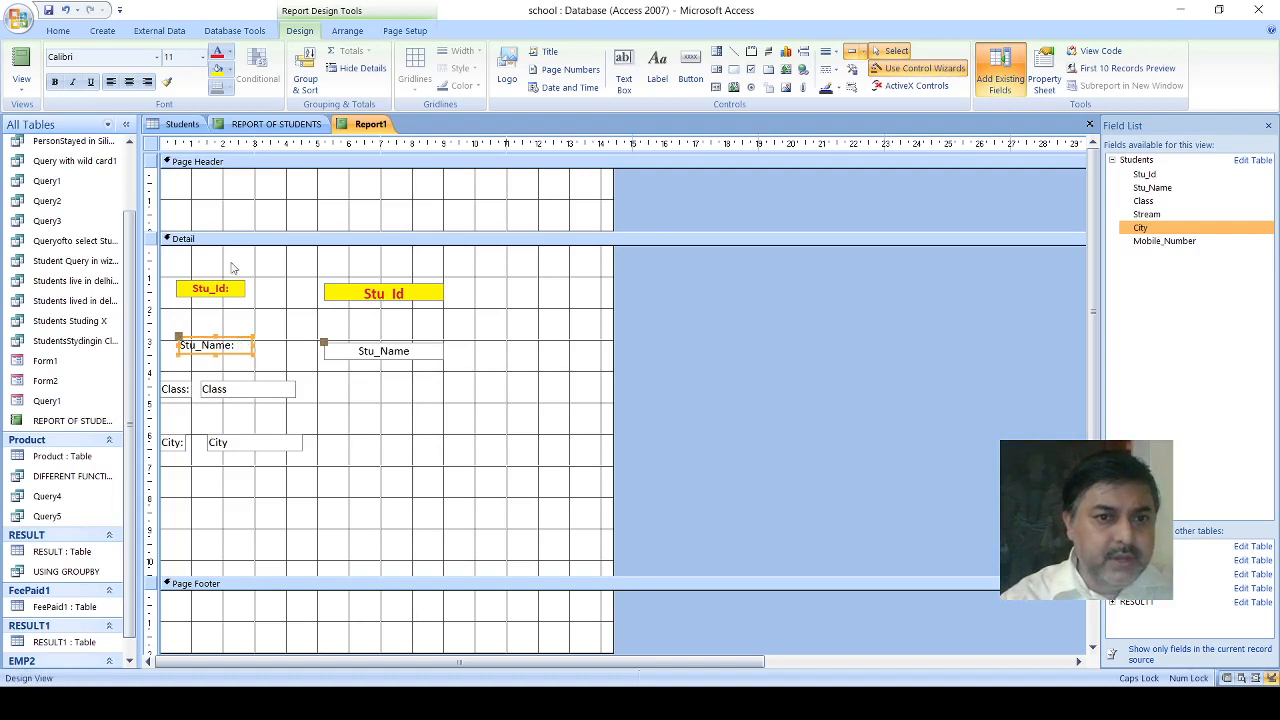
click(128, 84)
click(56, 83)
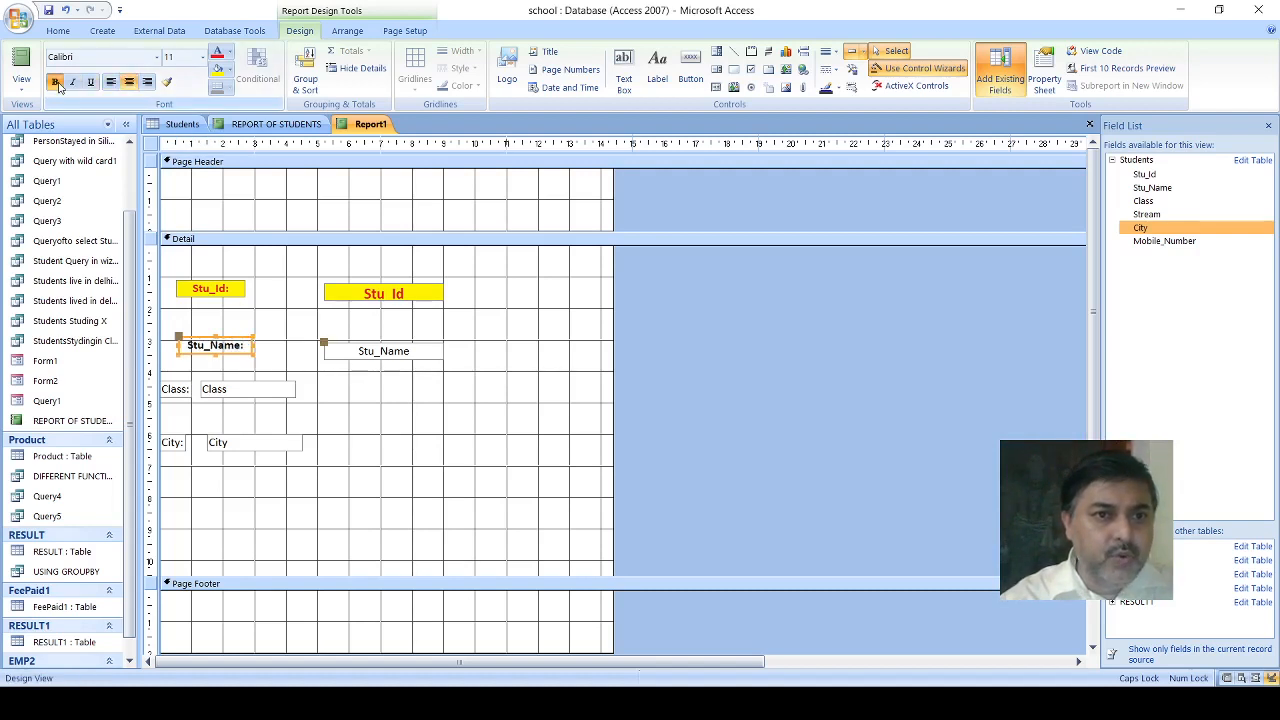
- Format the Stu_Name text box as bold, with red text on a yellow fill
click(371, 351)
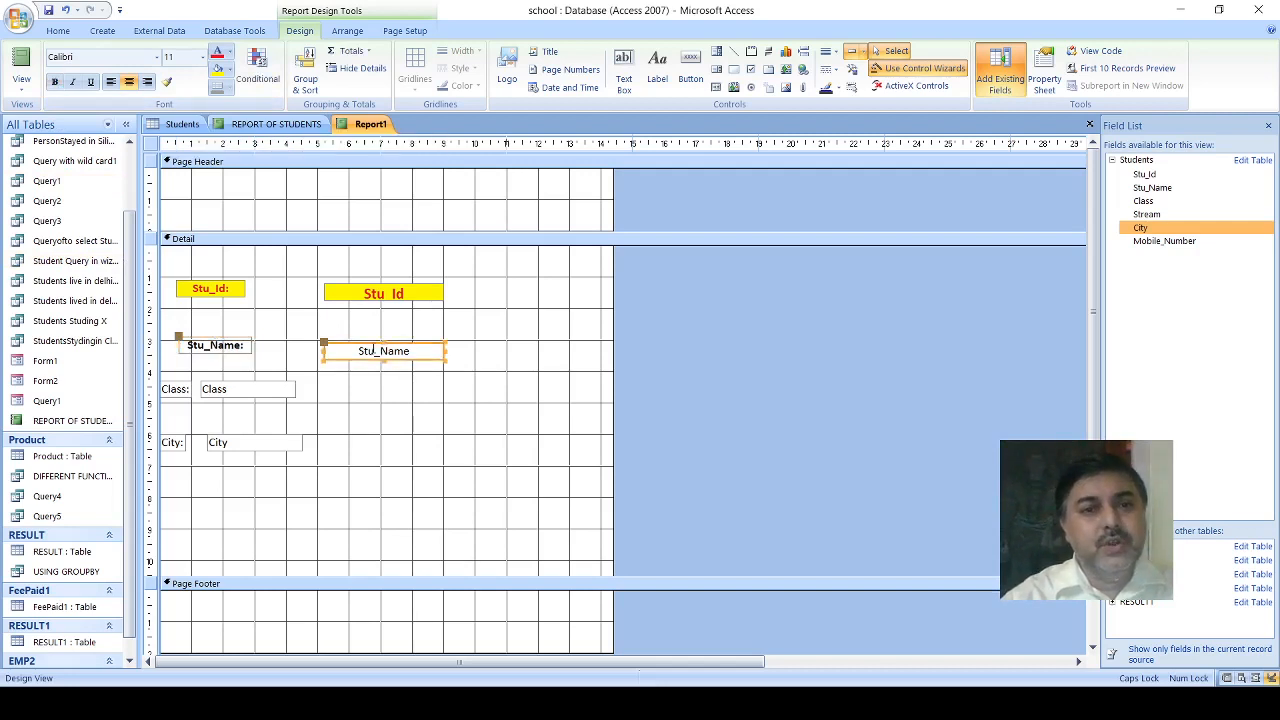
click(54, 83)
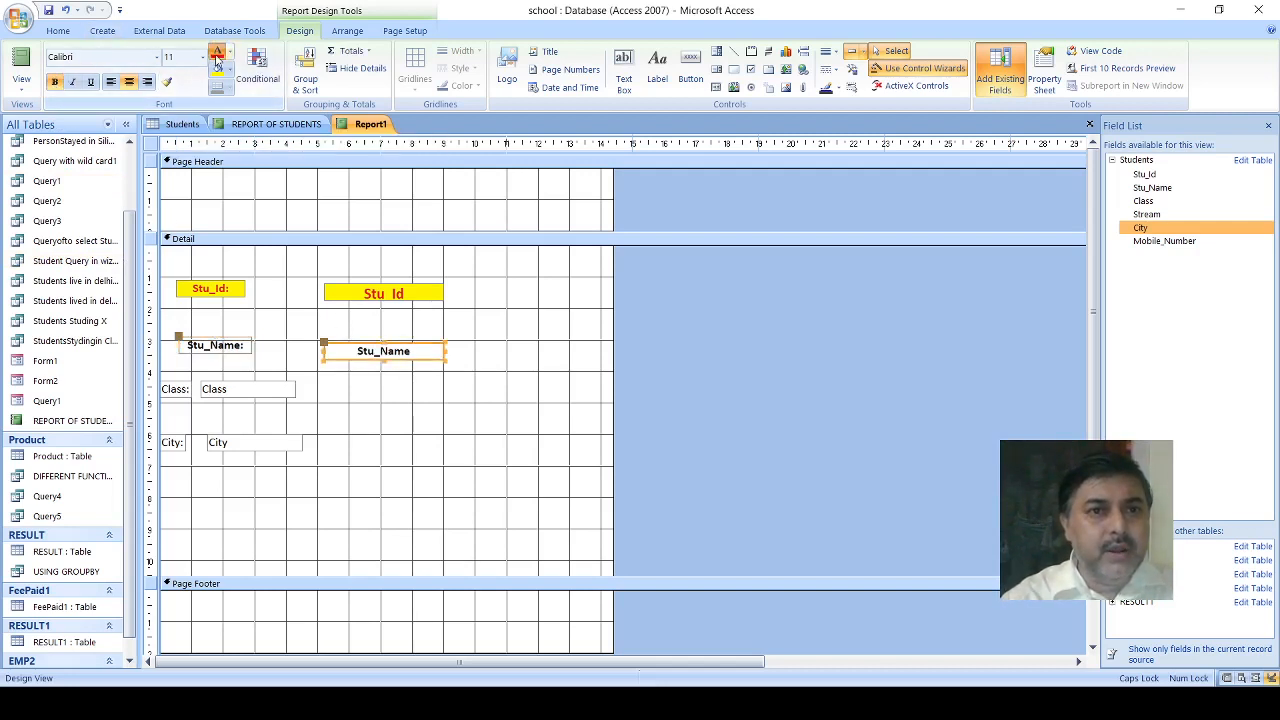
click(215, 60)
click(217, 72)
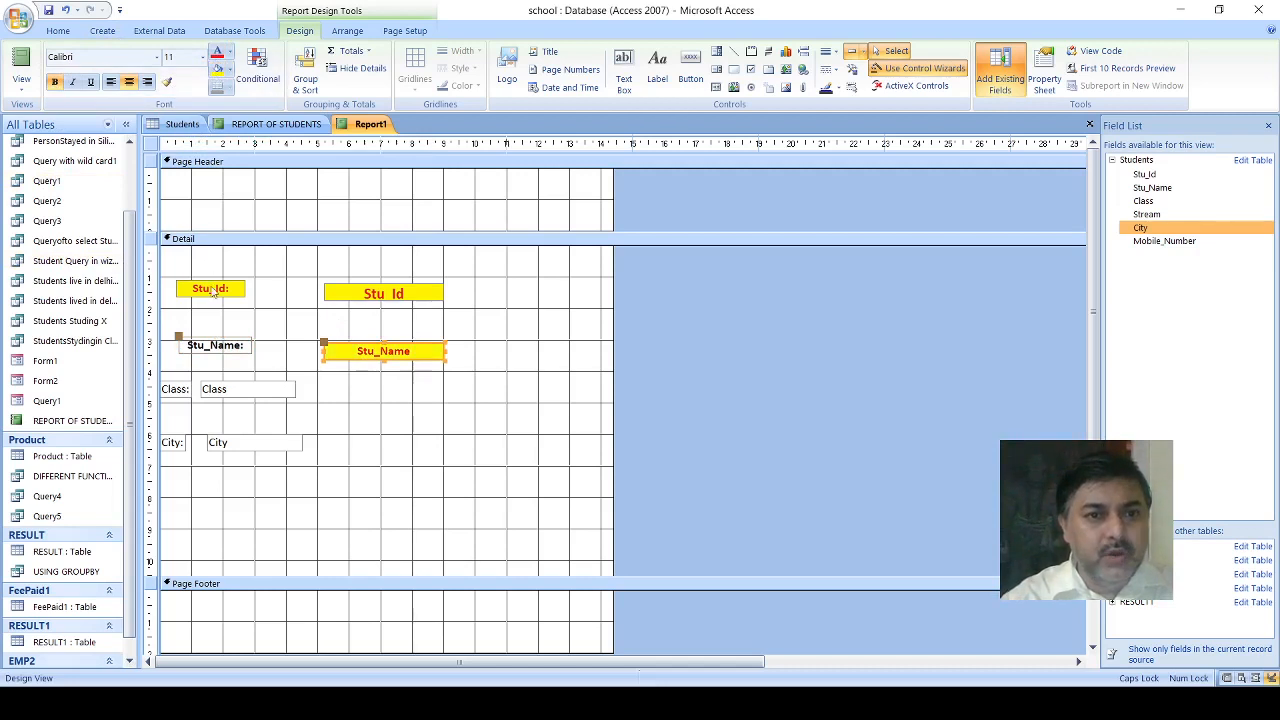
- Give the Stu_Name label red text on a yellow fill
click(222, 354)
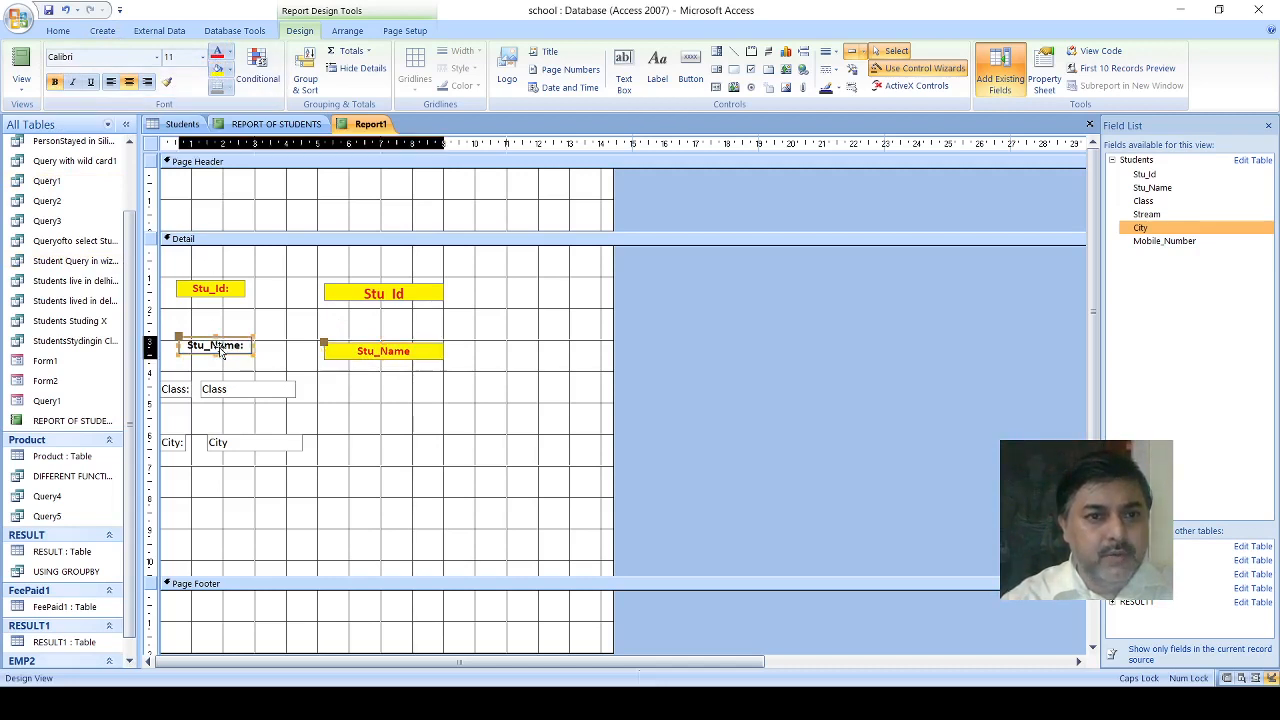
click(218, 60)
click(217, 72)
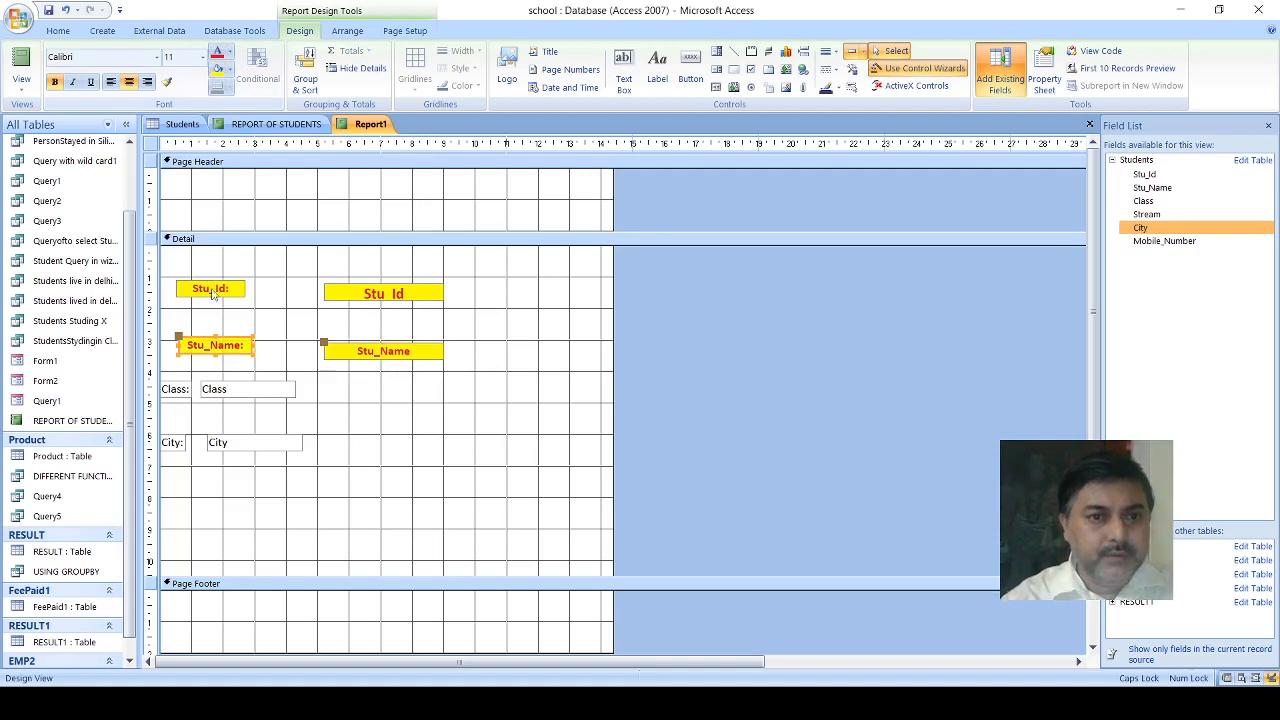
- Move the Class text box directly beneath the Stu_Name text box and widen it to about 3.8 cm
click(185, 390)
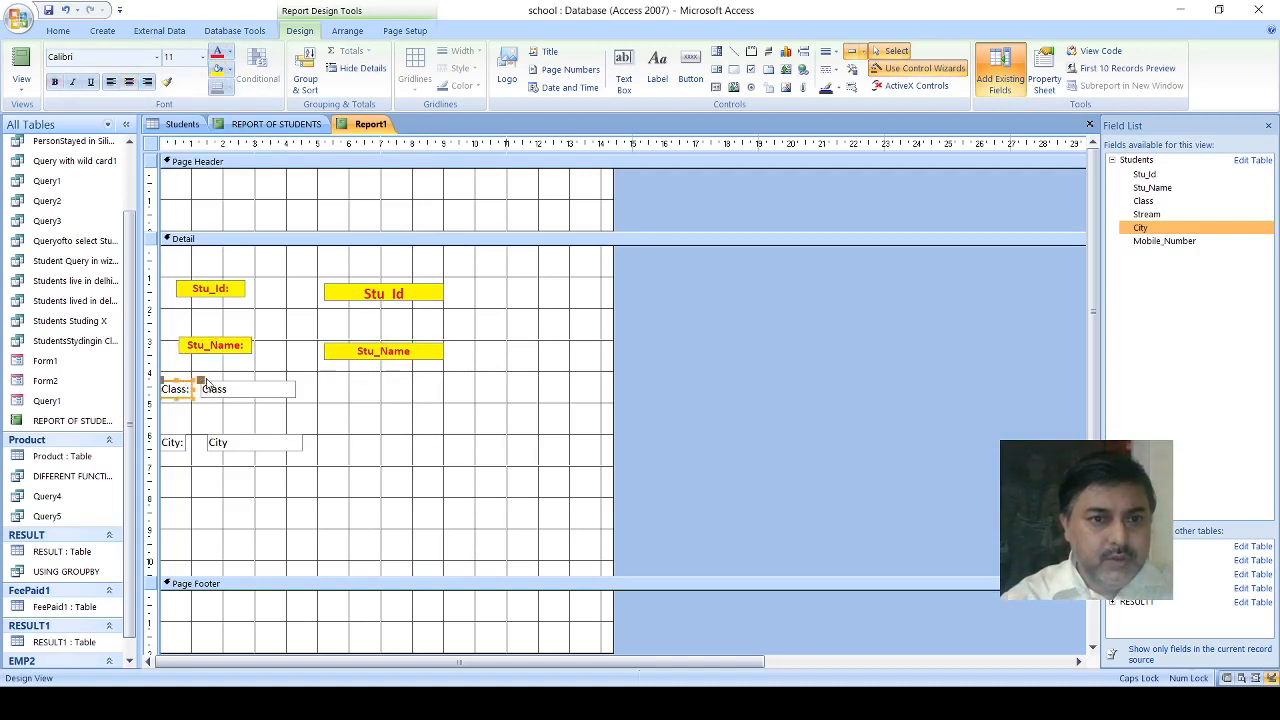
drag(205, 383, 322, 376)
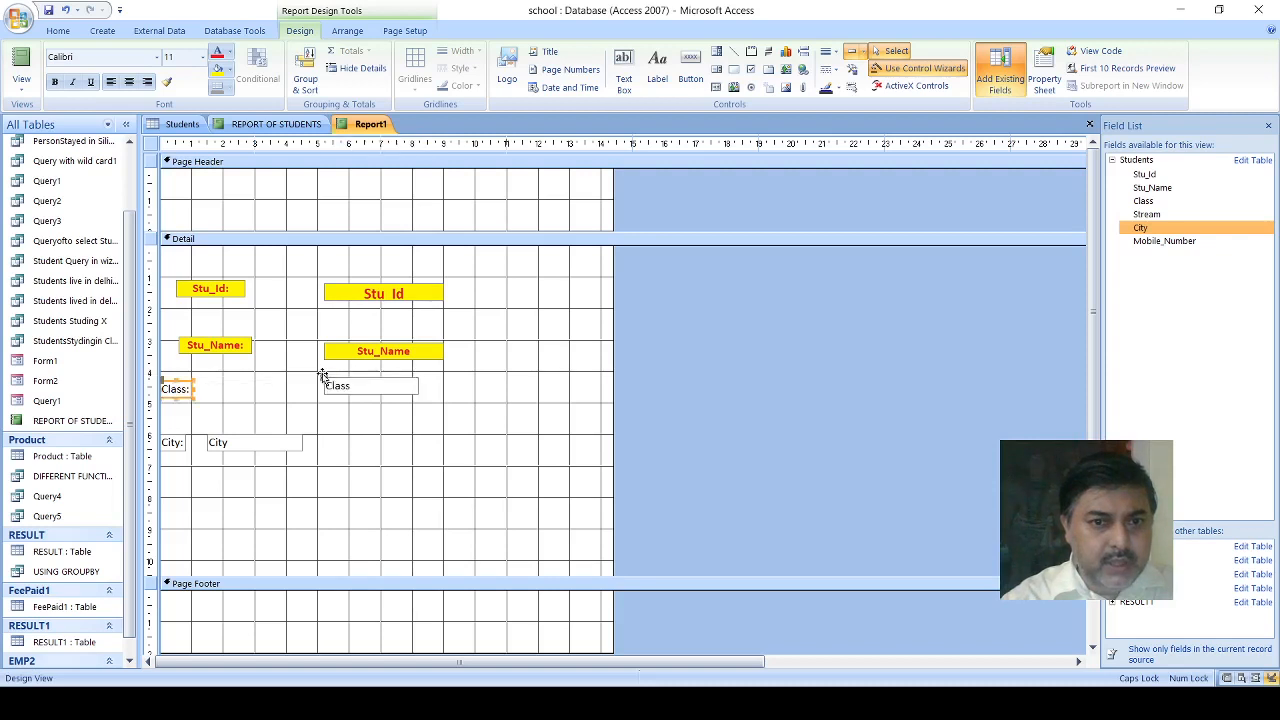
click(411, 388)
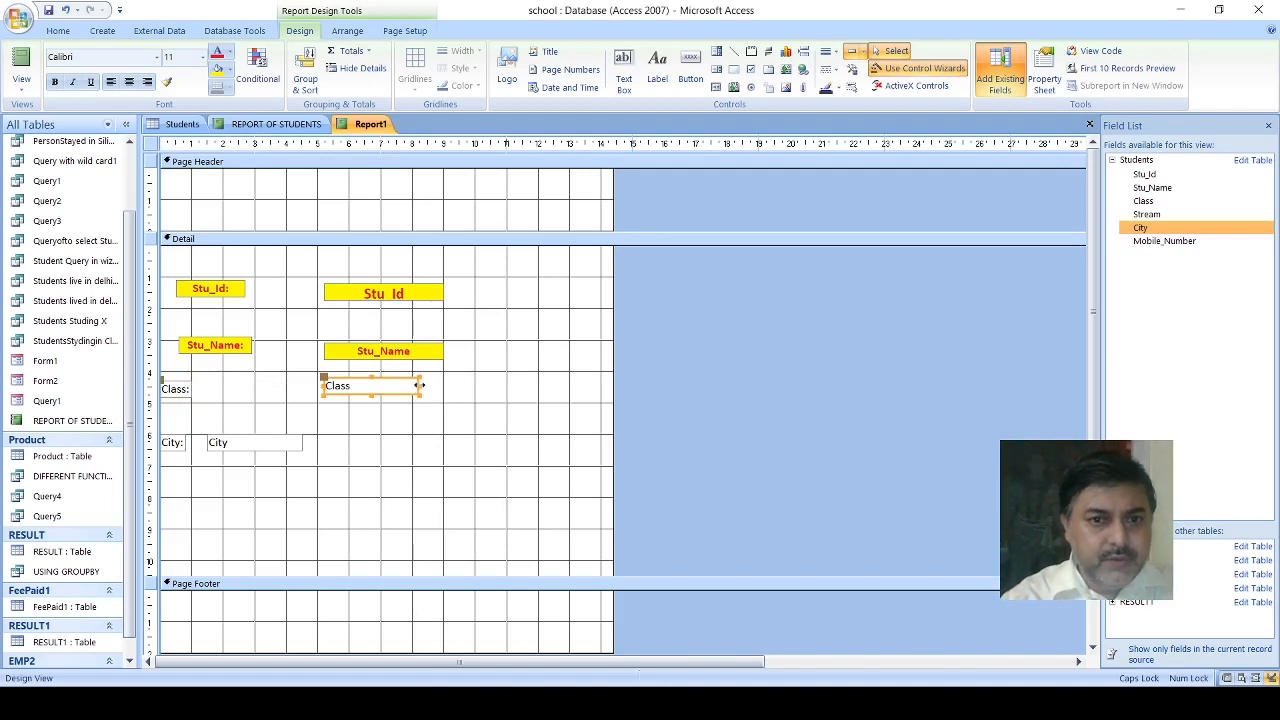
drag(420, 385, 446, 385)
- Format the Class text box as centered and bold, with red text on a yellow fill
click(128, 84)
click(55, 82)
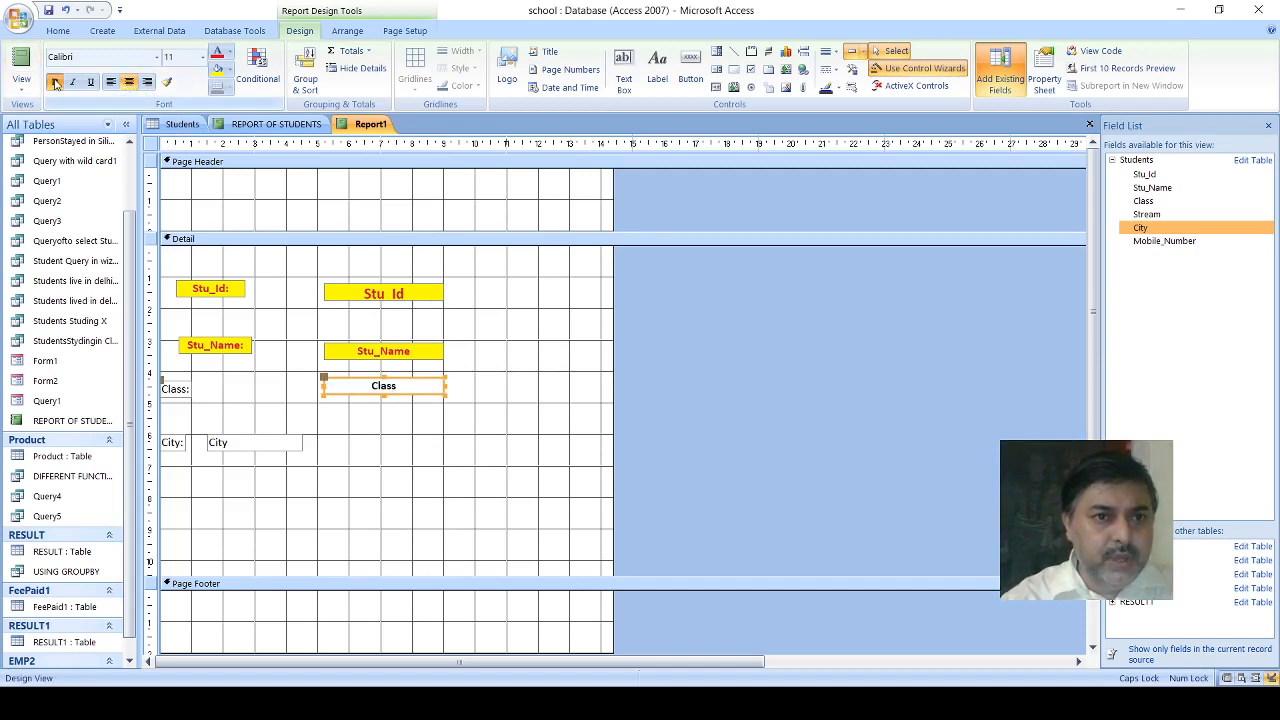
click(216, 70)
- Move the Class label to about 0.6 cm from the report's edge and widen it to about 2.3 cm
click(174, 390)
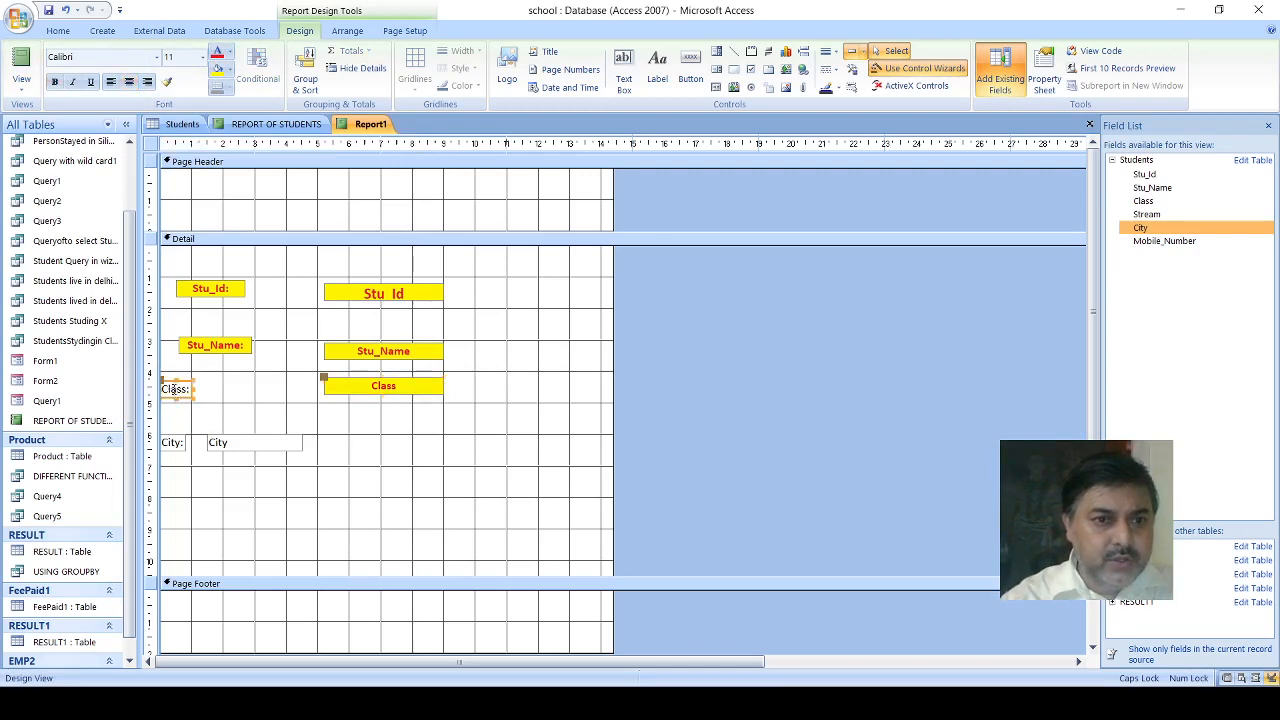
drag(165, 382, 184, 383)
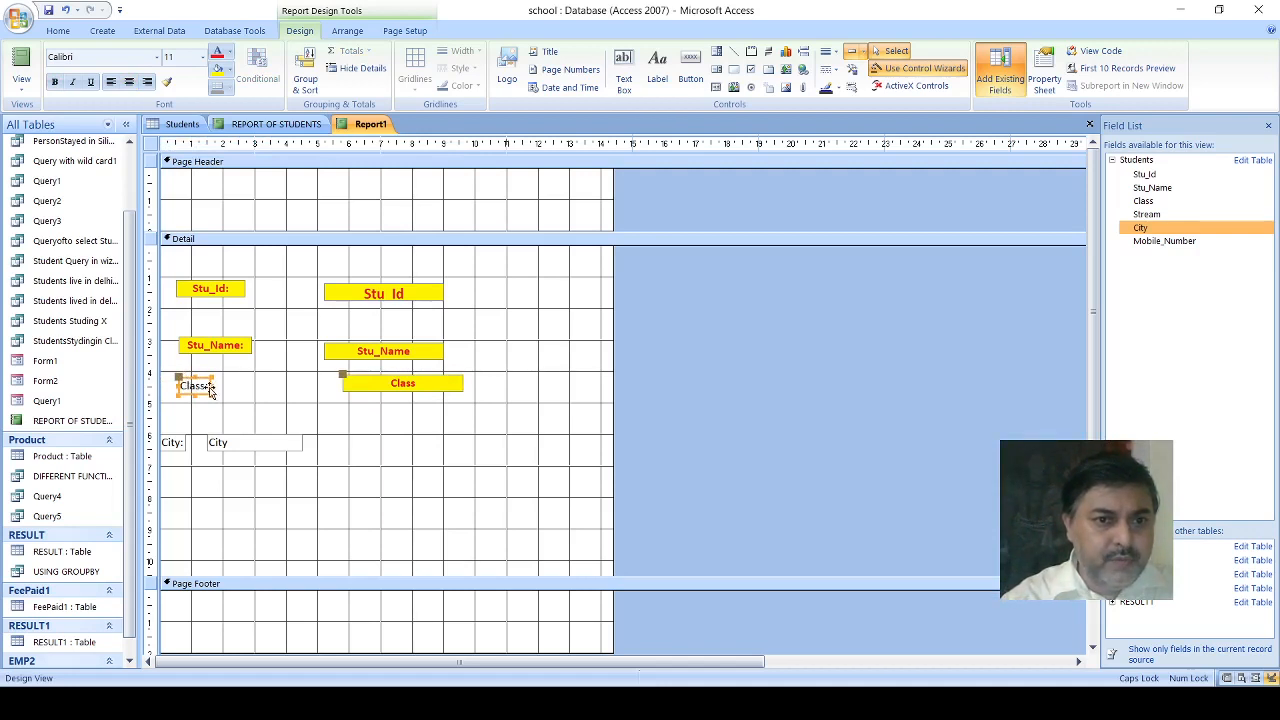
drag(213, 385, 254, 386)
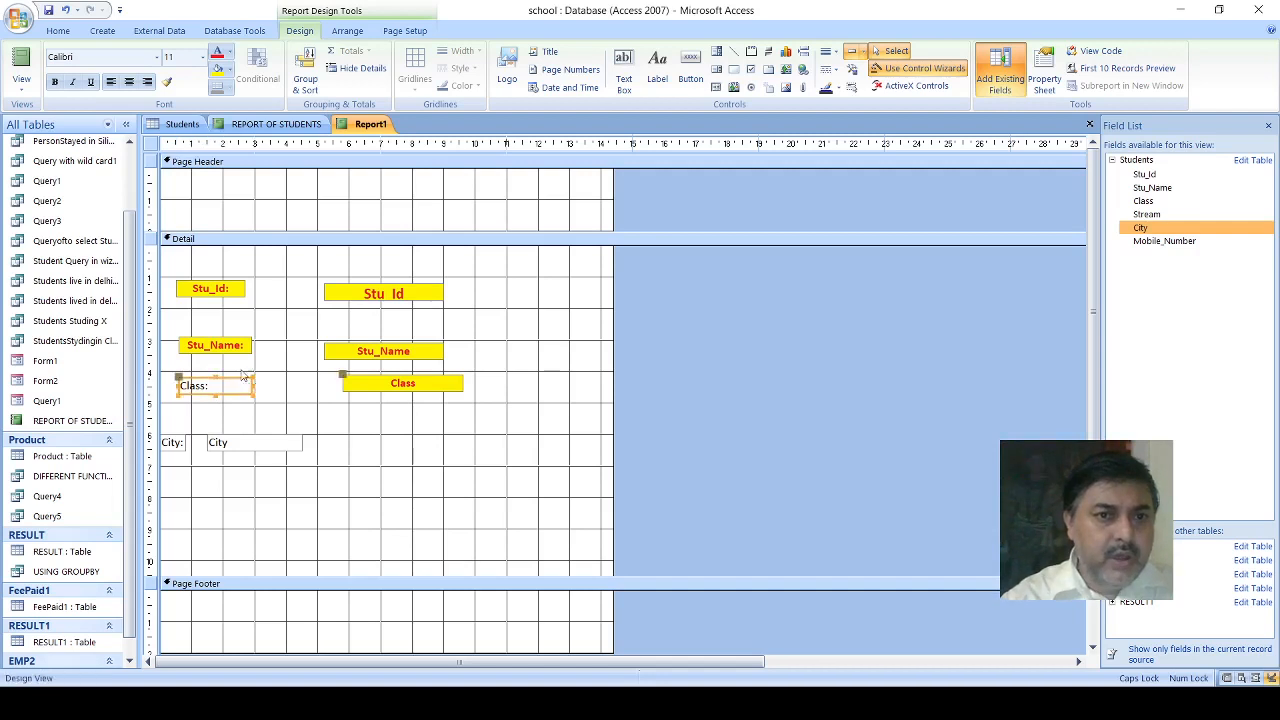
- Format the Class label as centered and bold, with red text on a yellow fill
click(128, 82)
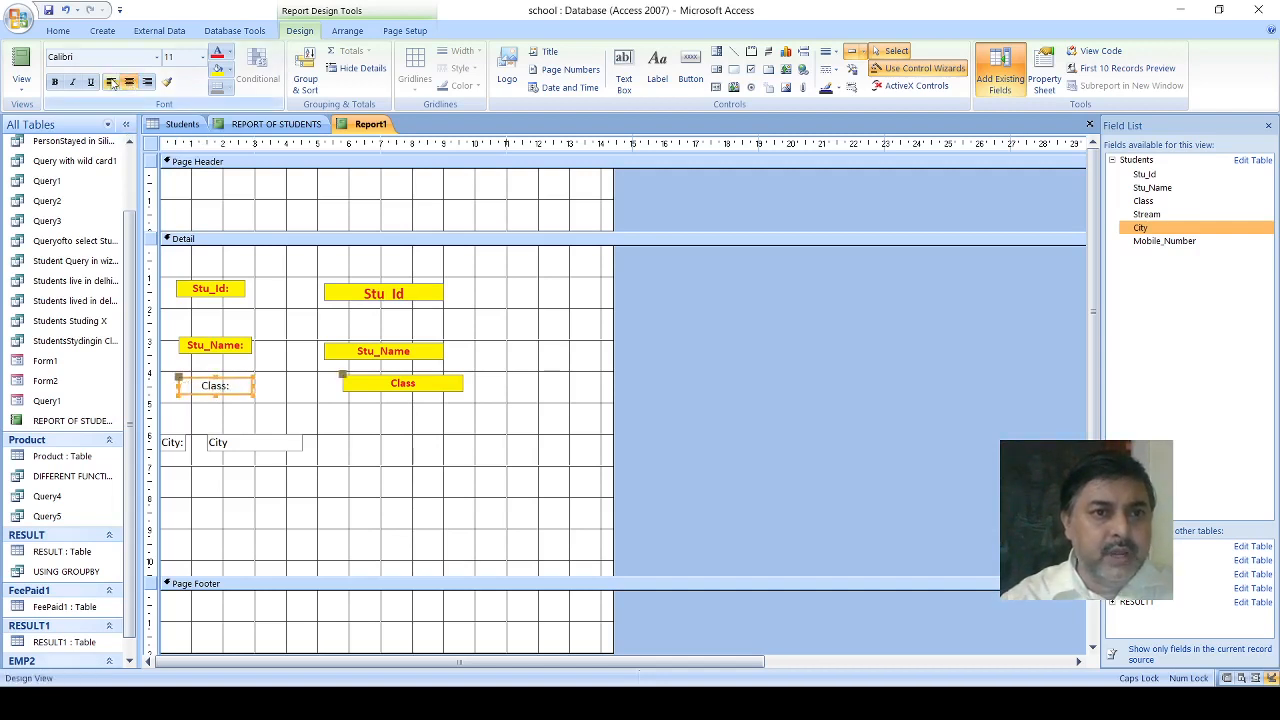
click(55, 82)
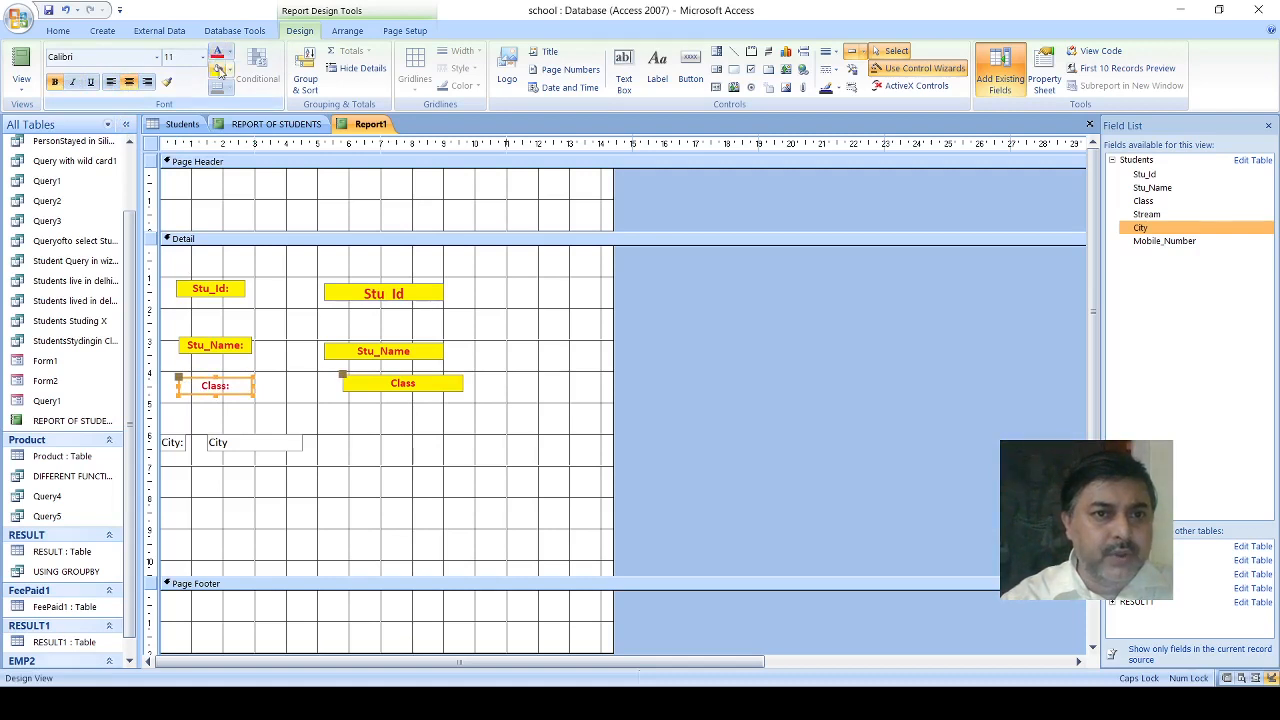
click(217, 67)
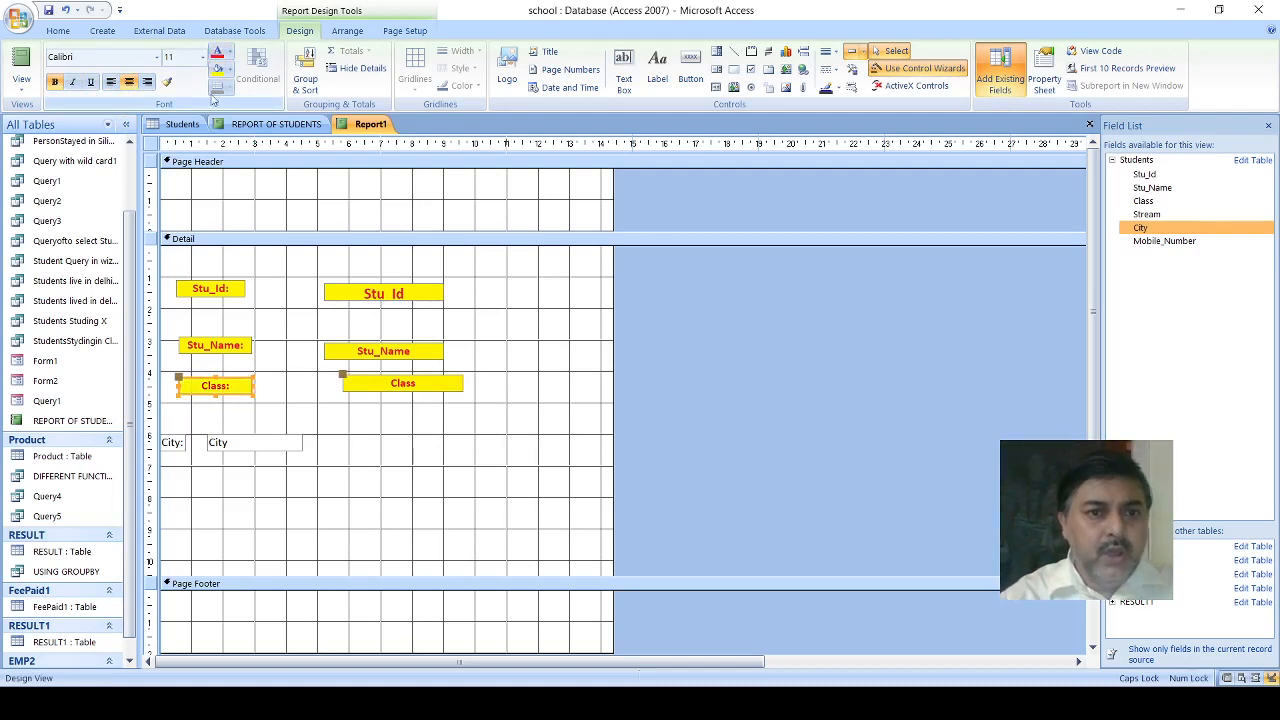
- Move the City text box below the Class text box, and realign the Class text box with the Stu_Name text box
click(228, 442)
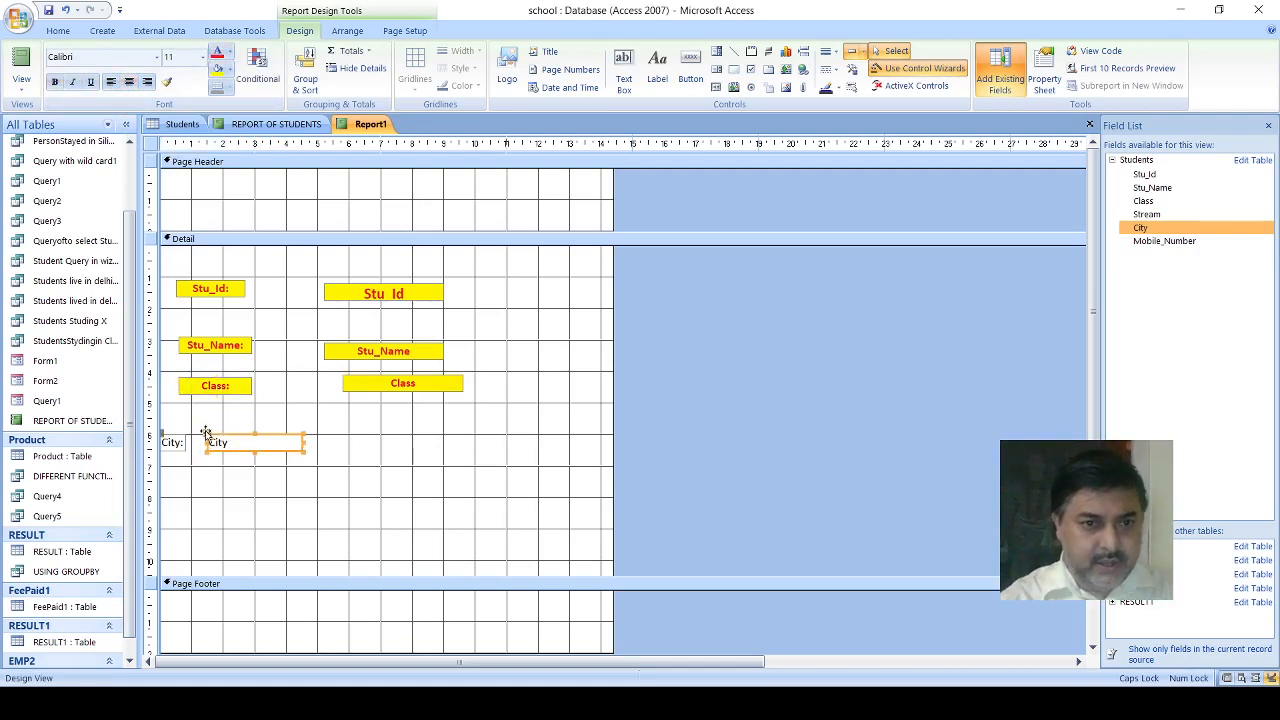
drag(205, 432, 338, 432)
click(350, 383)
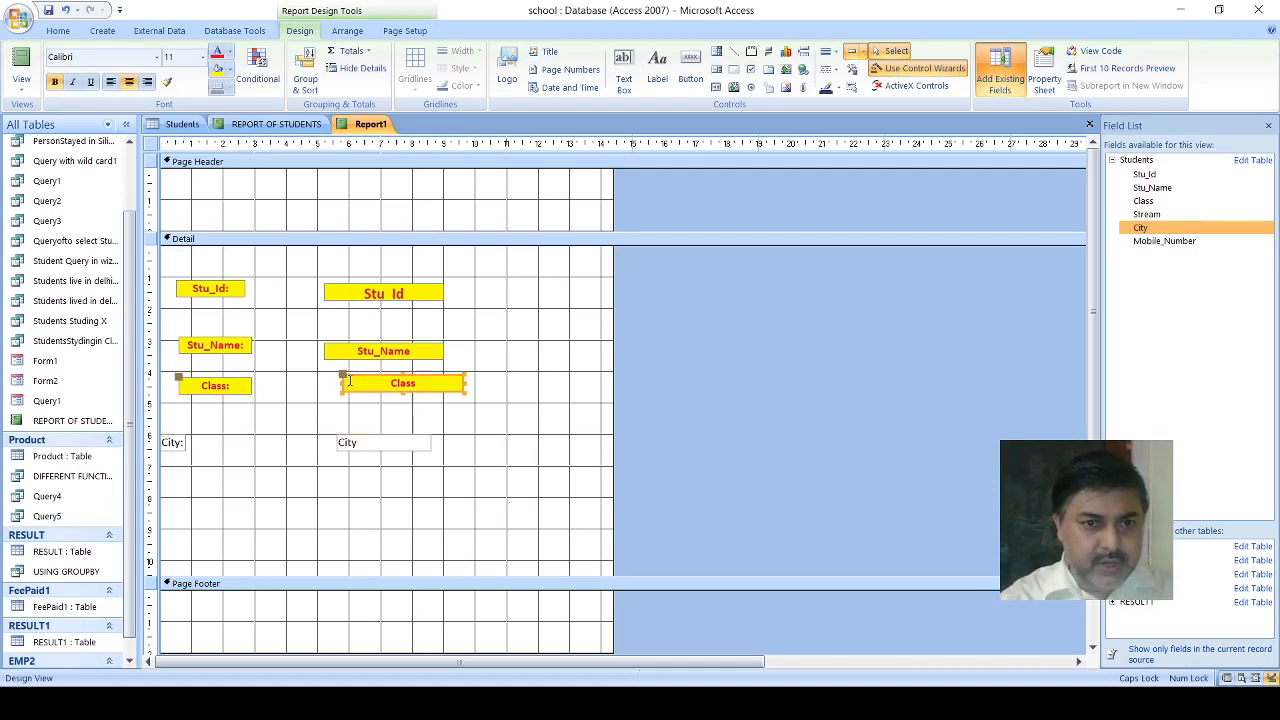
drag(344, 378, 323, 377)
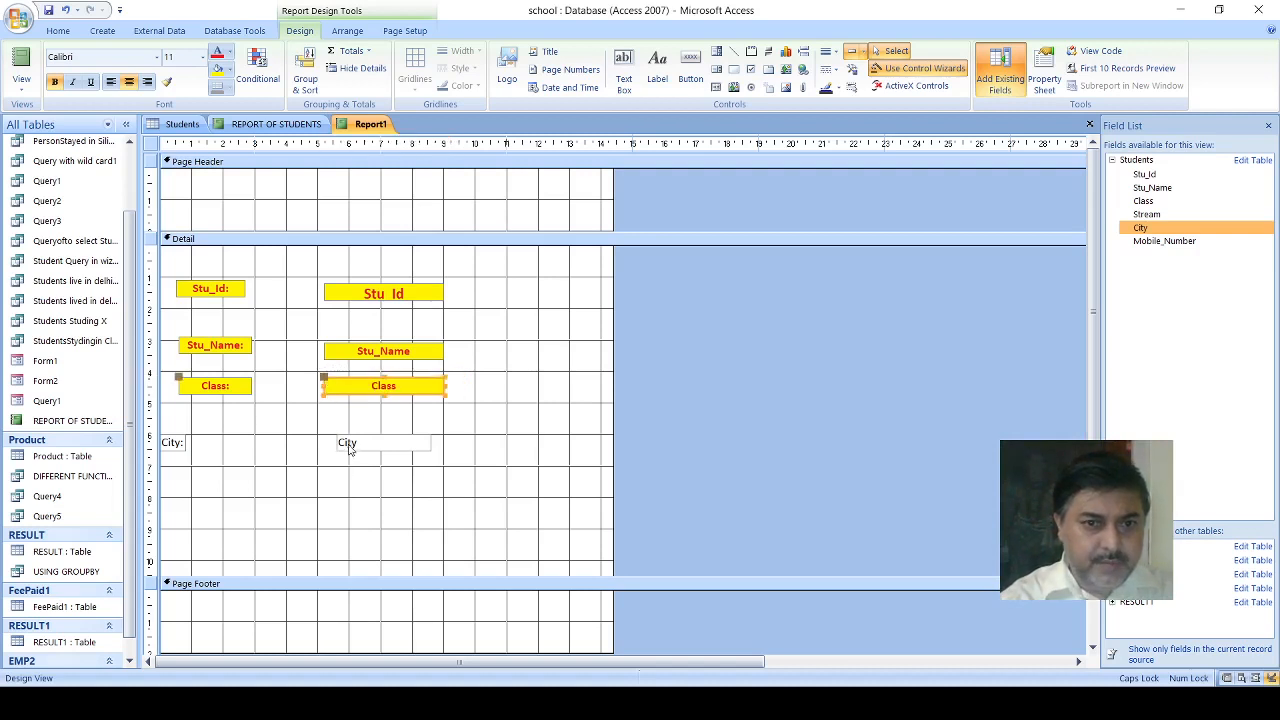
- Align the City text box with the text boxes above it and widen it to about 3.7 cm
click(349, 444)
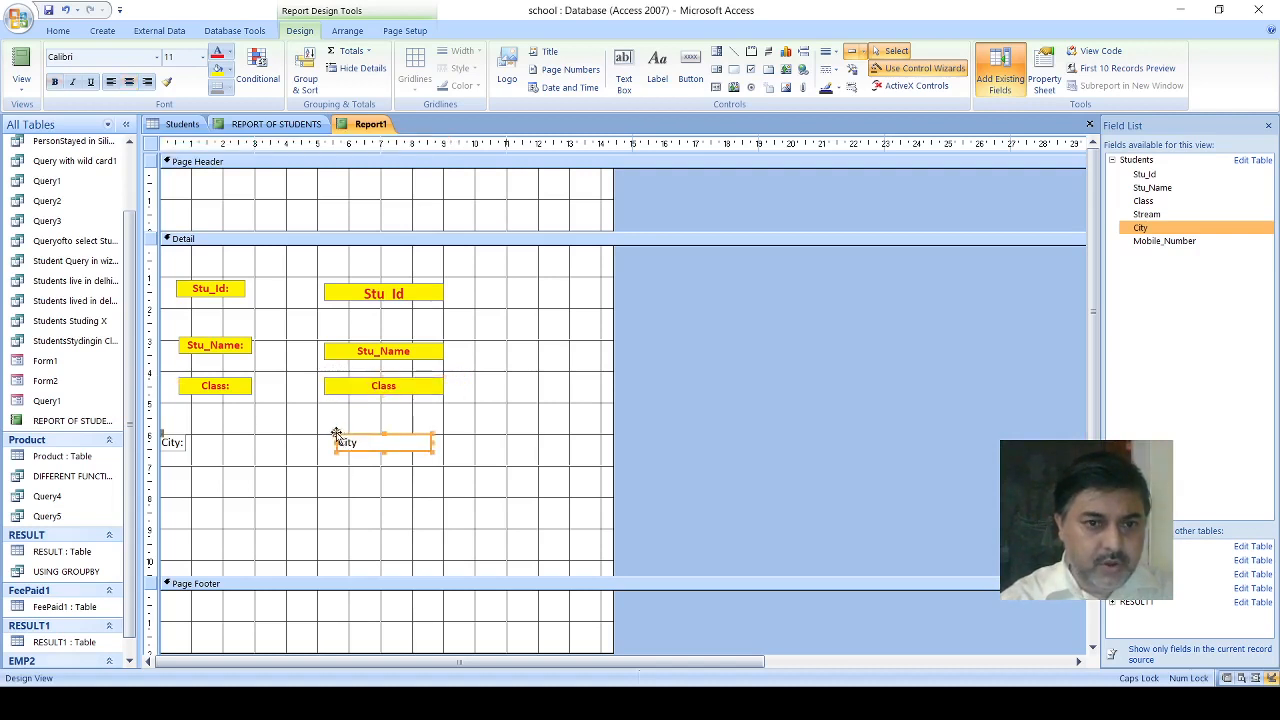
drag(337, 434, 327, 435)
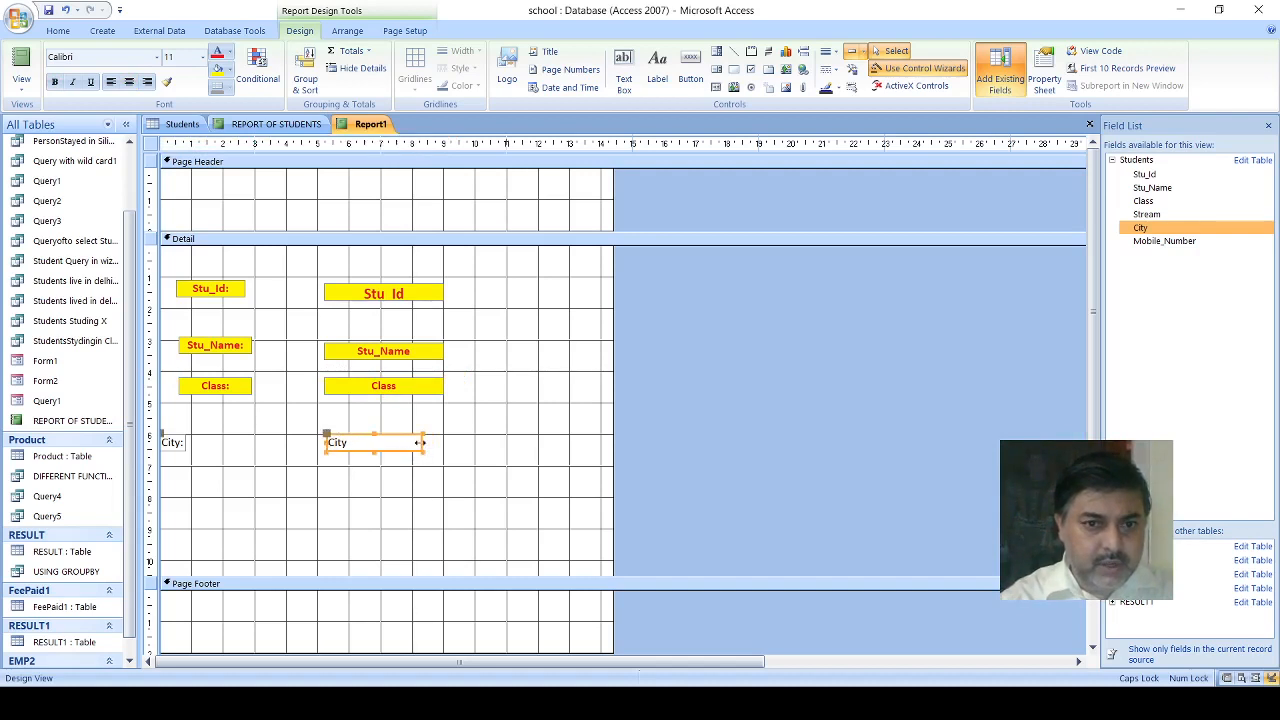
drag(423, 441, 443, 441)
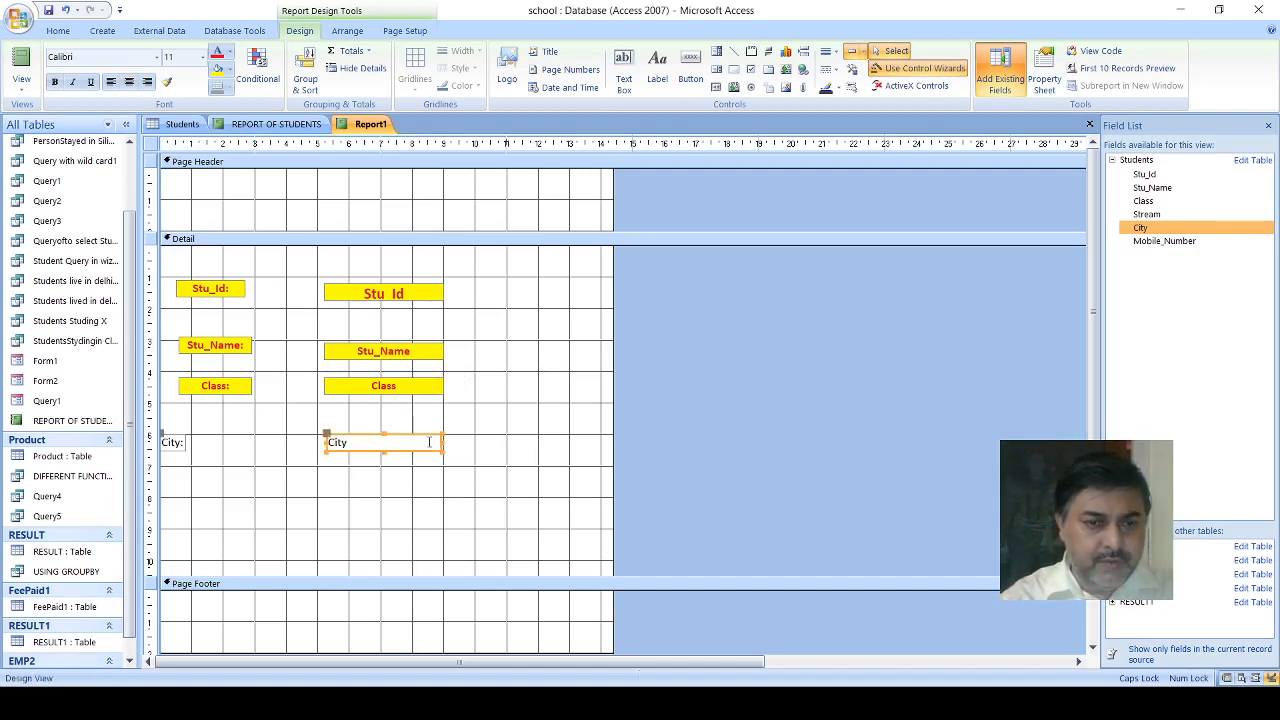
- Format the City text box as centered and bold, with red text on a yellow fill
click(128, 82)
click(55, 82)
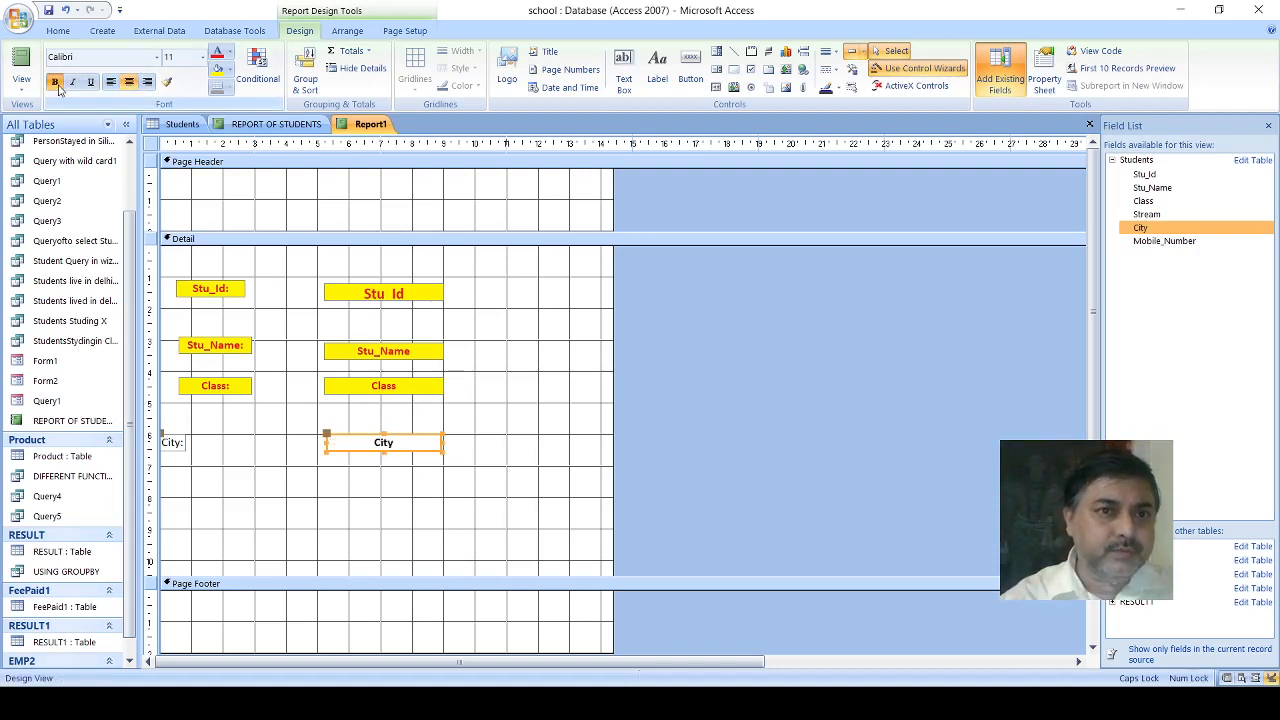
click(216, 58)
click(217, 72)
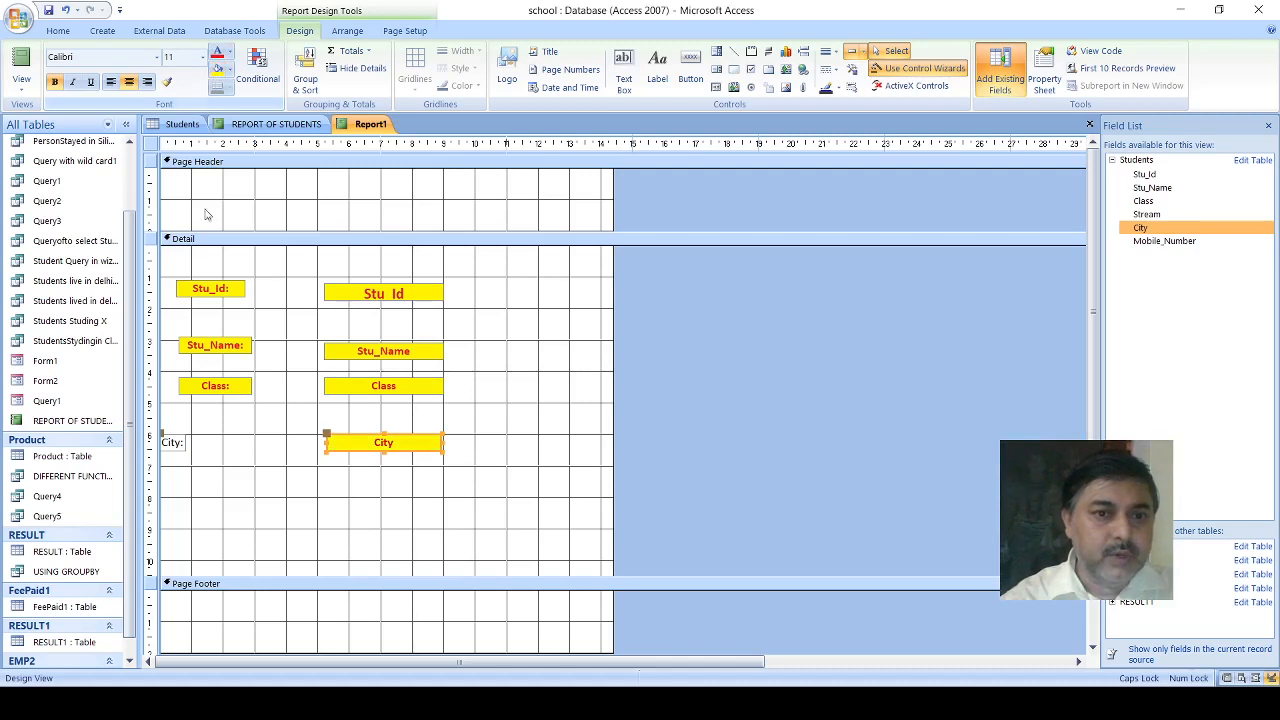
- Move the City label to about 0.7 cm from the report's edge and widen it to about 2.1 cm
click(167, 440)
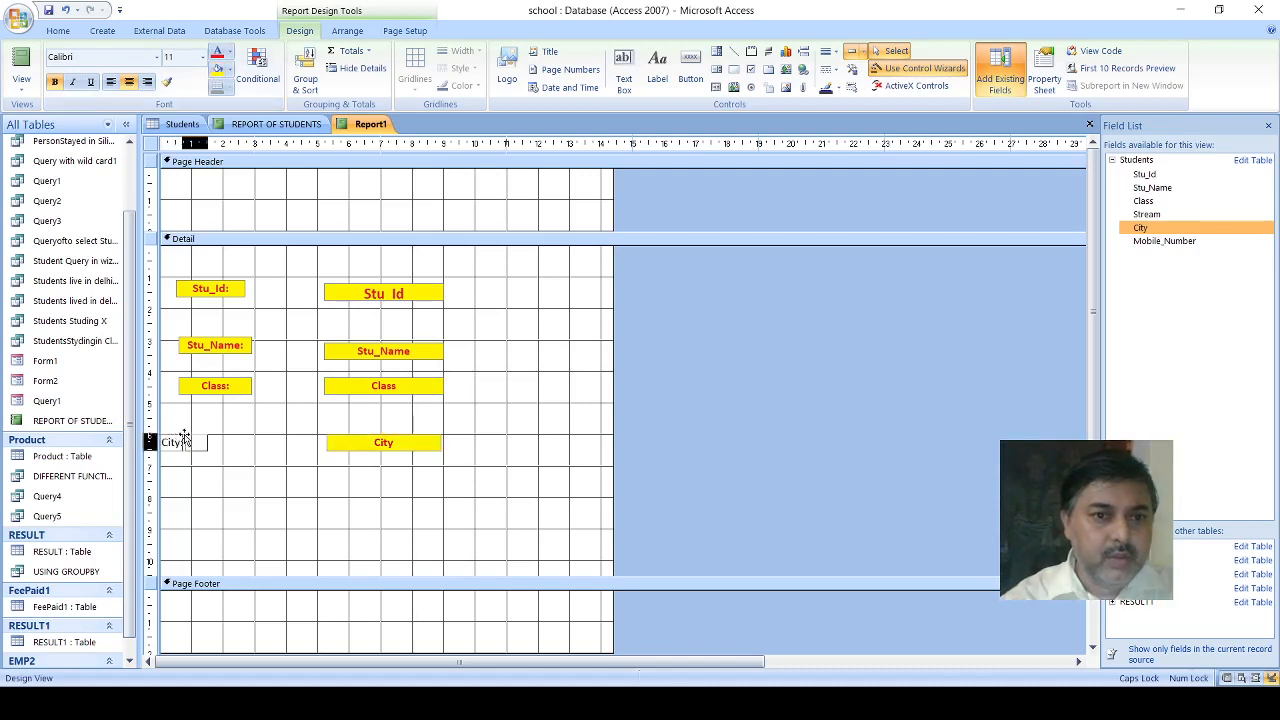
drag(167, 440, 189, 442)
click(200, 446)
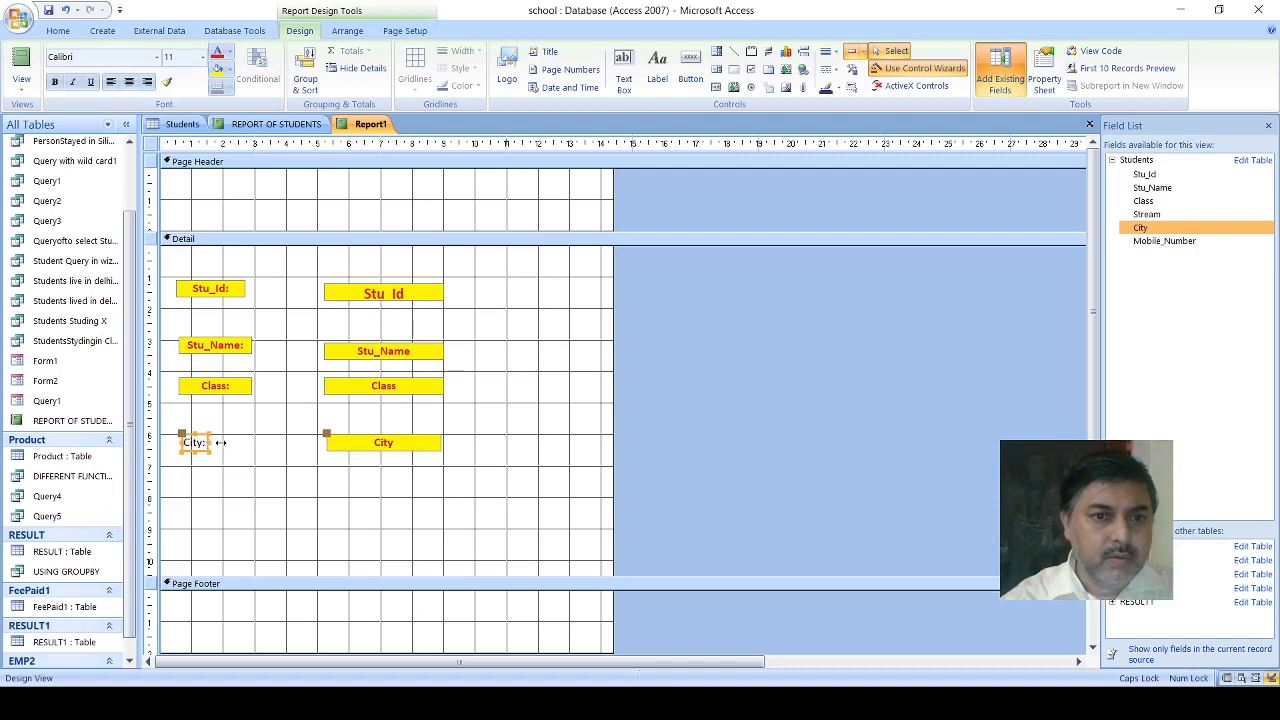
drag(220, 442, 252, 442)
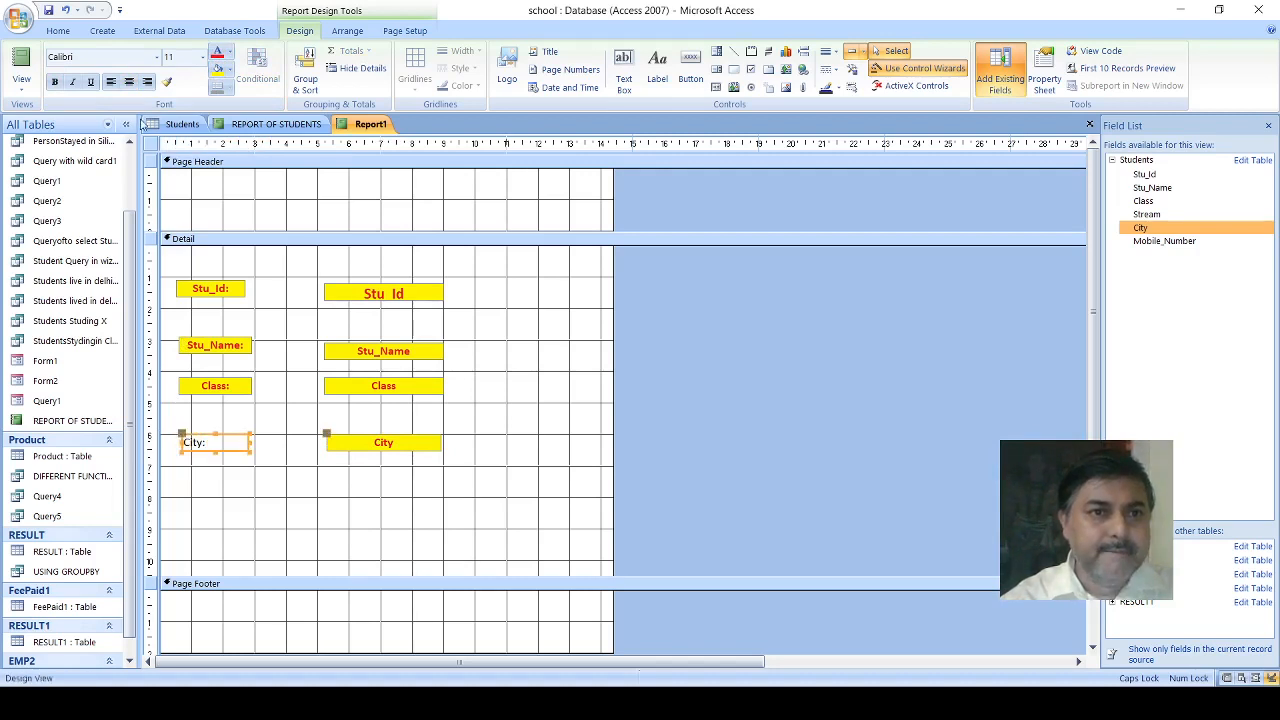
- Format the City label as centered and bold, with red text on a yellow fill
click(129, 82)
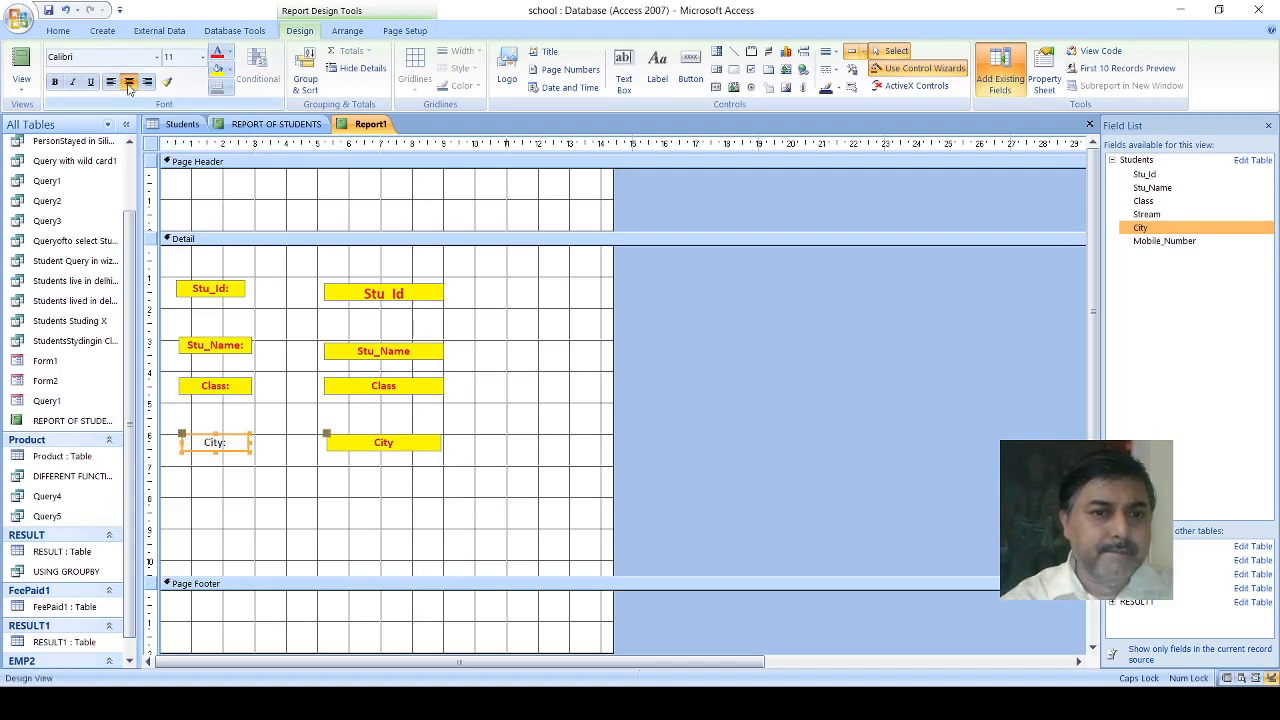
click(55, 82)
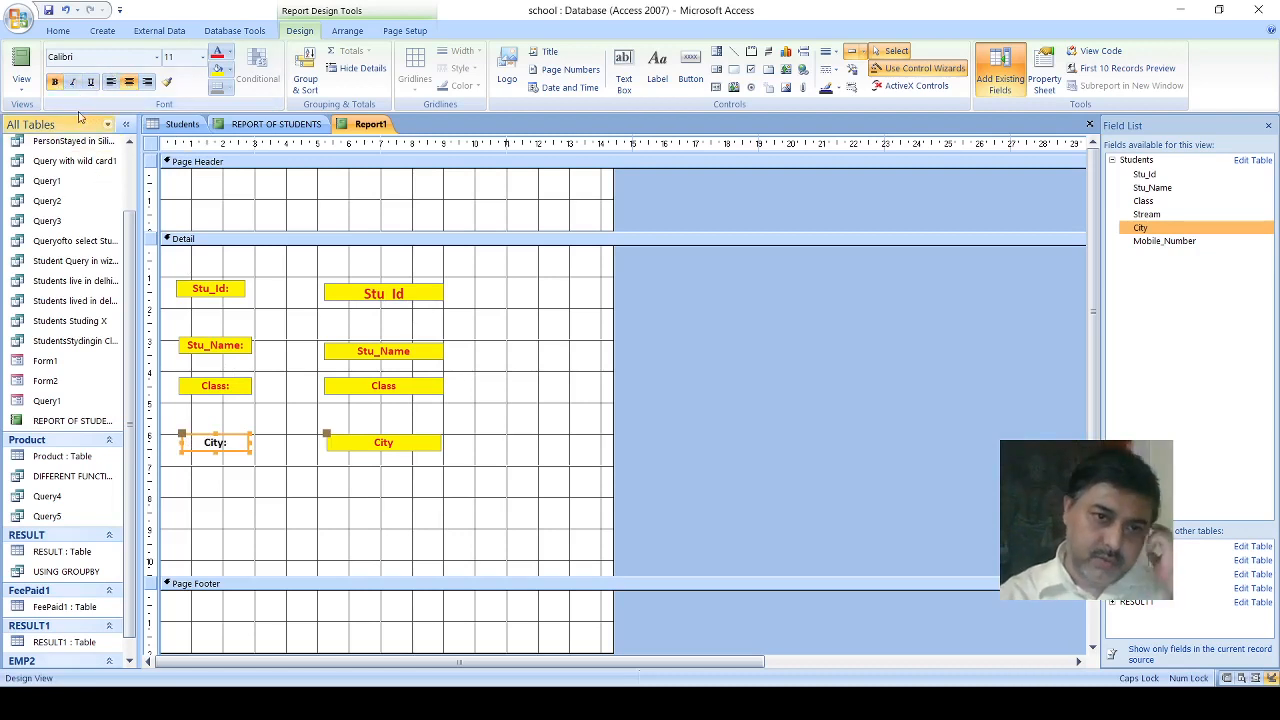
click(217, 56)
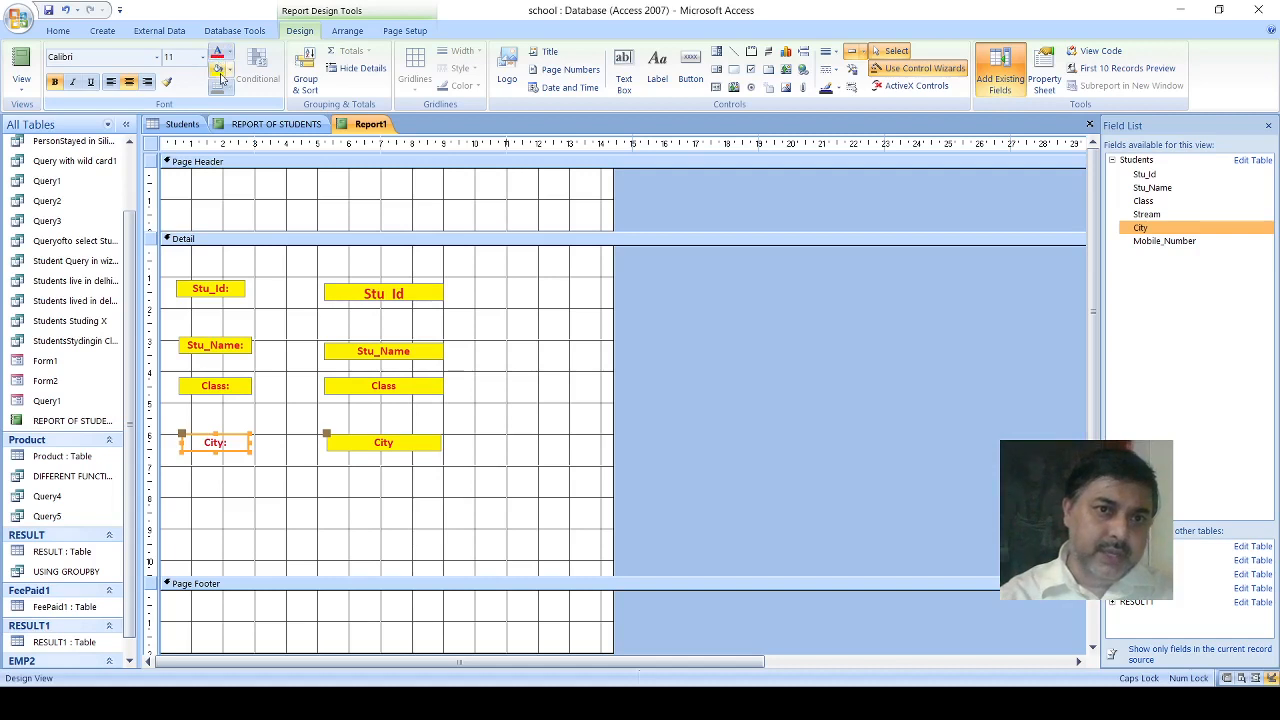
click(220, 71)
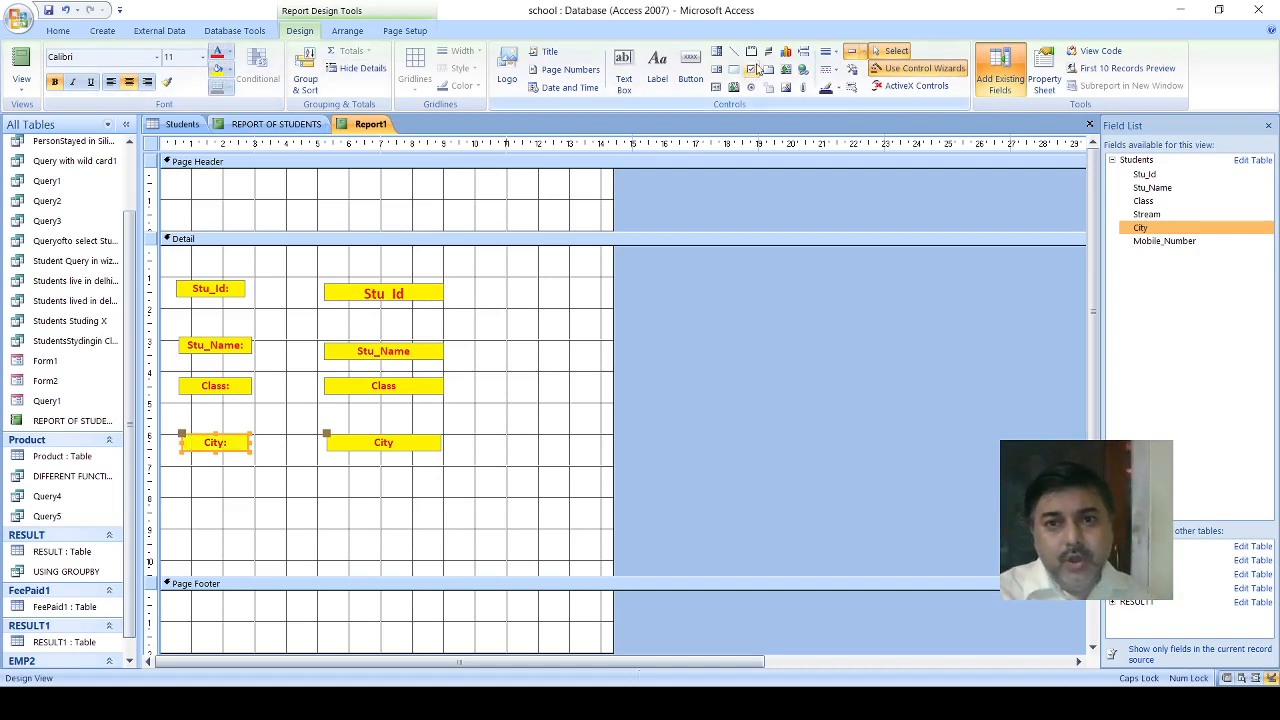
- Add a label about 6.7 cm wide and 1.8 cm high in the Page Header, reading STUDENTS DETAILS
click(658, 72)
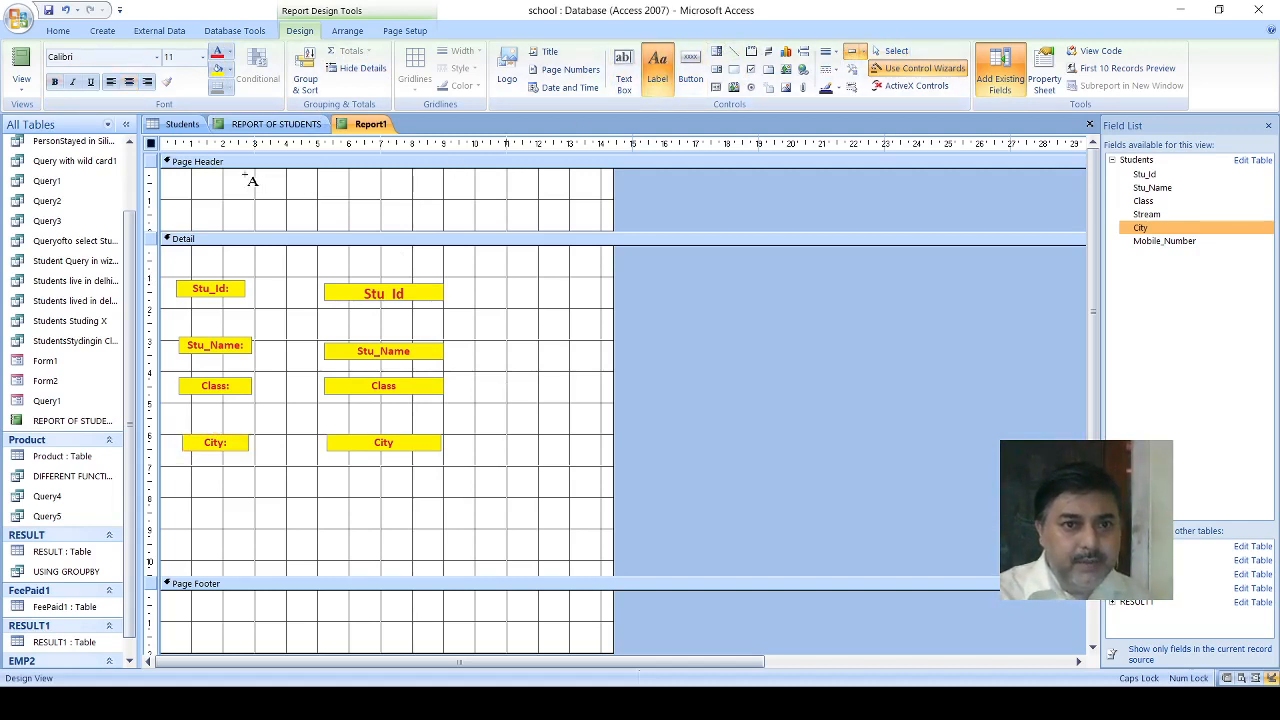
drag(246, 172, 459, 229)
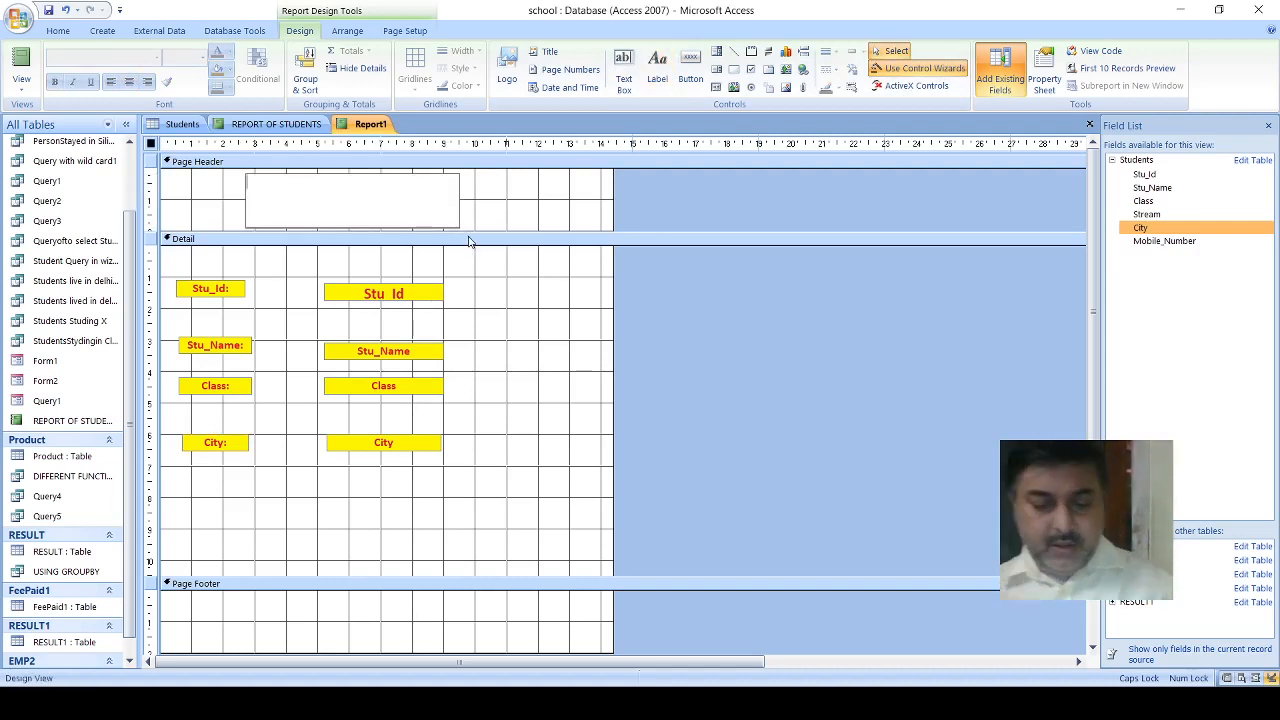
text(STUDENT)
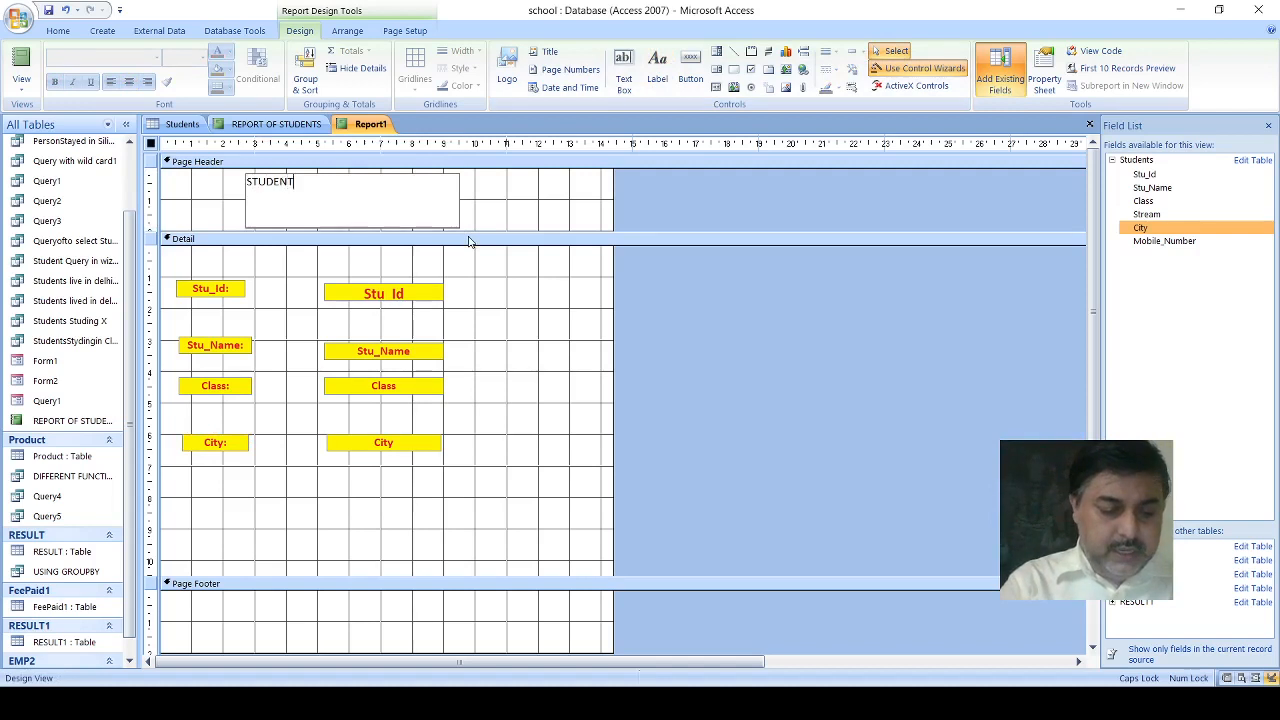
text(S DETA)
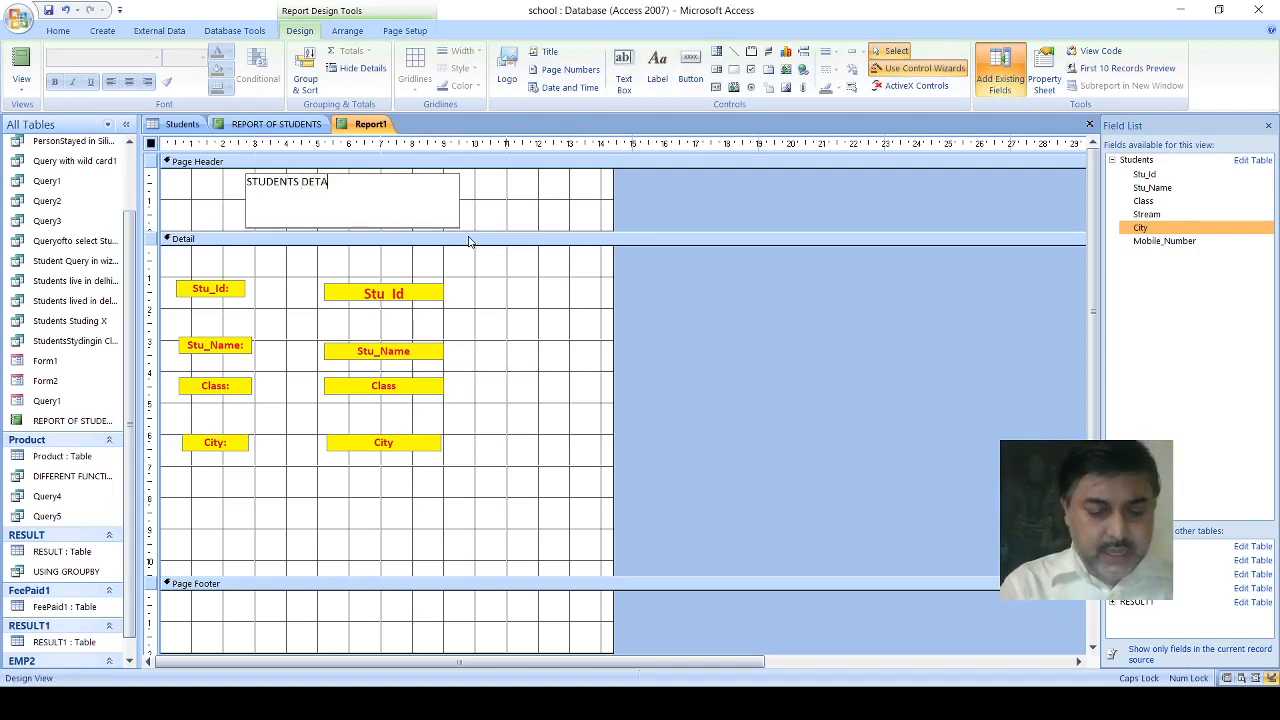
text(ILS)
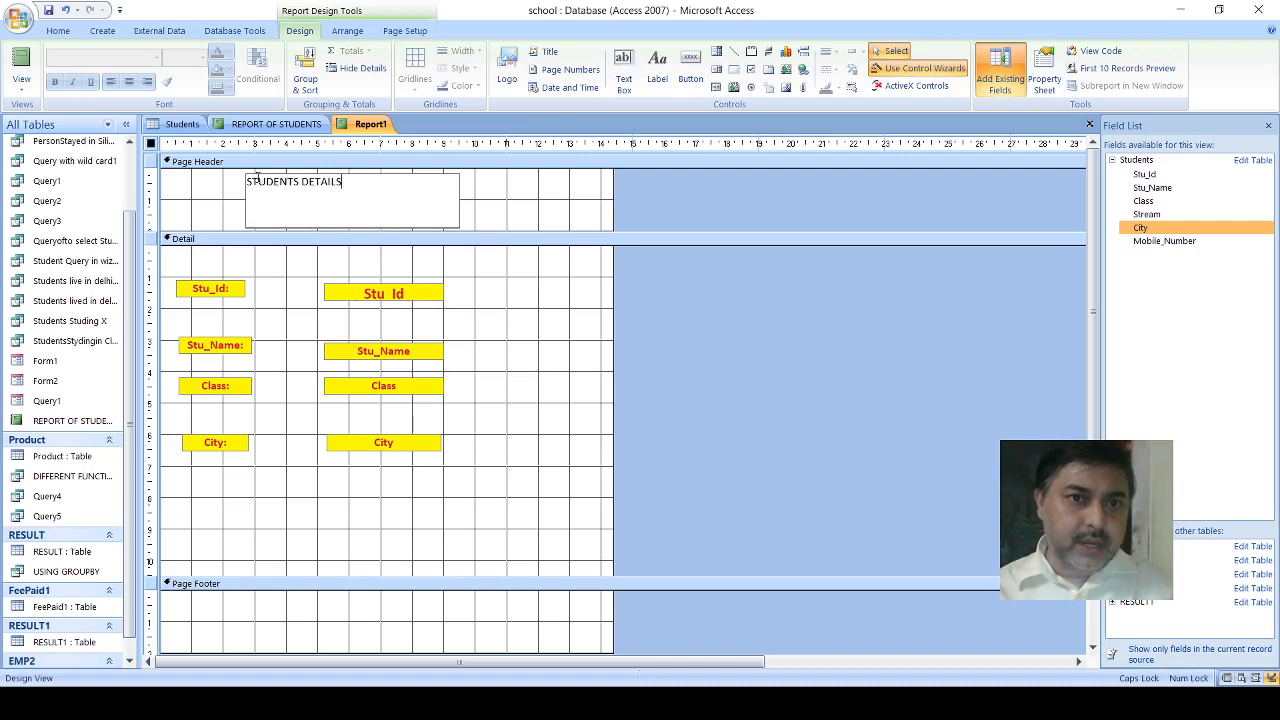
click(540, 222)
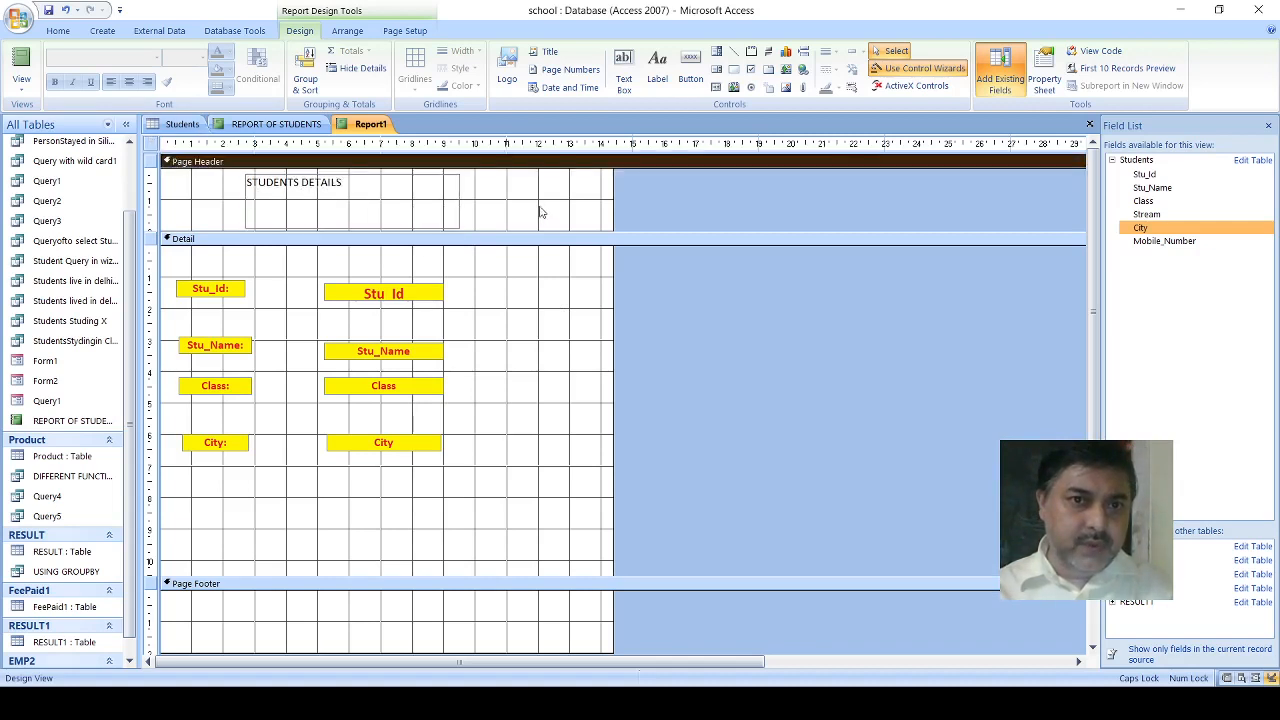
- Format the STUDENTS DETAILS label as centered, bold and 14 pt, with red text on a yellow fill
click(257, 183)
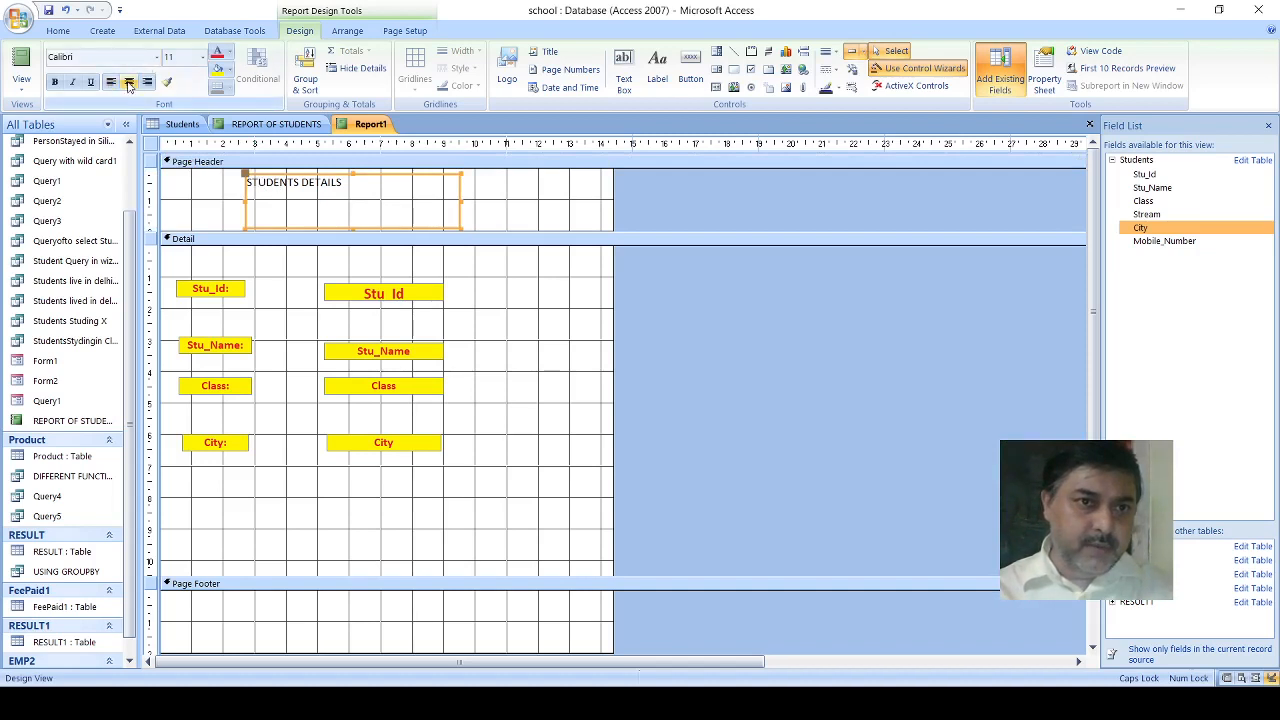
click(128, 83)
click(56, 84)
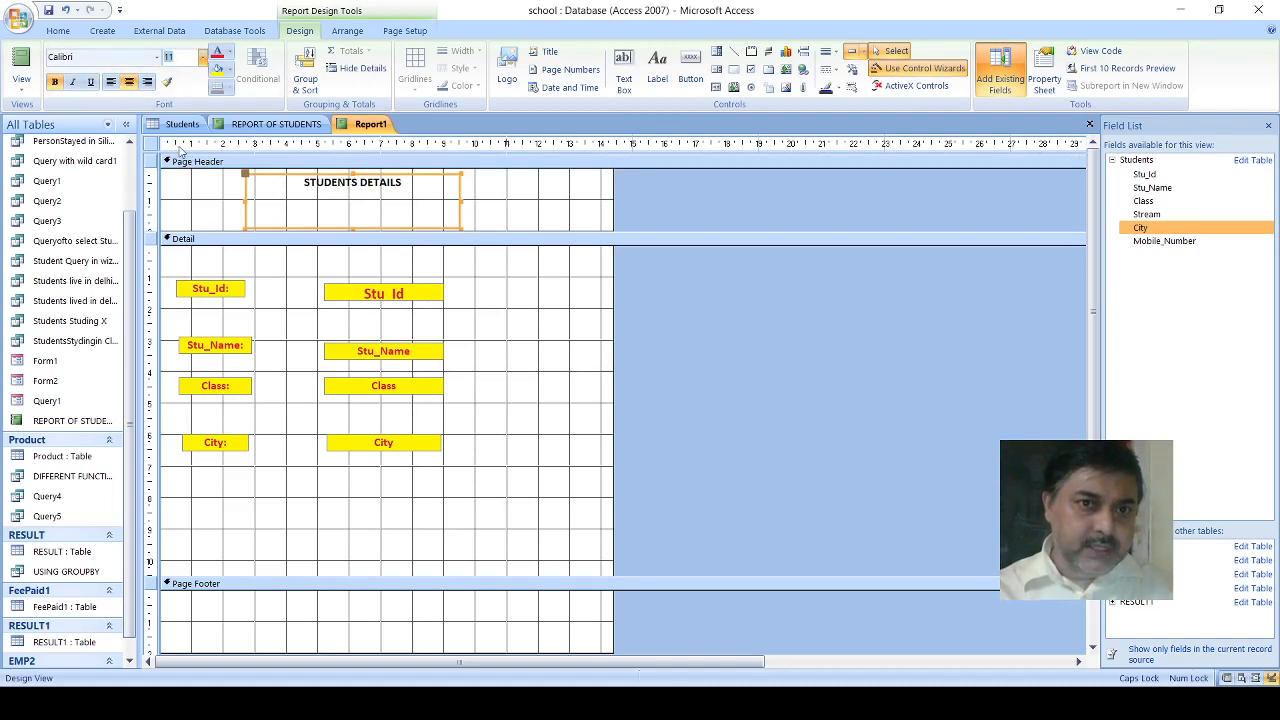
text(14)
key(Return)
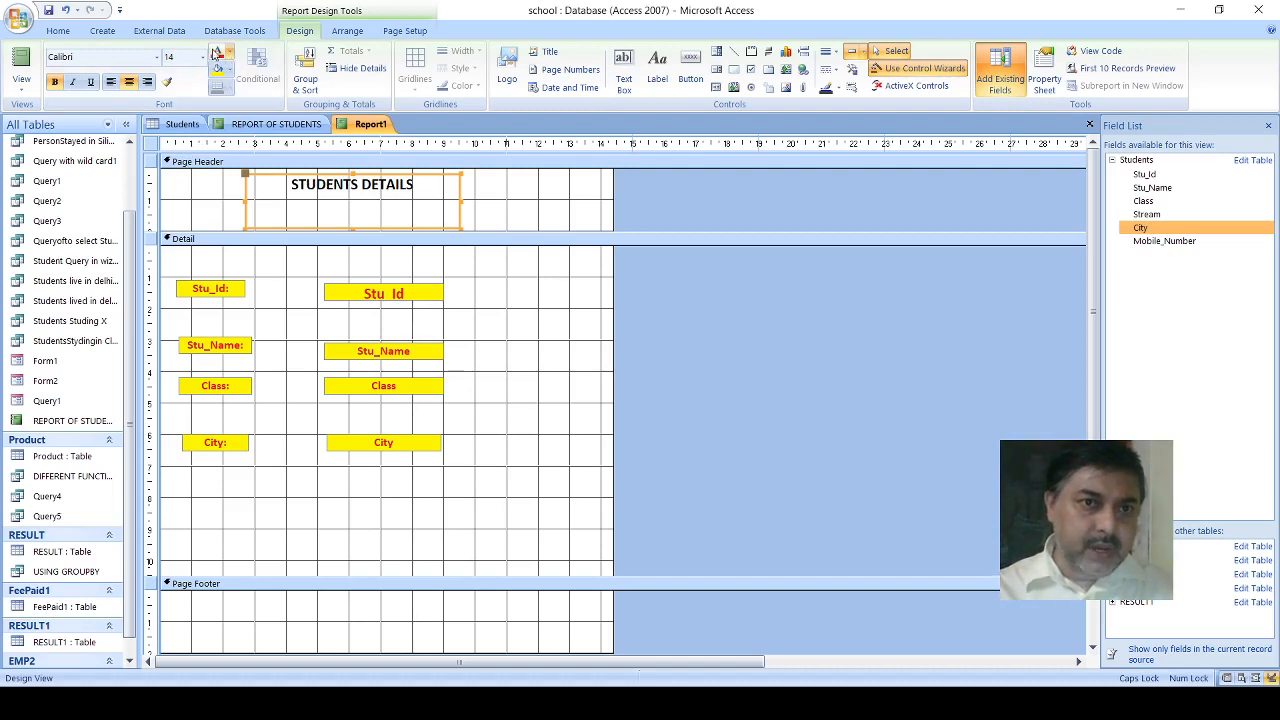
click(216, 54)
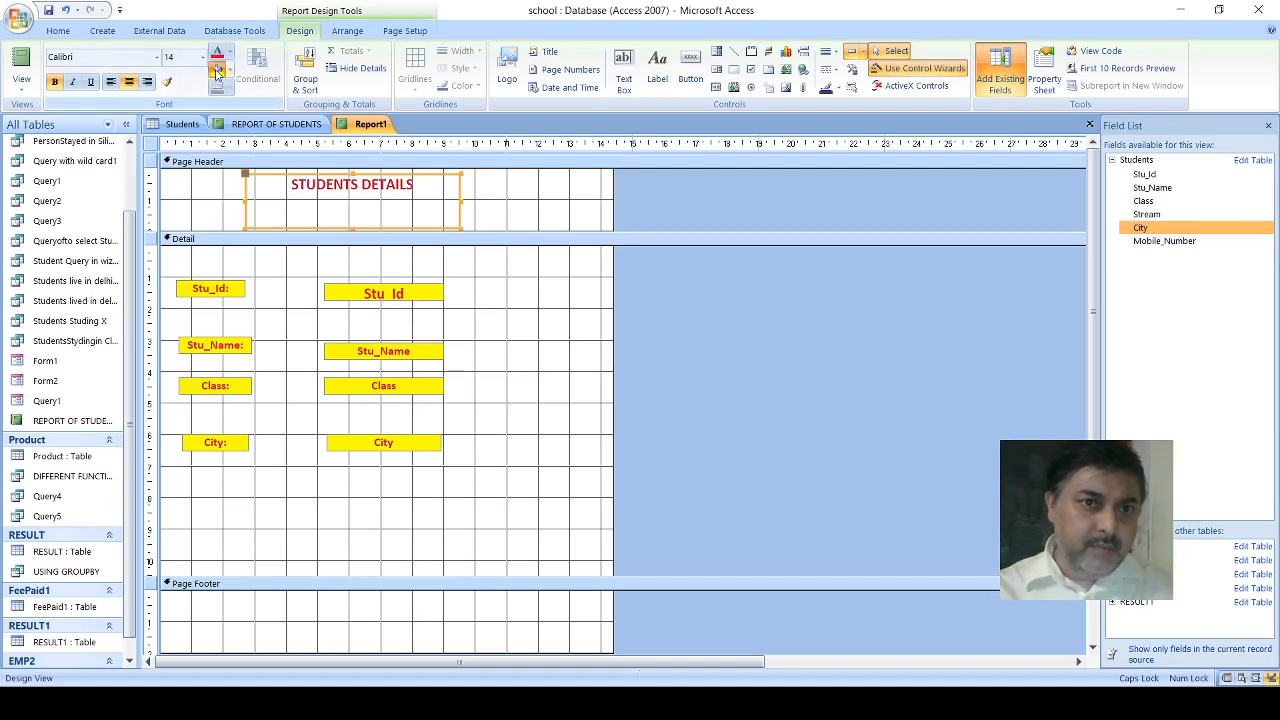
click(217, 69)
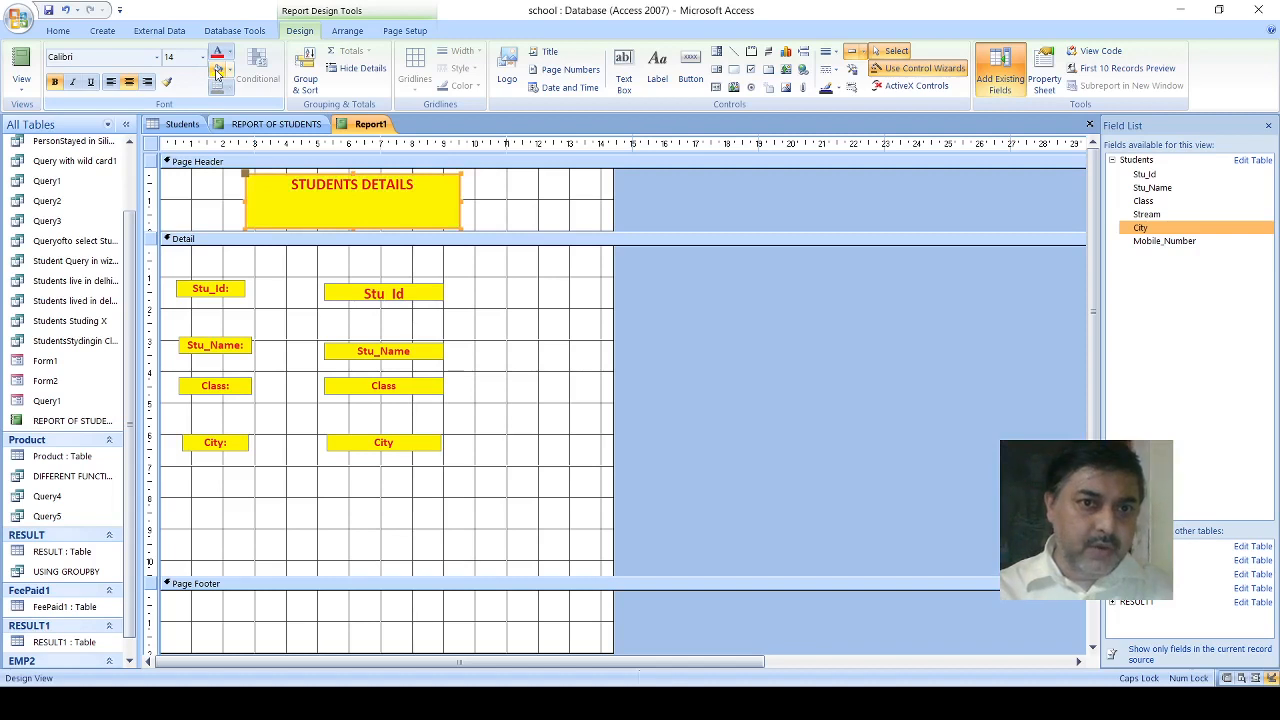
- Fill the Detail section's background with light green and the Page Header's background with darker green
click(550, 335)
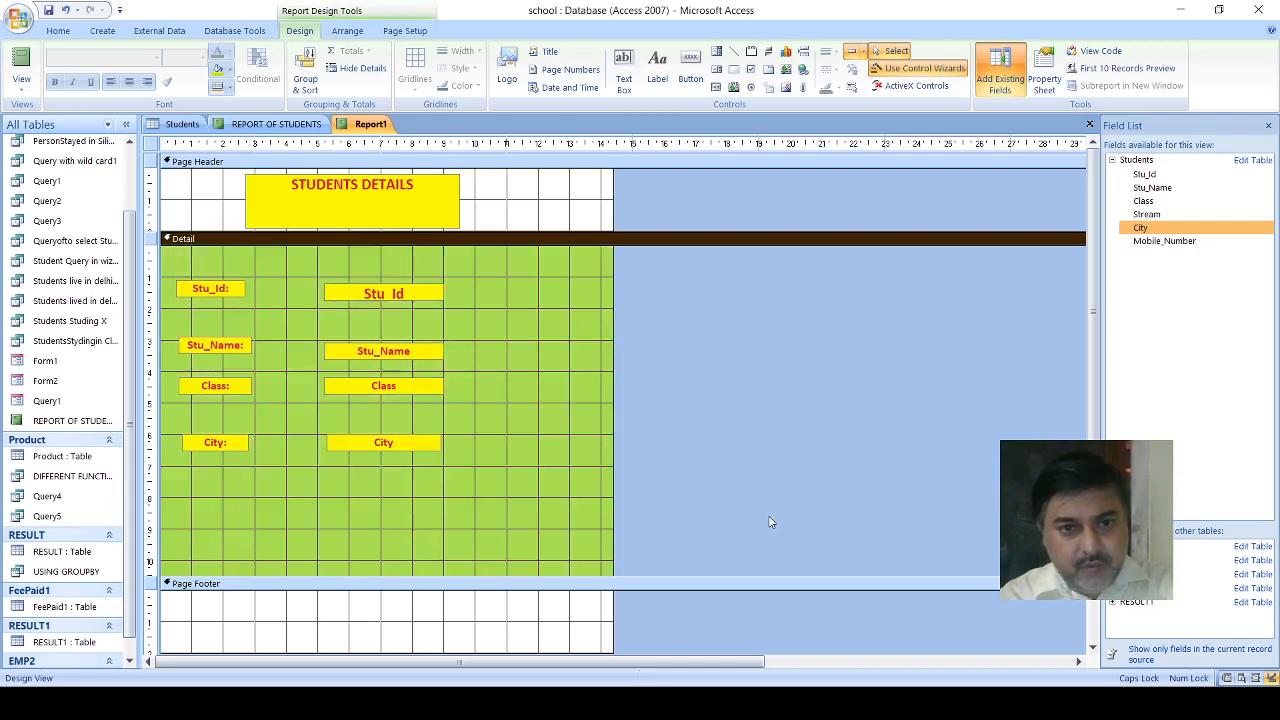
click(546, 195)
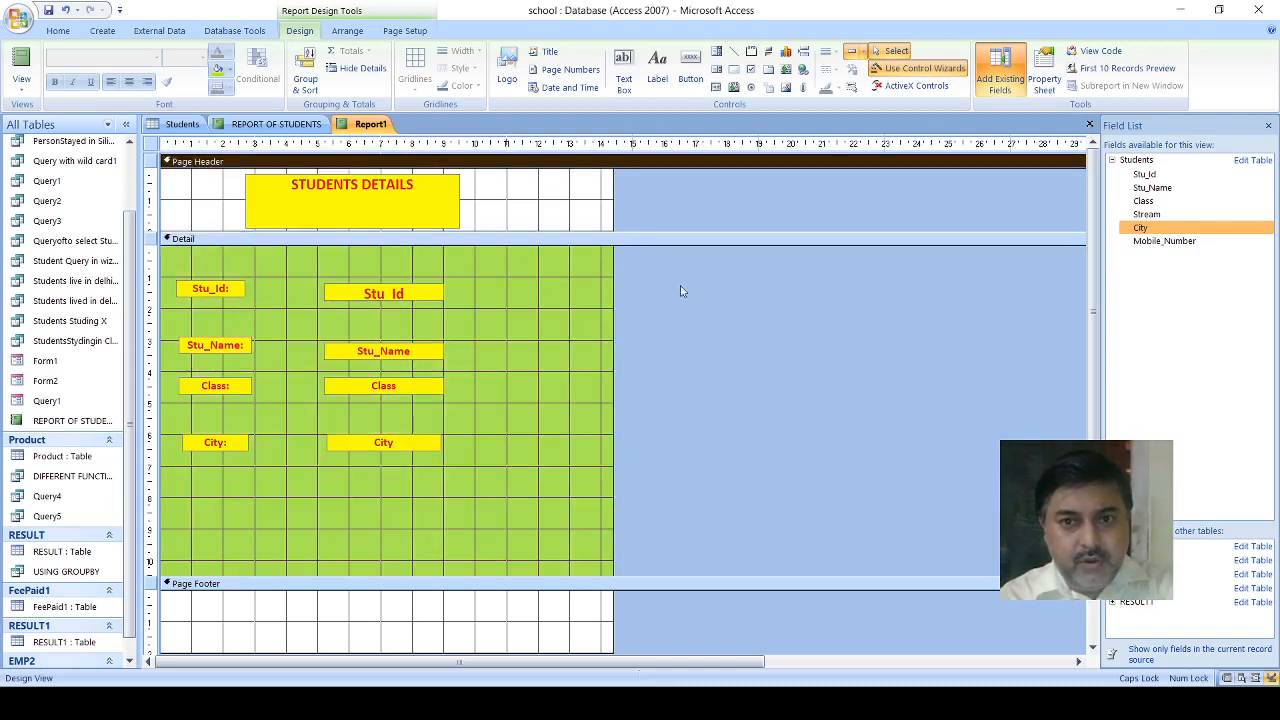
click(778, 385)
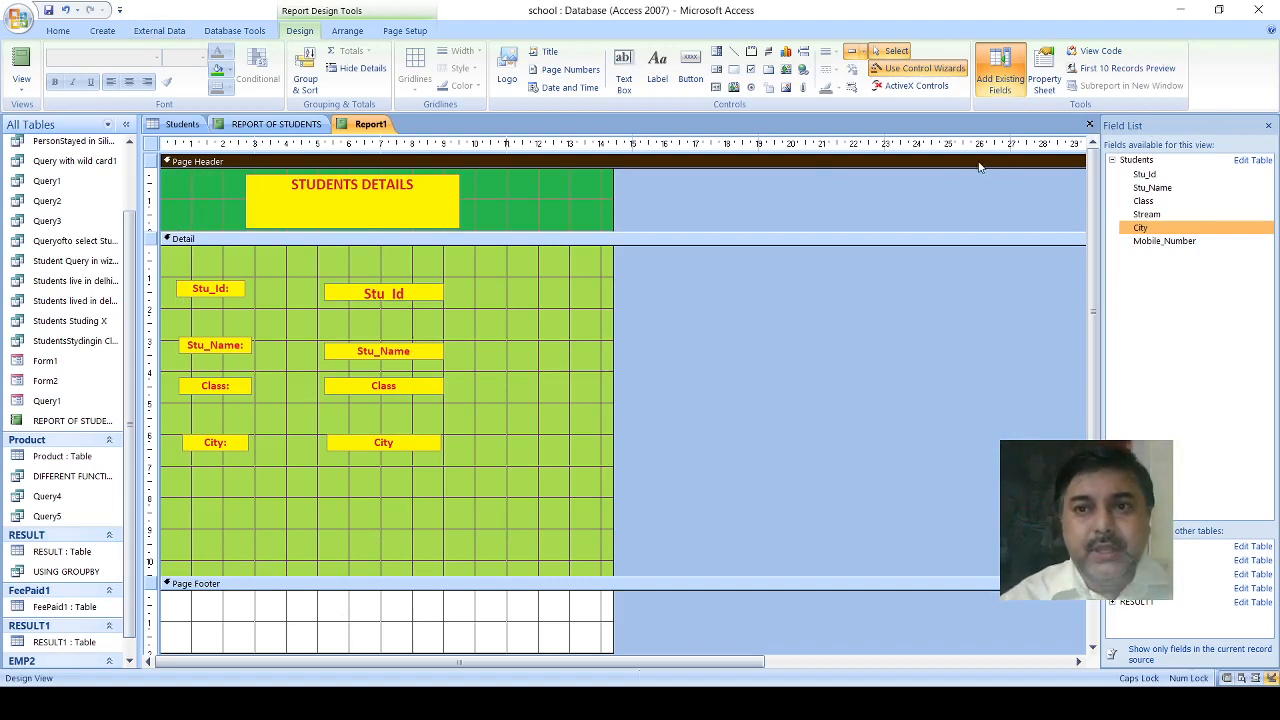
- Close the report design, saving it as Report1, and reopen it in Report View
click(1089, 125)
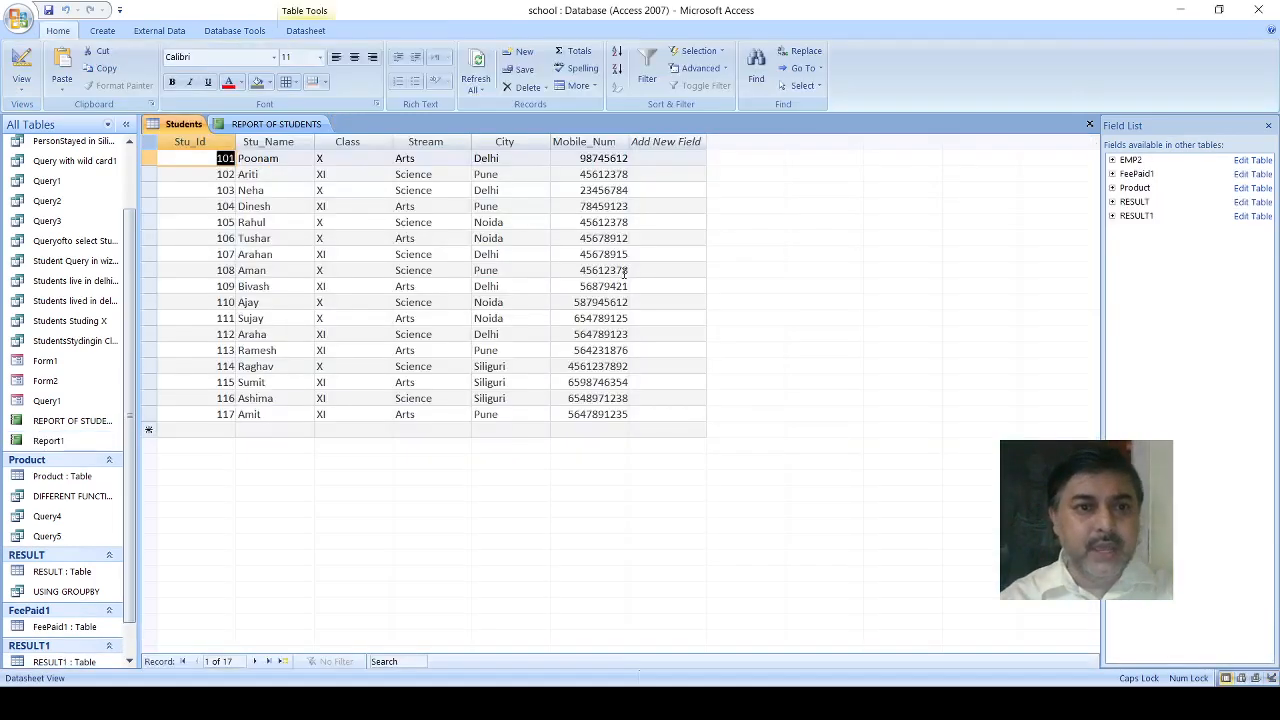
double_click(40, 441)
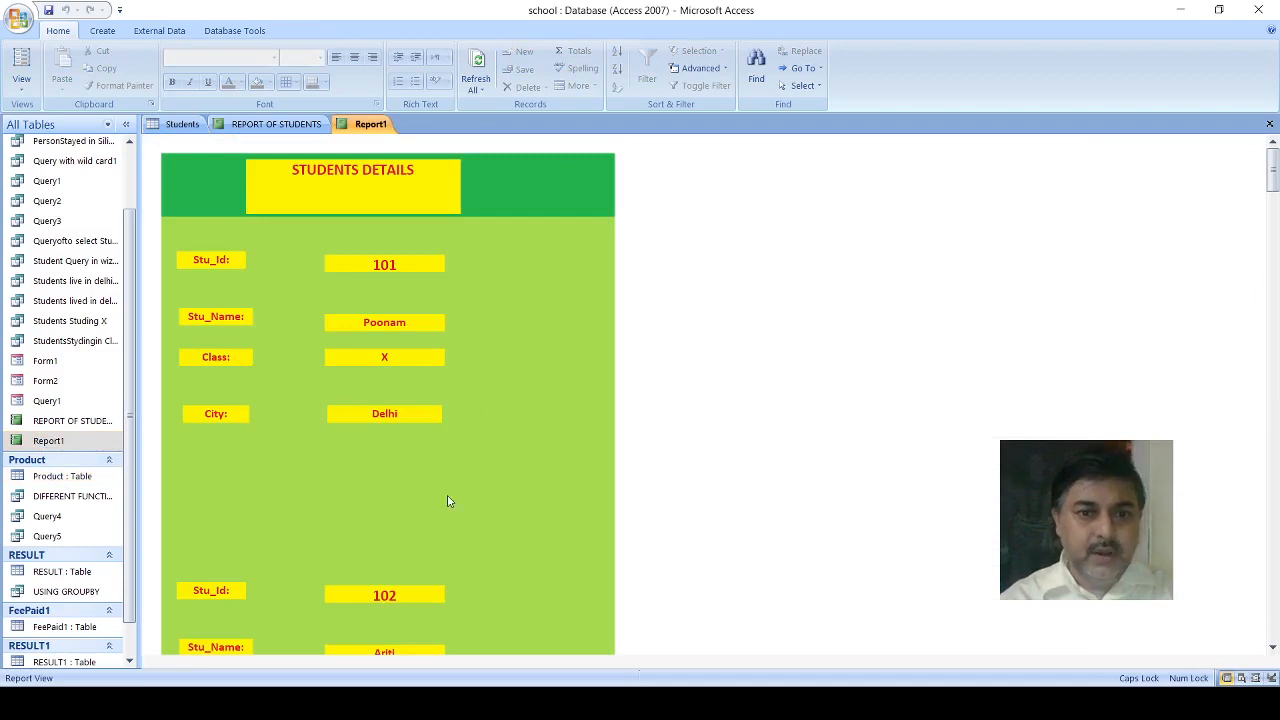
- Look through the student records in Report1 to check the layout and formatting
scroll(492, 468, down, 5)
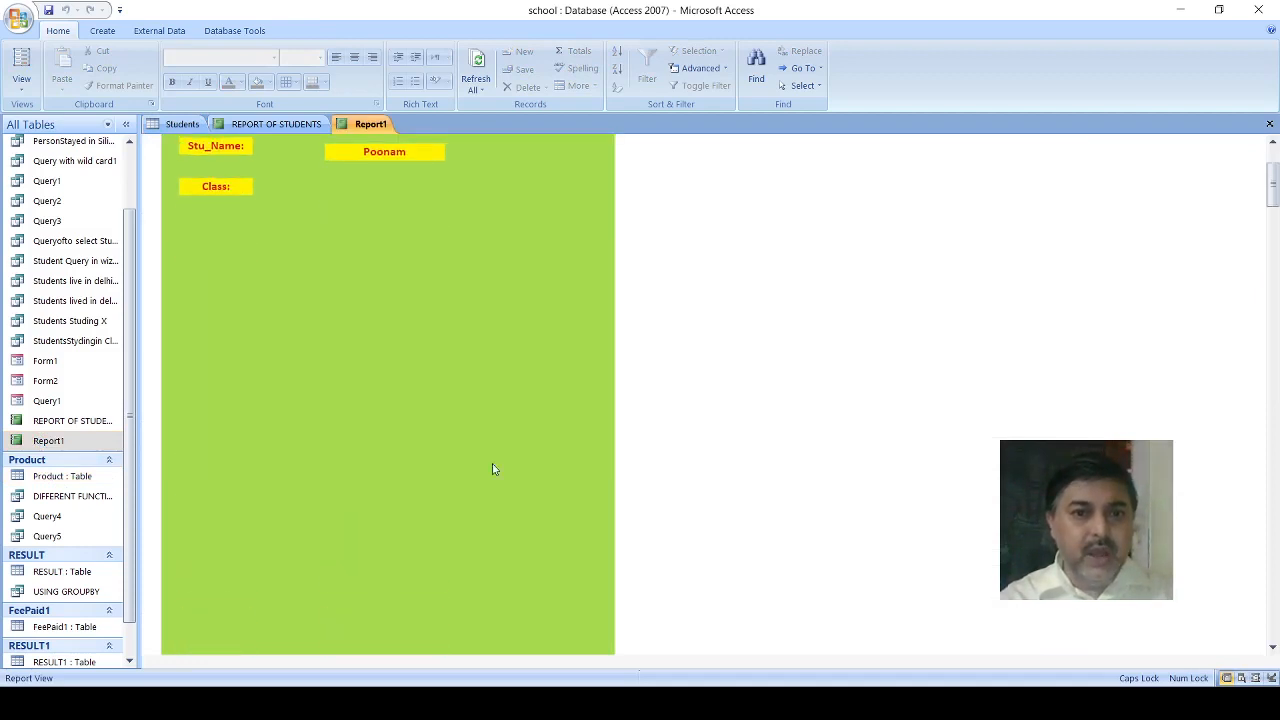
scroll(492, 470, down, 10)
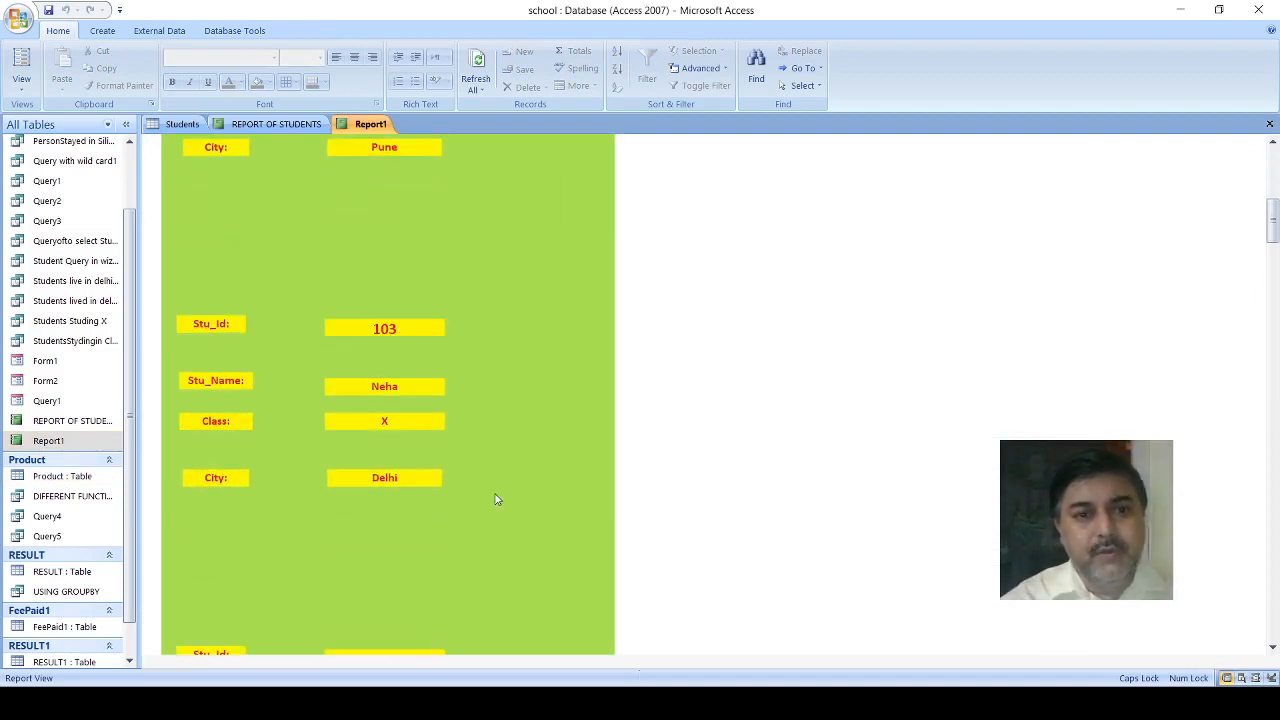
scroll(484, 500, down, 12)
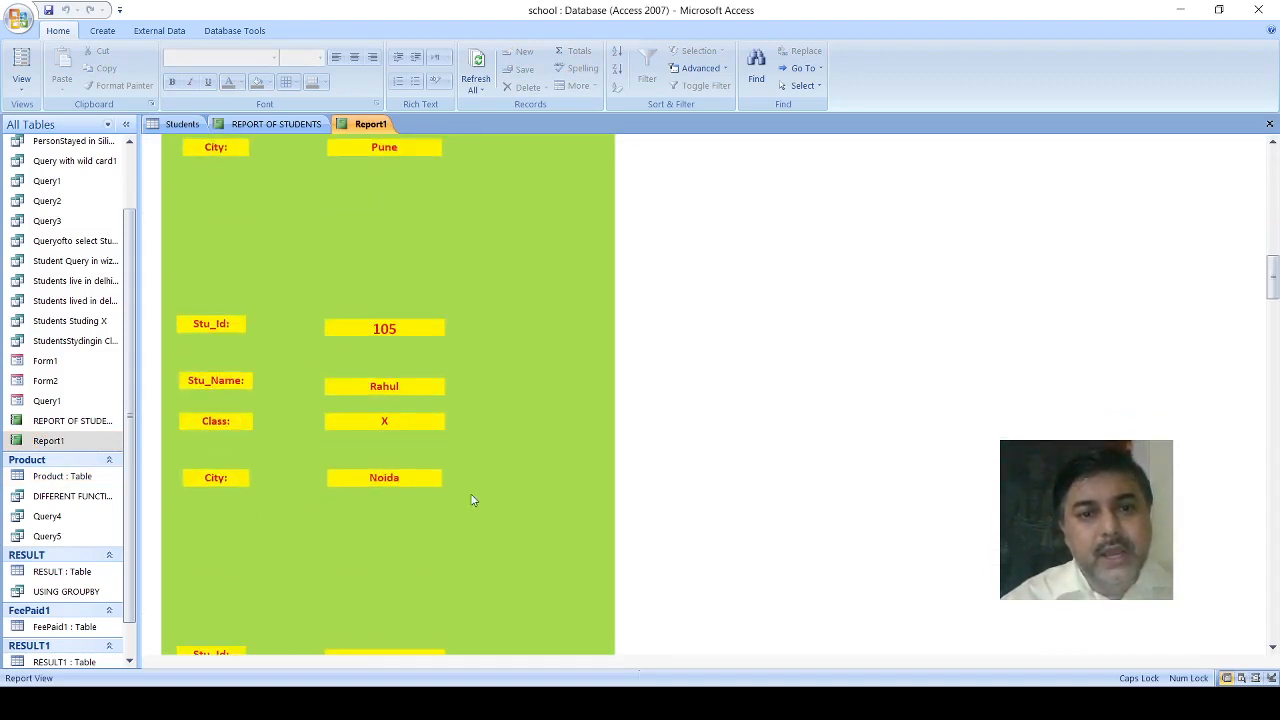
scroll(473, 500, down, 14)
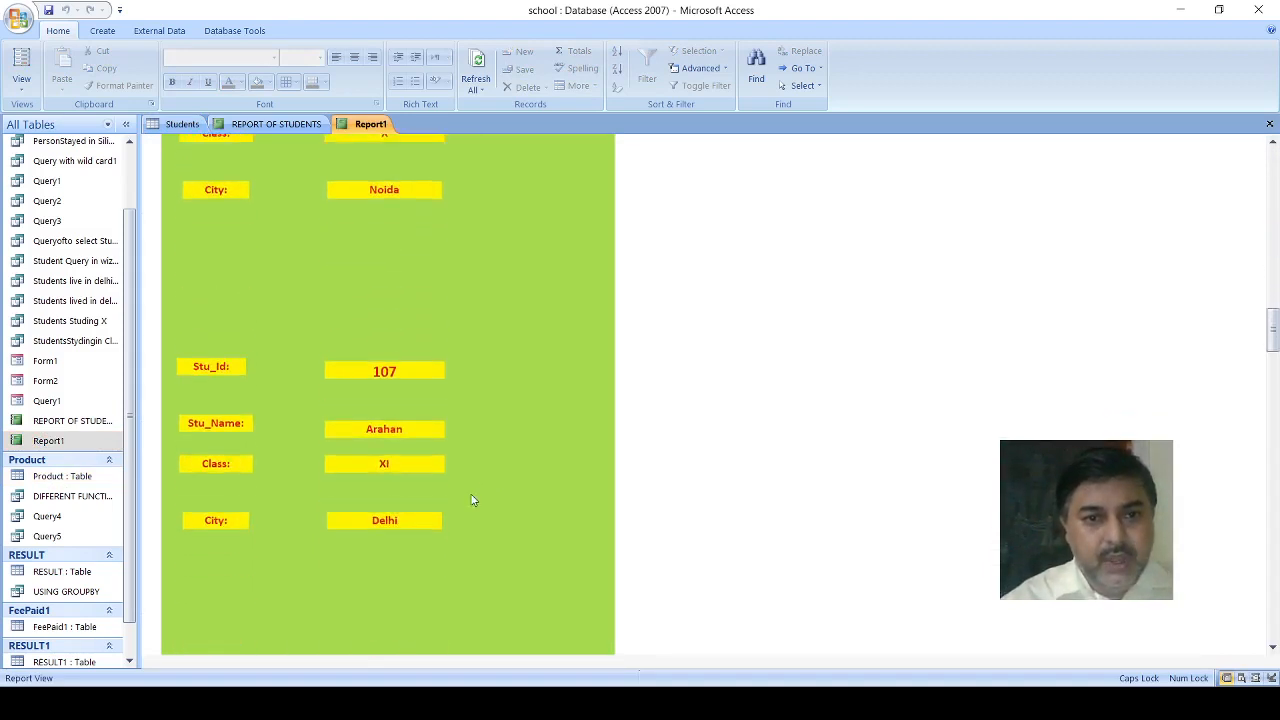
scroll(473, 500, down, 13)
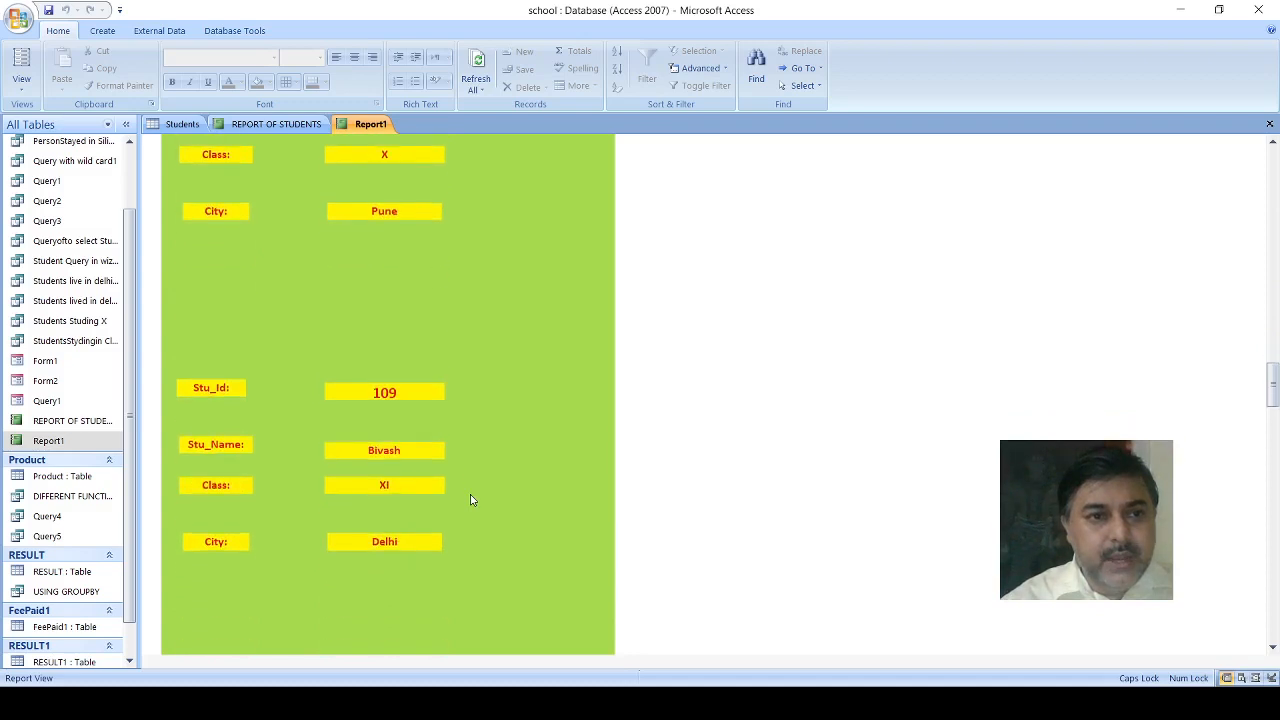
scroll(473, 500, down, 11)
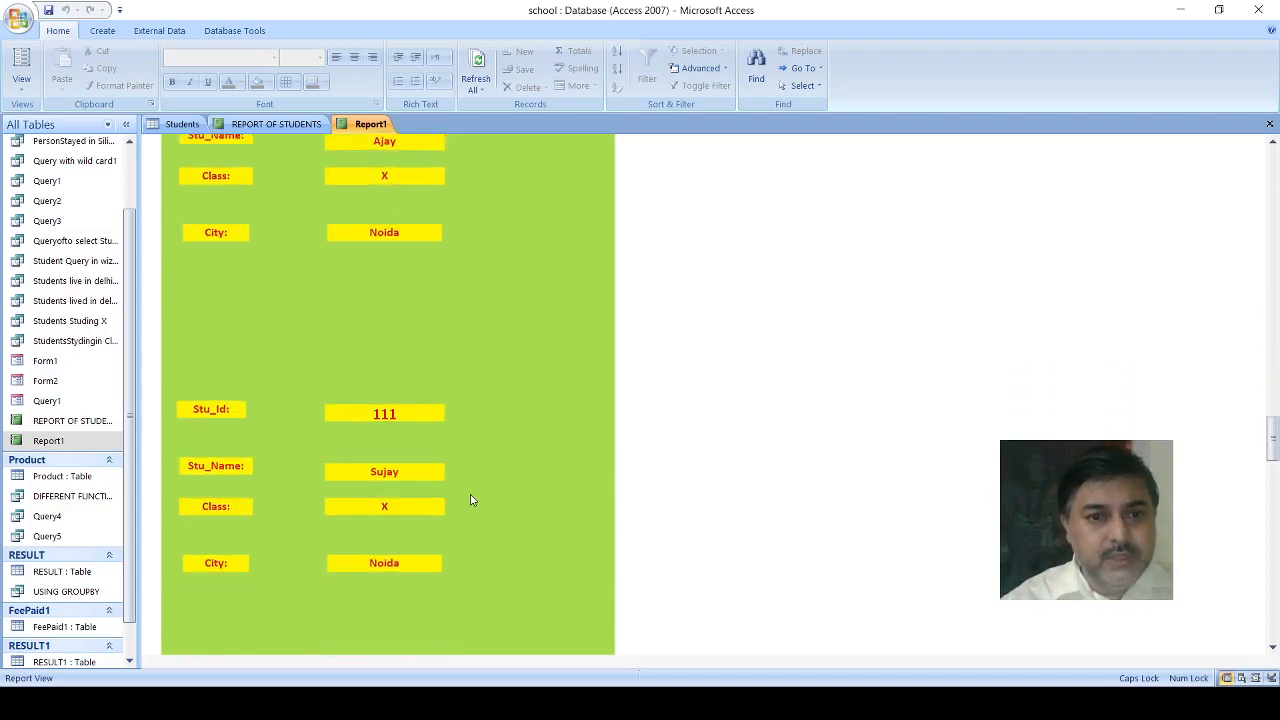
scroll(473, 500, down, 13)
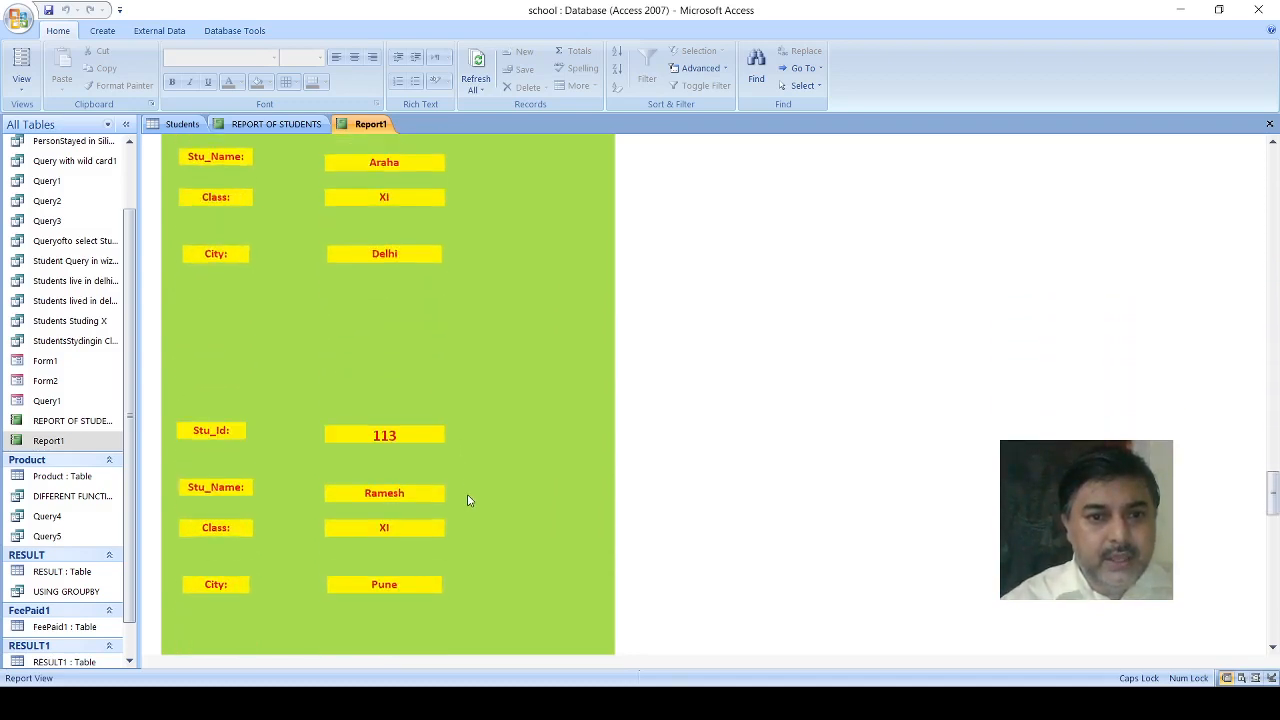
scroll(470, 500, down, 12)
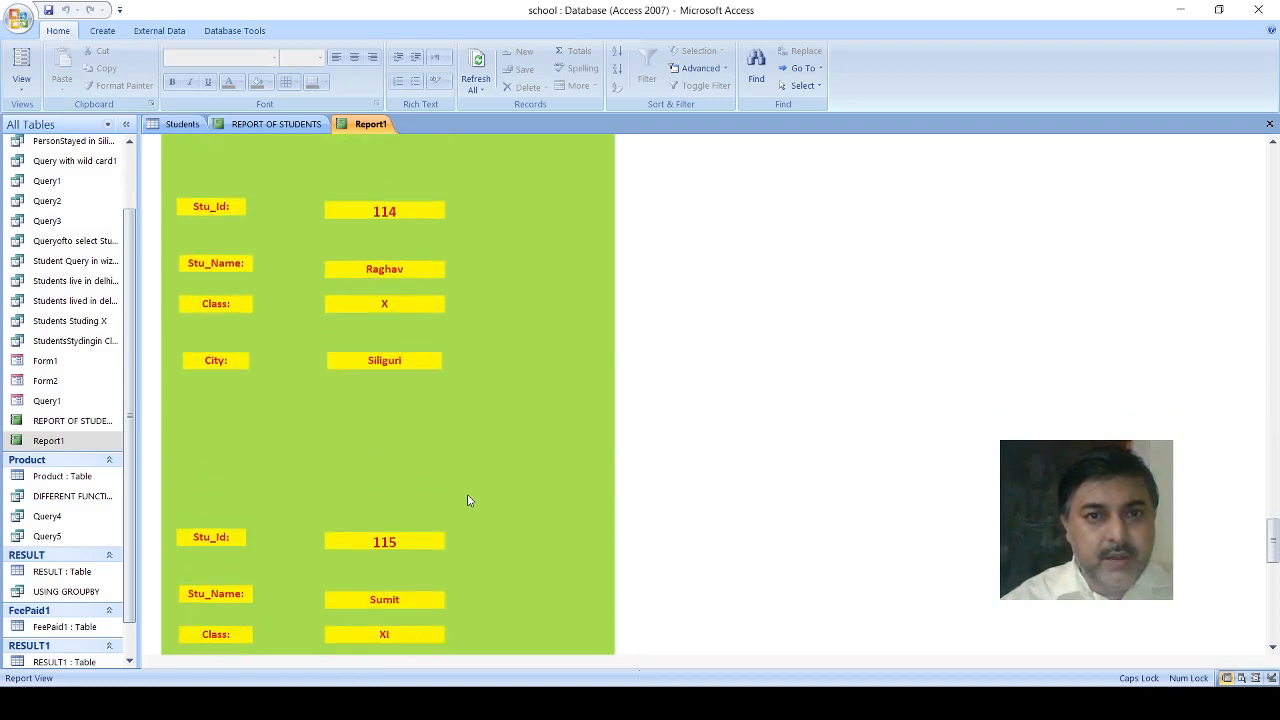
scroll(465, 503, down, 3)
scroll(465, 500, up, 6)
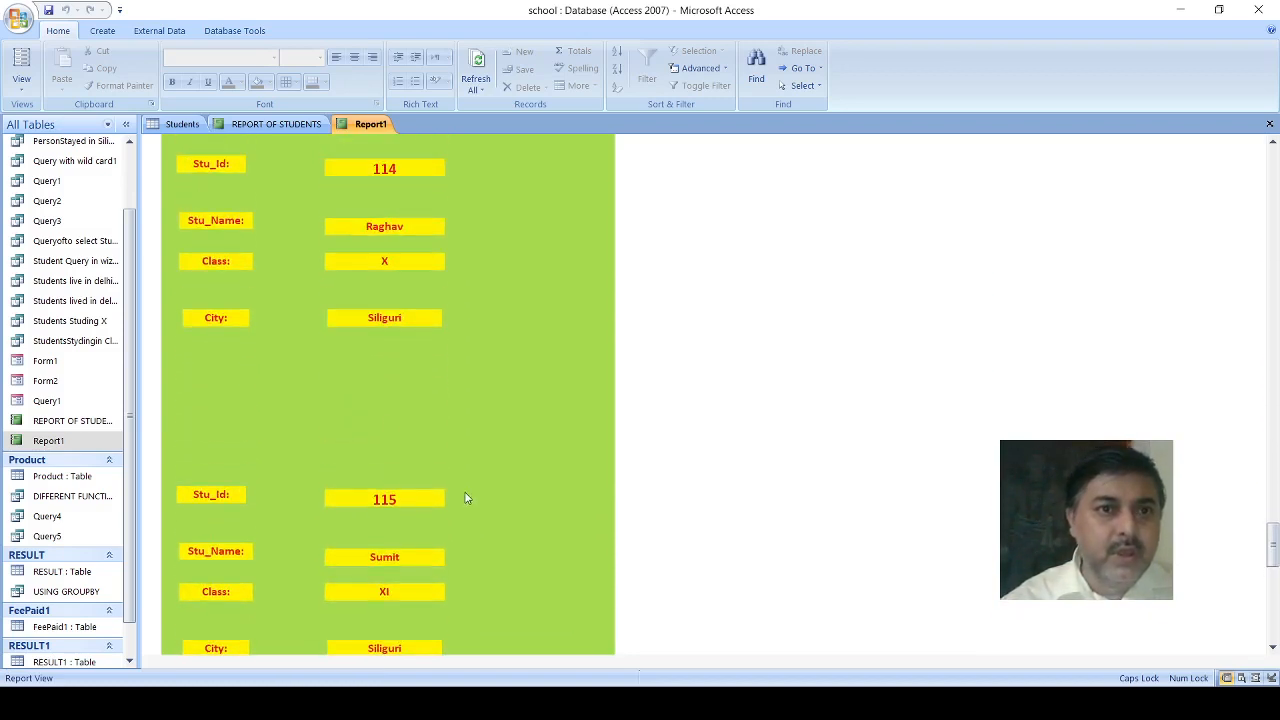
- Create a new form in design view and widen its Detail section to about 13.6 cm
click(176, 124)
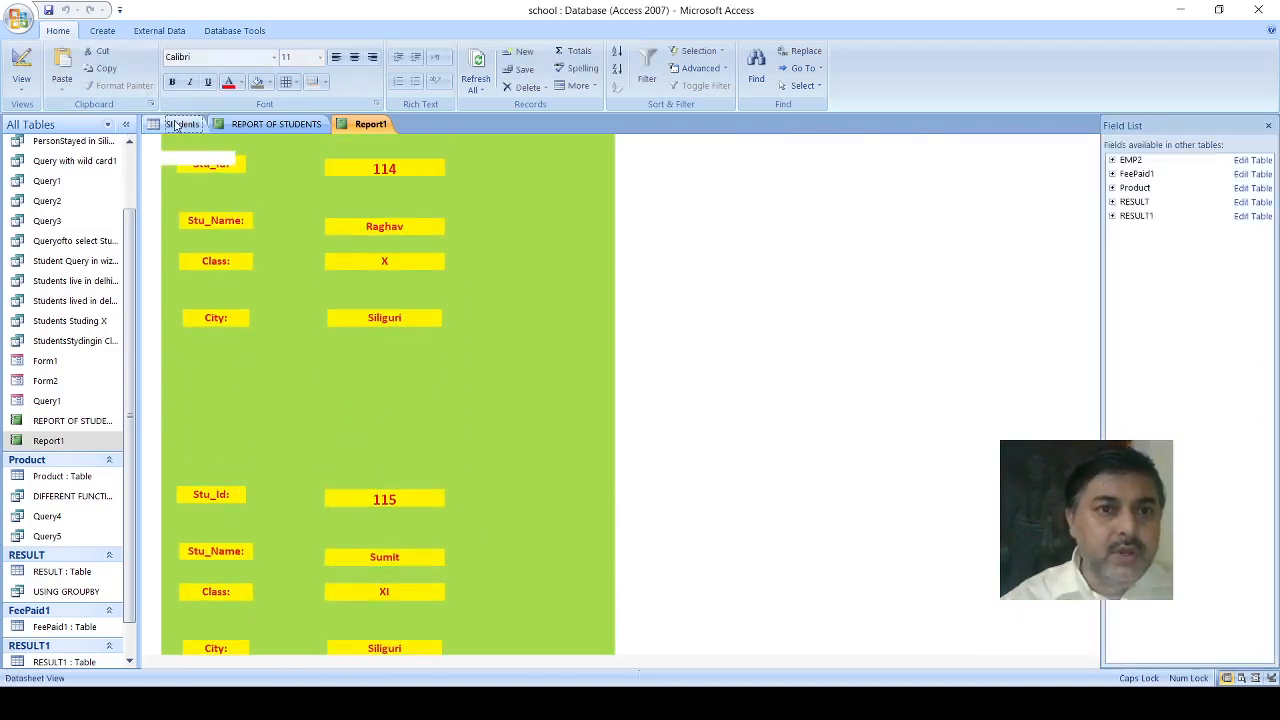
click(103, 31)
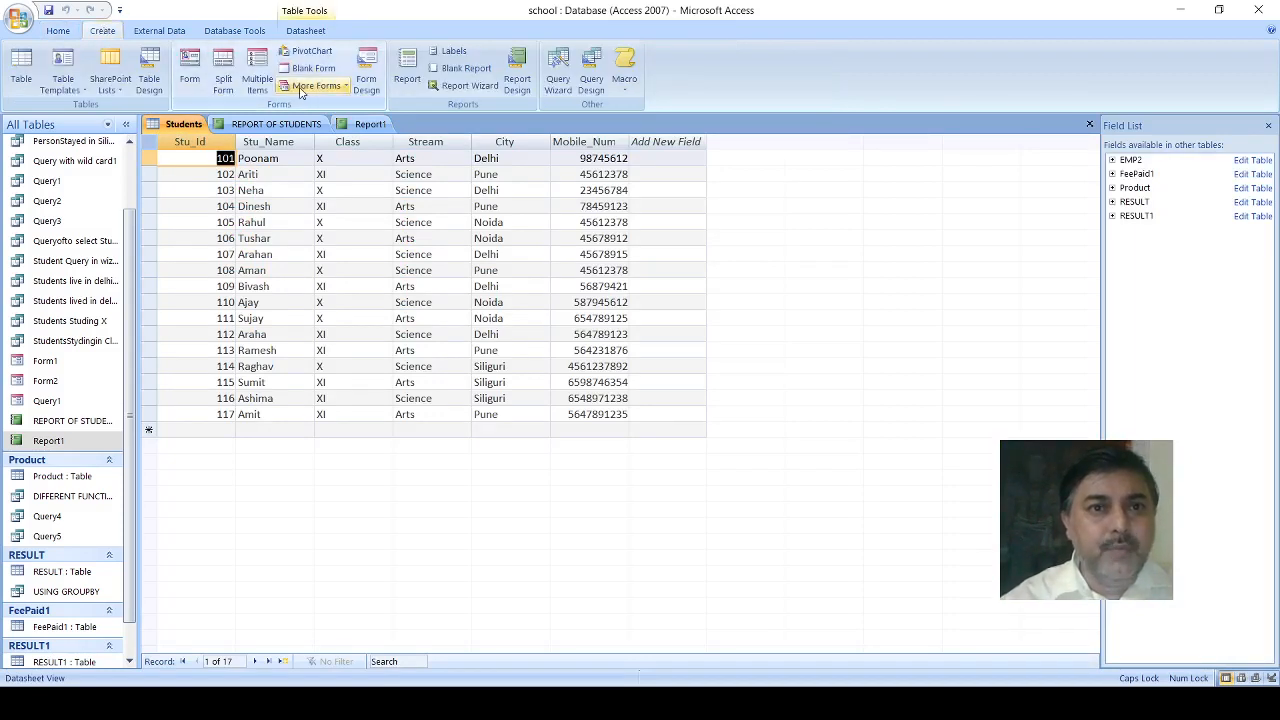
click(364, 82)
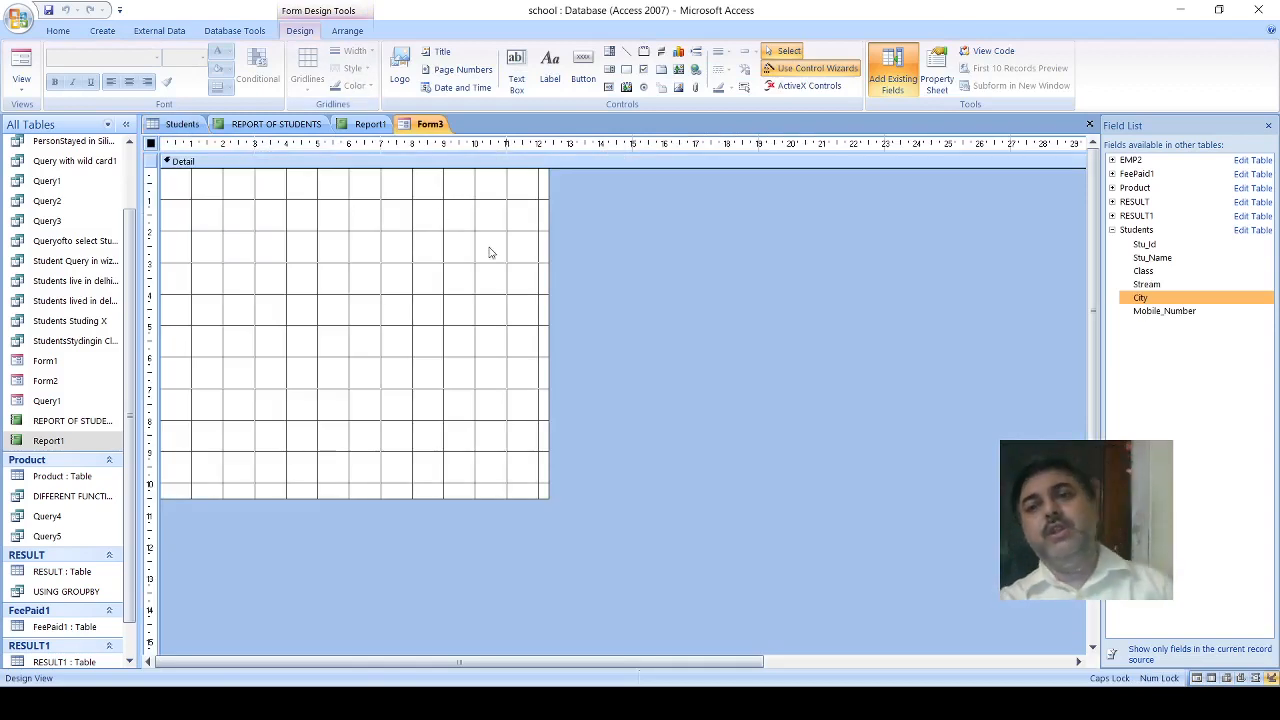
click(452, 310)
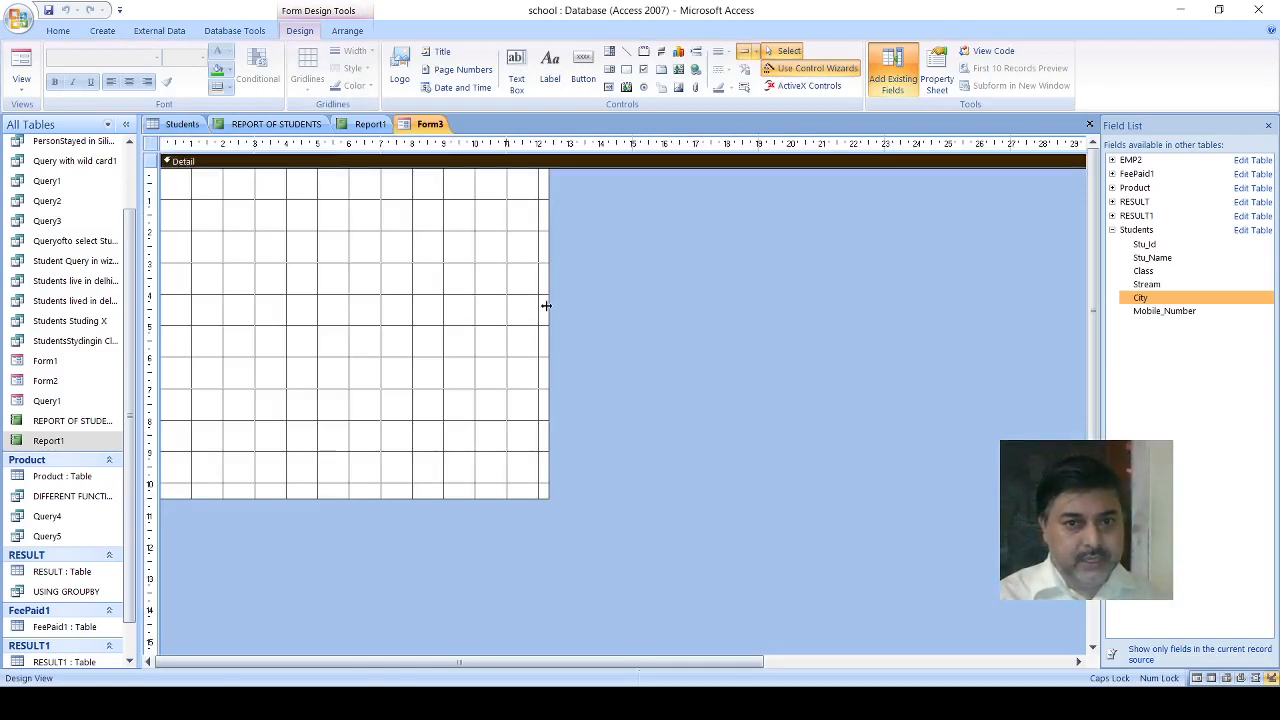
drag(549, 304, 587, 308)
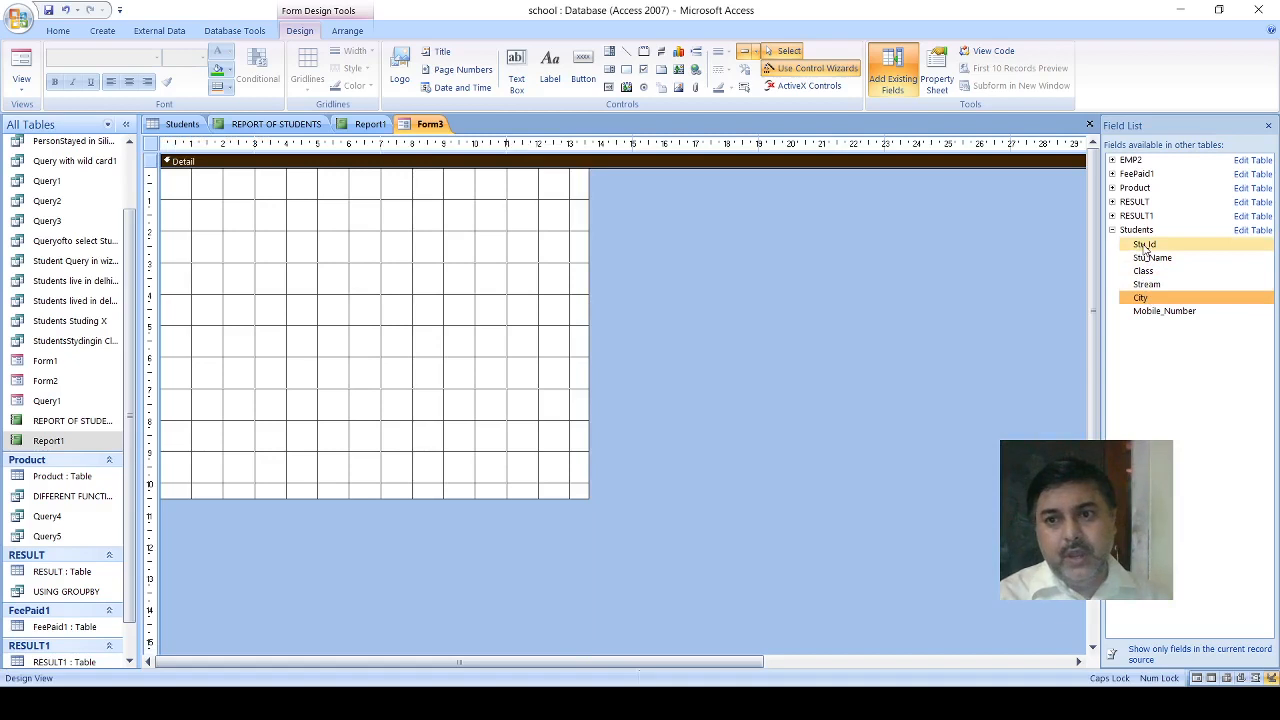
- Place the Students fields Stu_Id, Stu_Name and City one below another in the form's Detail section
drag(1146, 248, 238, 244)
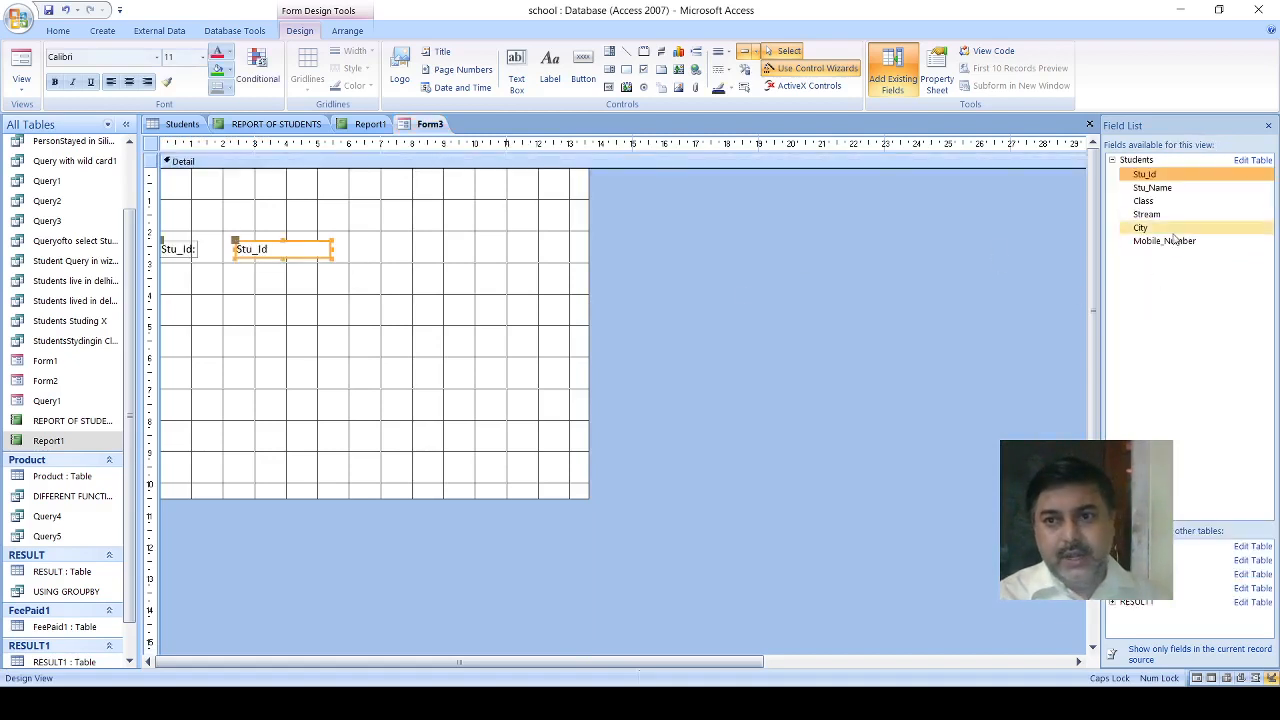
drag(1144, 190, 240, 310)
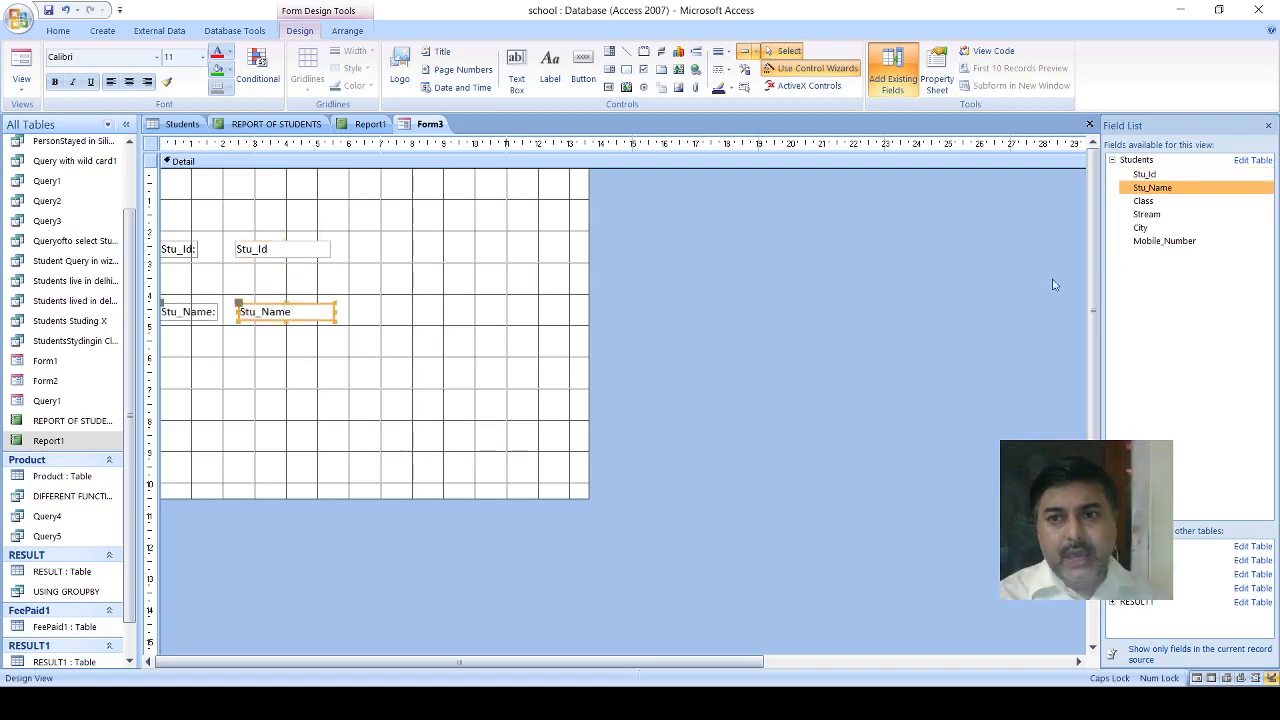
drag(1142, 229, 230, 362)
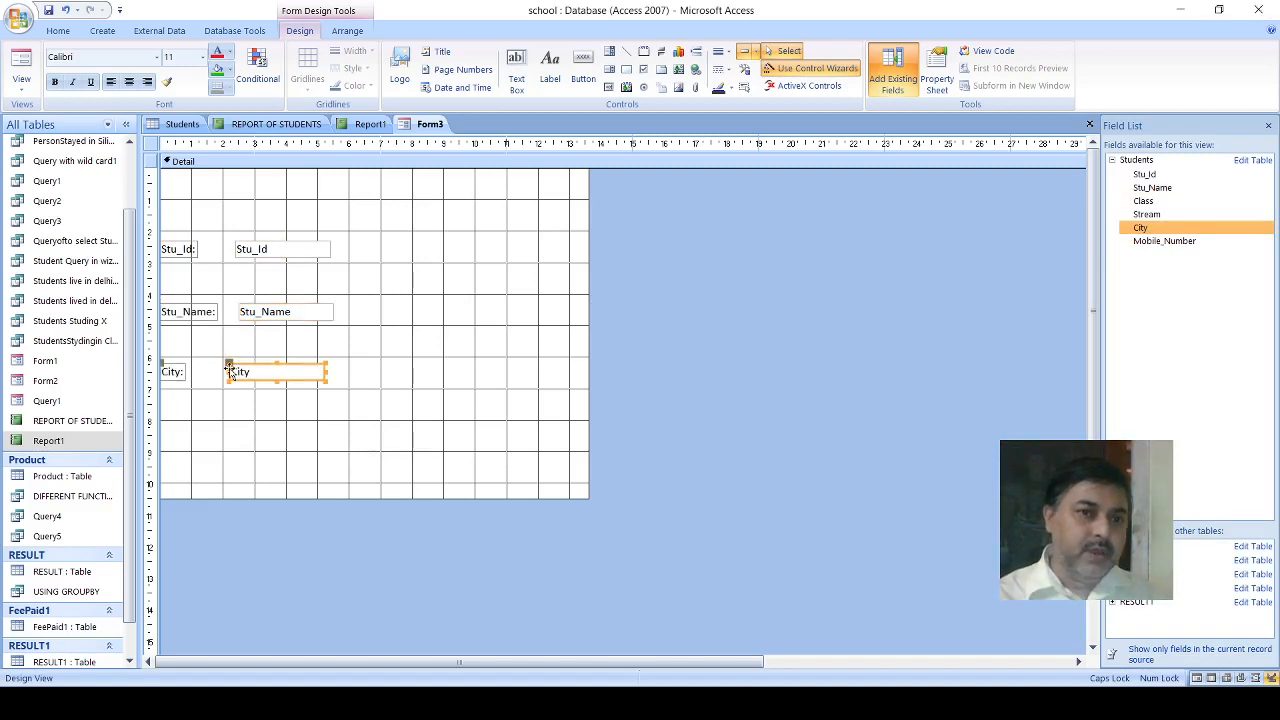
- Move the City text box right to about 3.4 cm and format it centred and bold, with red text on a yellow fill
drag(229, 366, 266, 372)
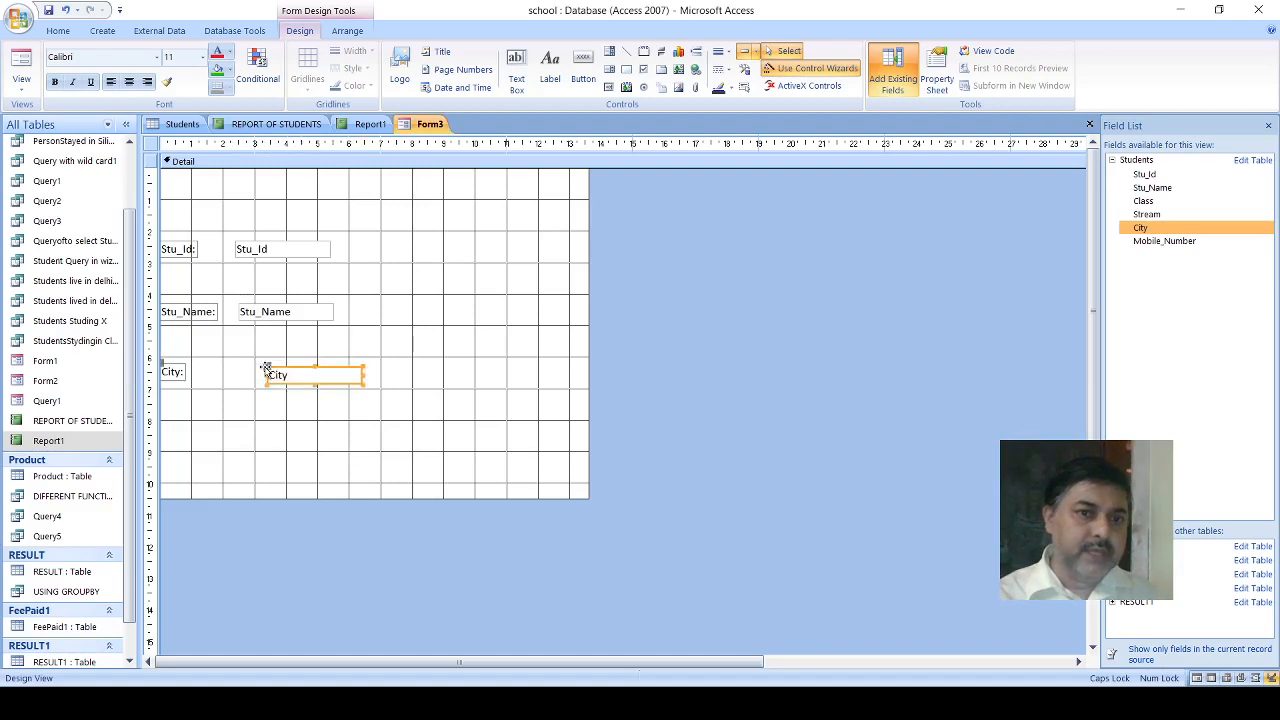
click(128, 83)
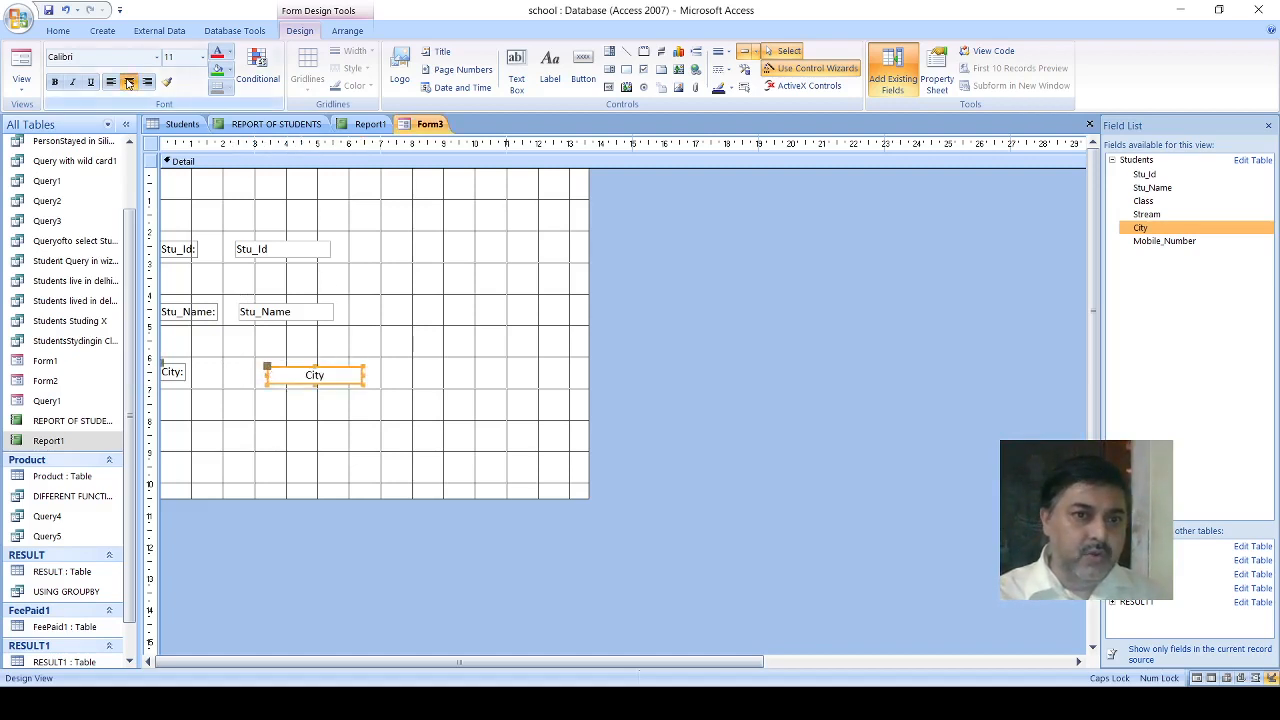
click(55, 83)
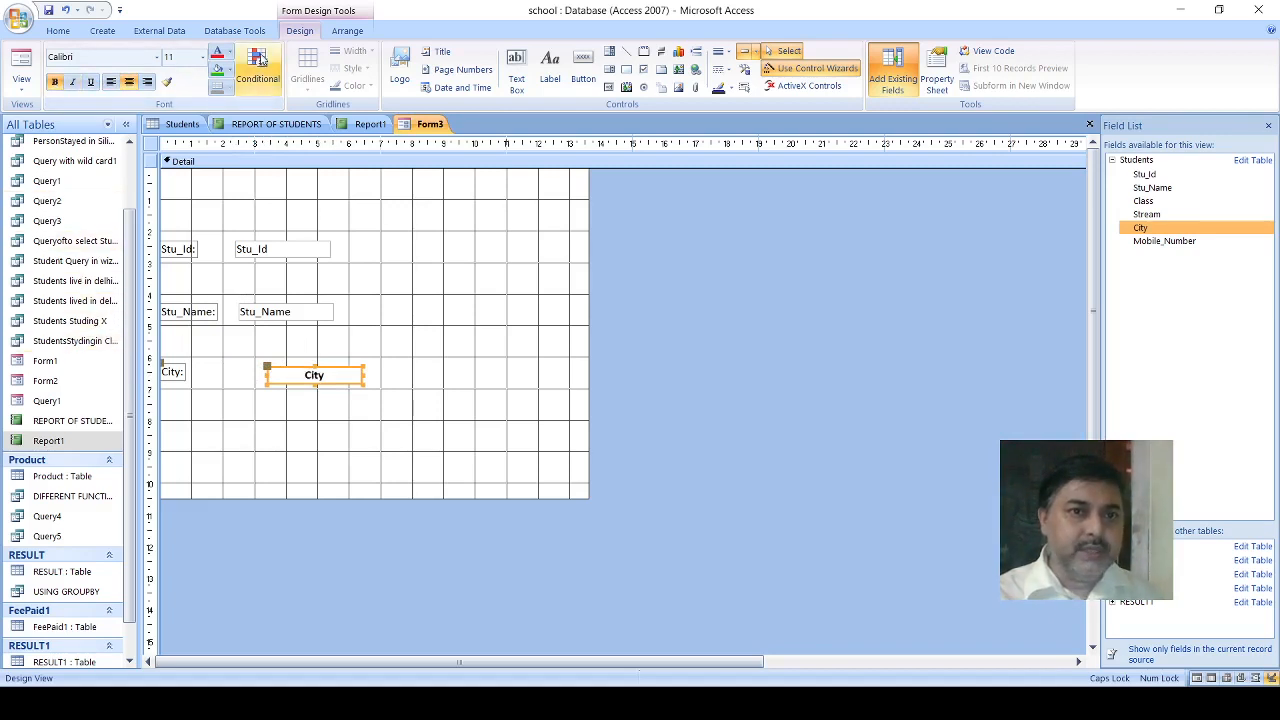
click(254, 259)
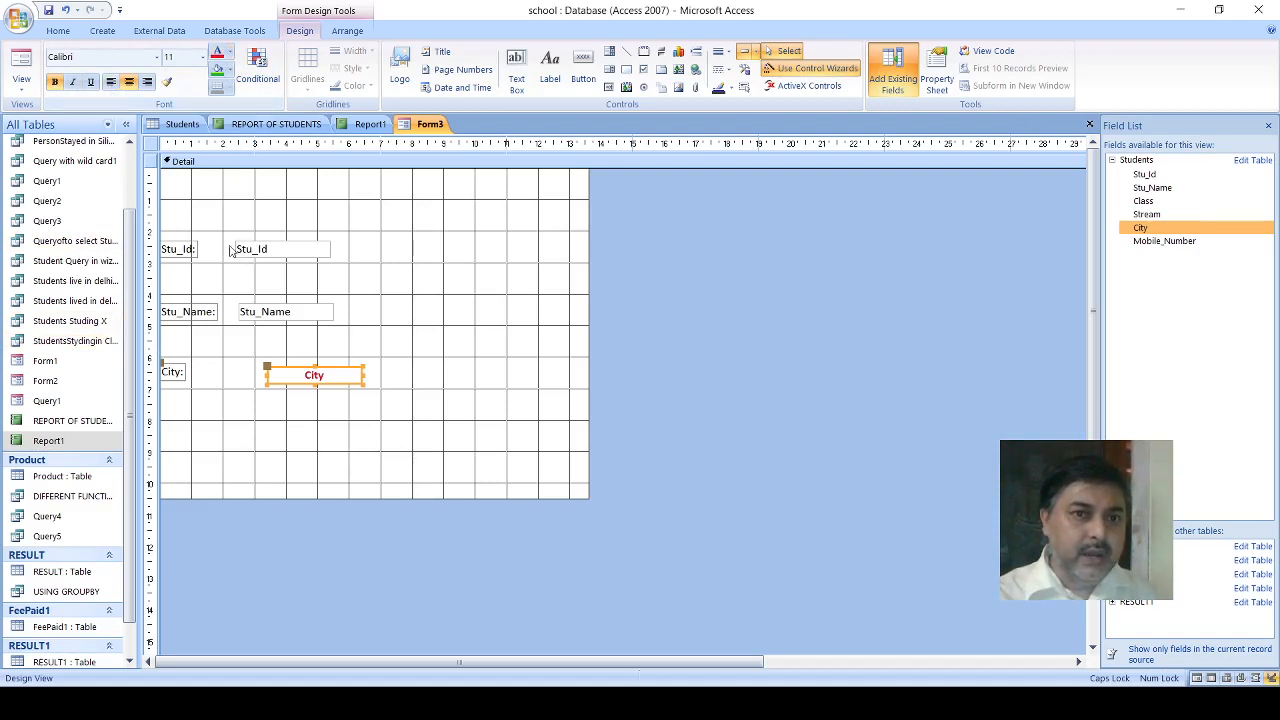
click(224, 69)
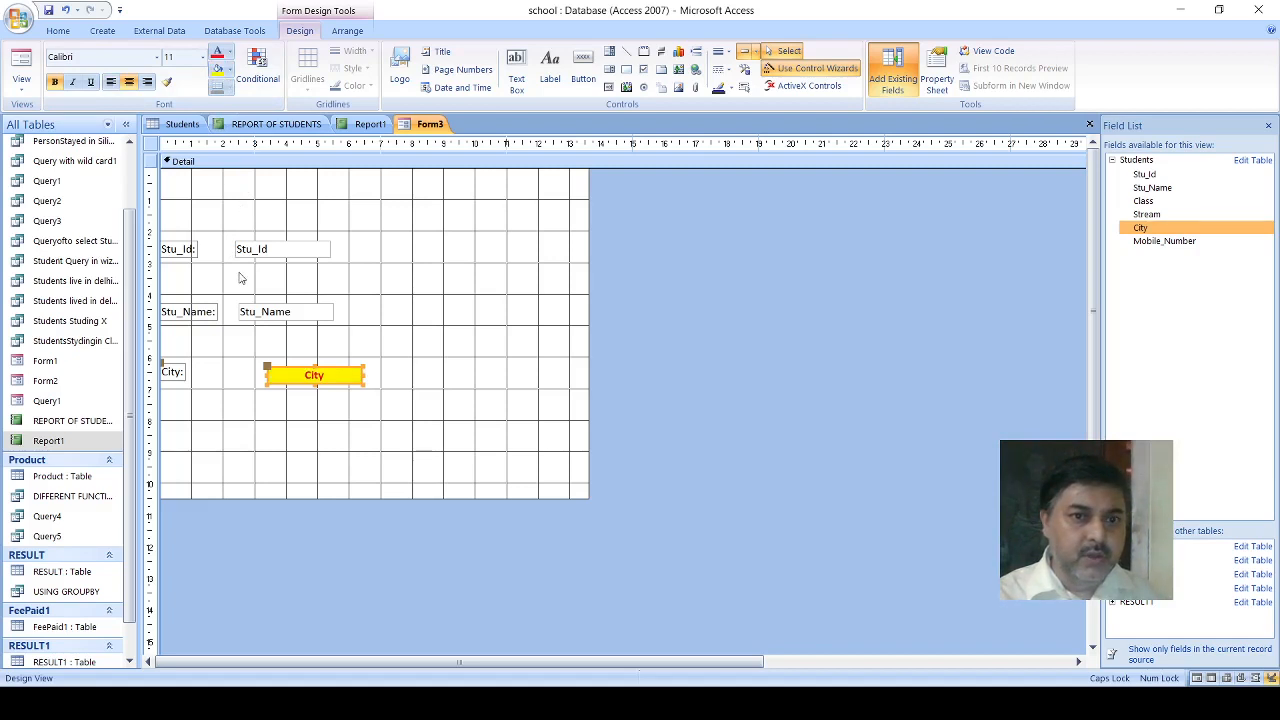
- Shift the City label slightly right, widen it to about 1.7 cm, and make it centred, bold and red on yellow
click(168, 375)
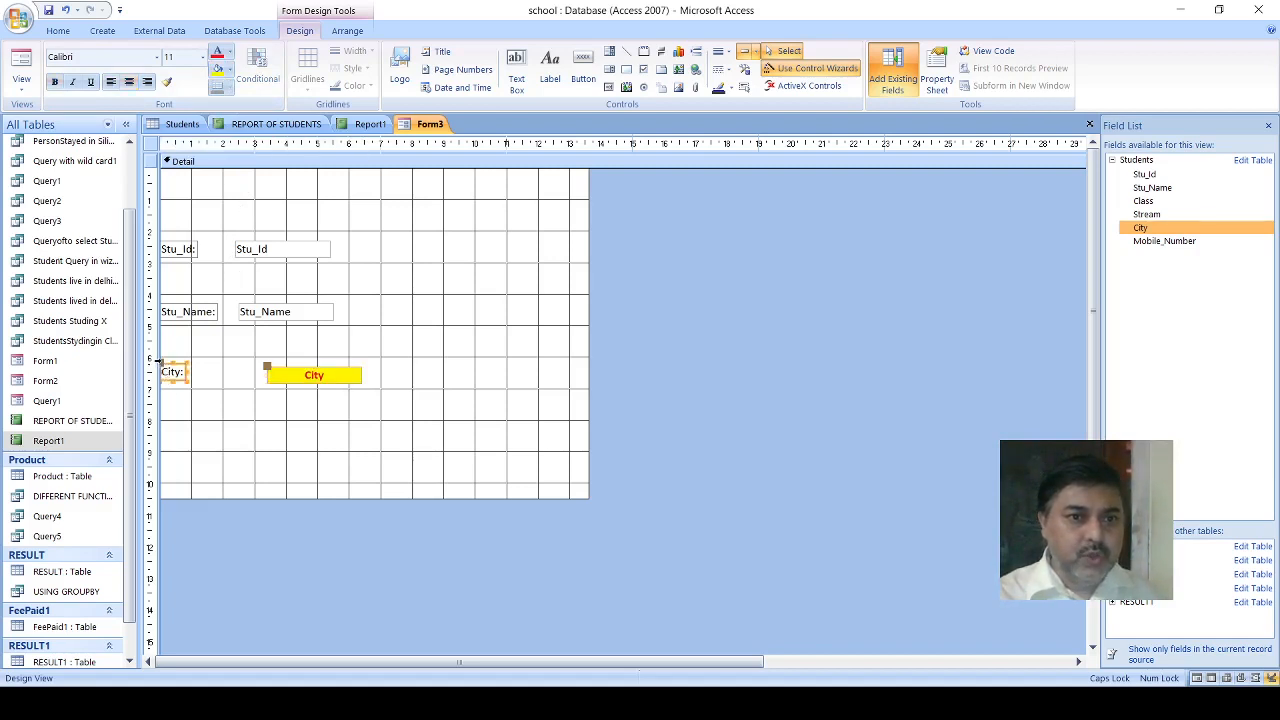
drag(163, 365, 175, 366)
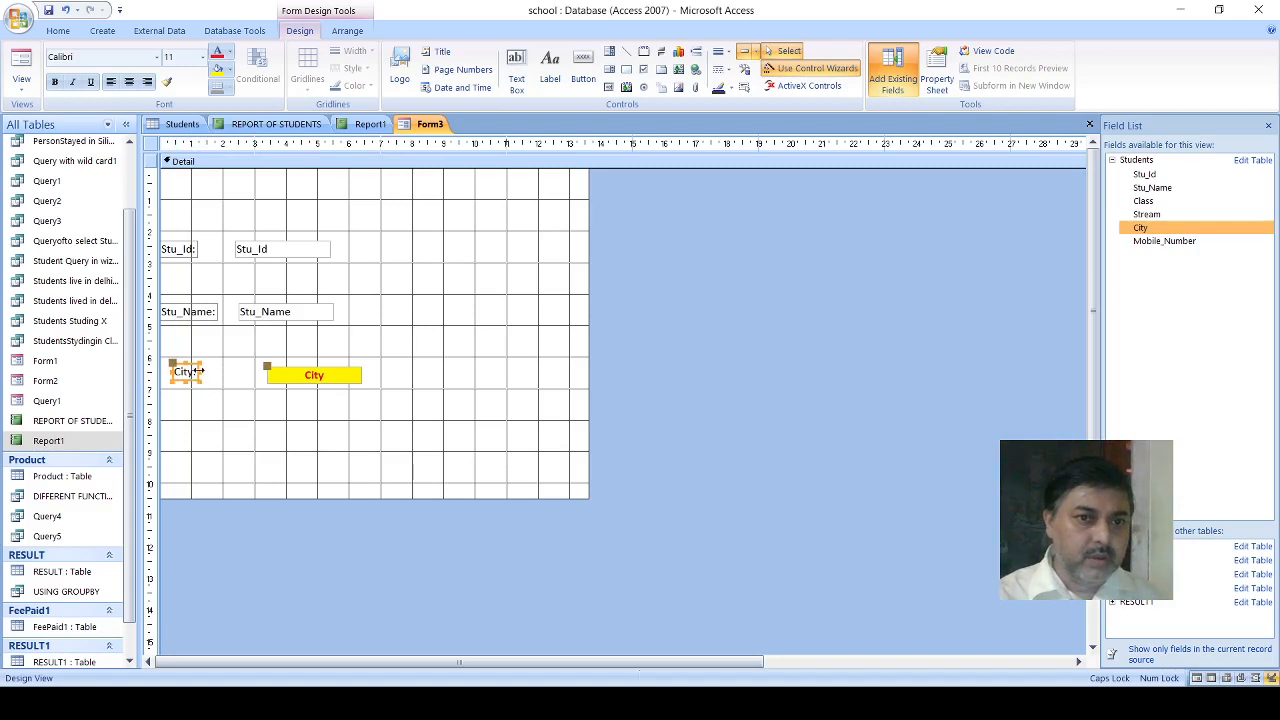
drag(199, 371, 226, 371)
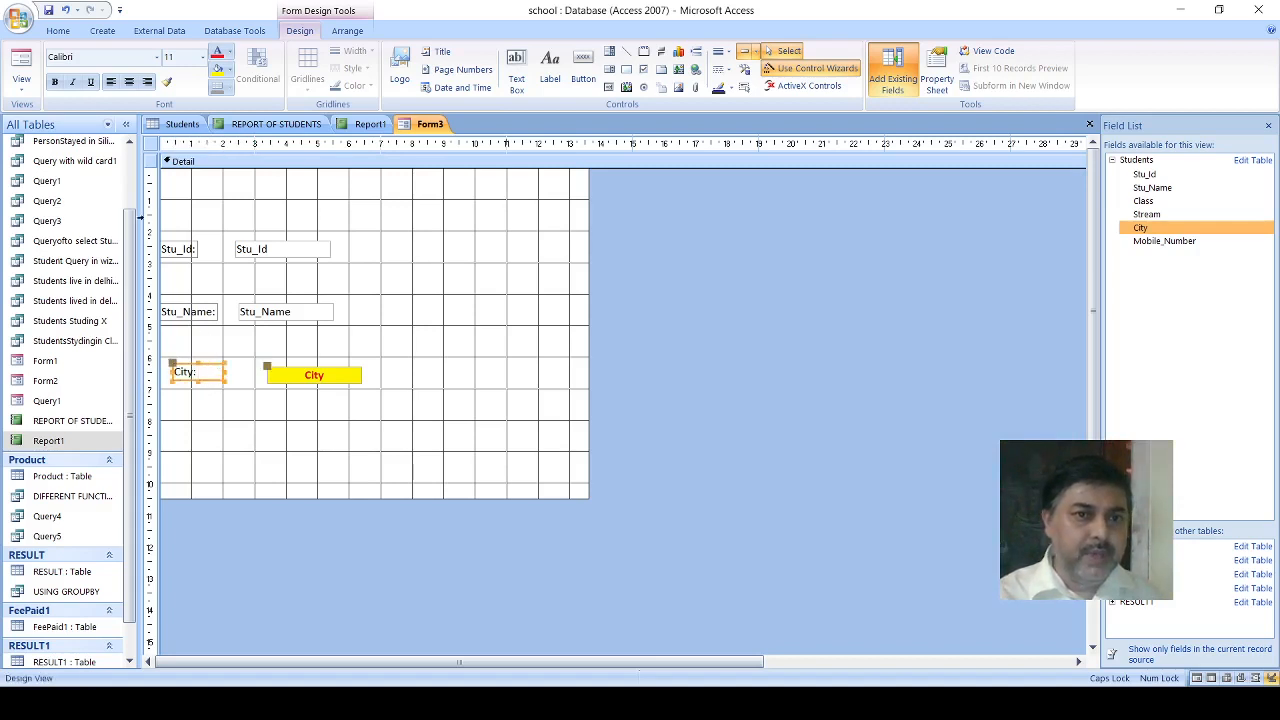
click(128, 82)
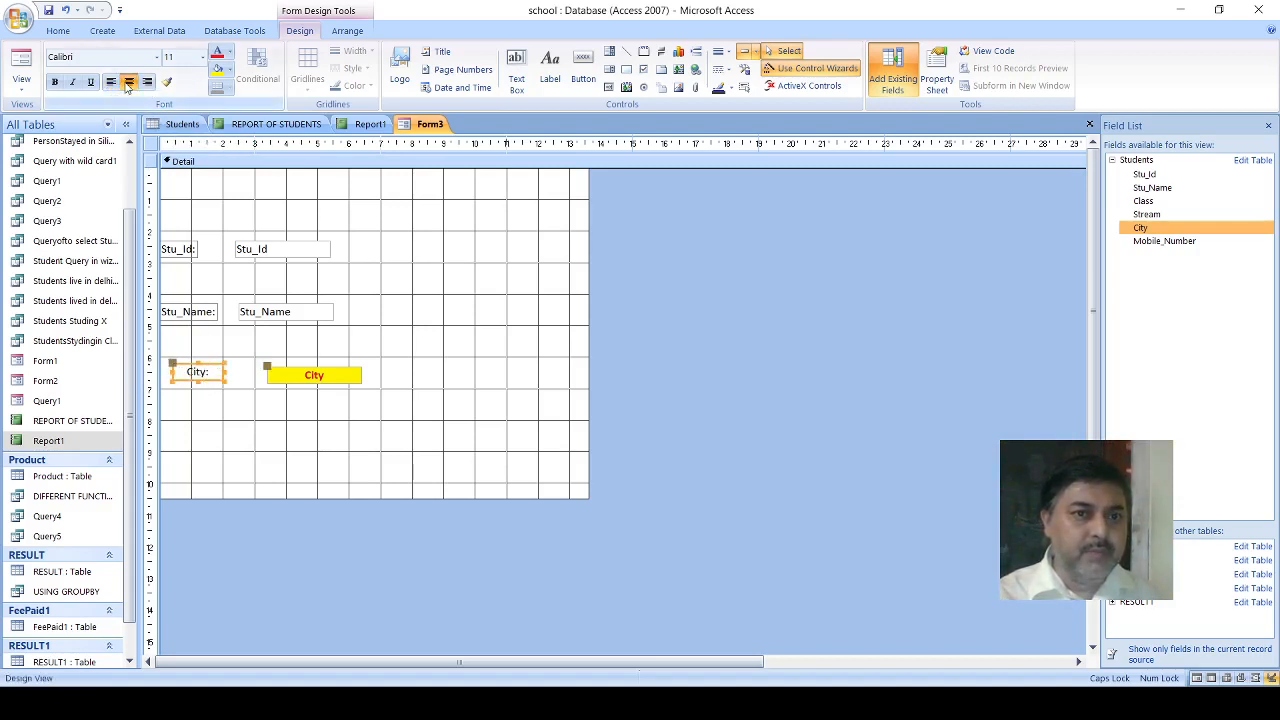
click(55, 82)
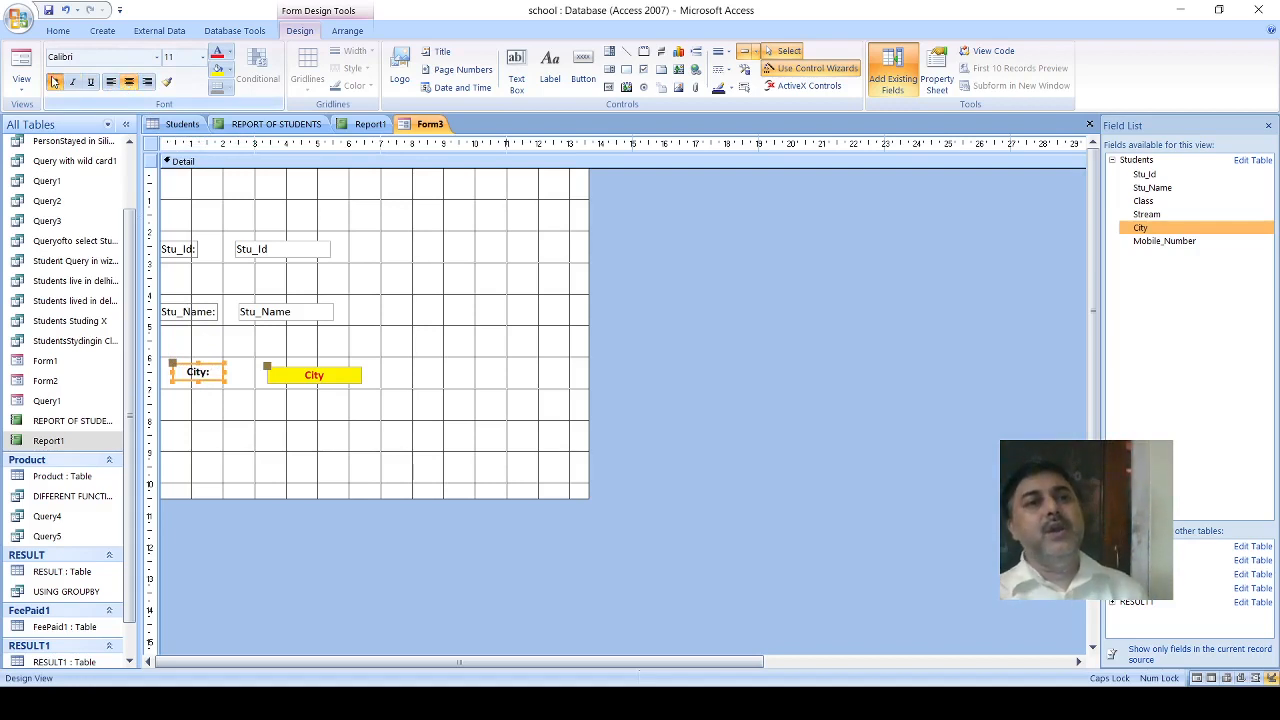
click(216, 54)
click(214, 71)
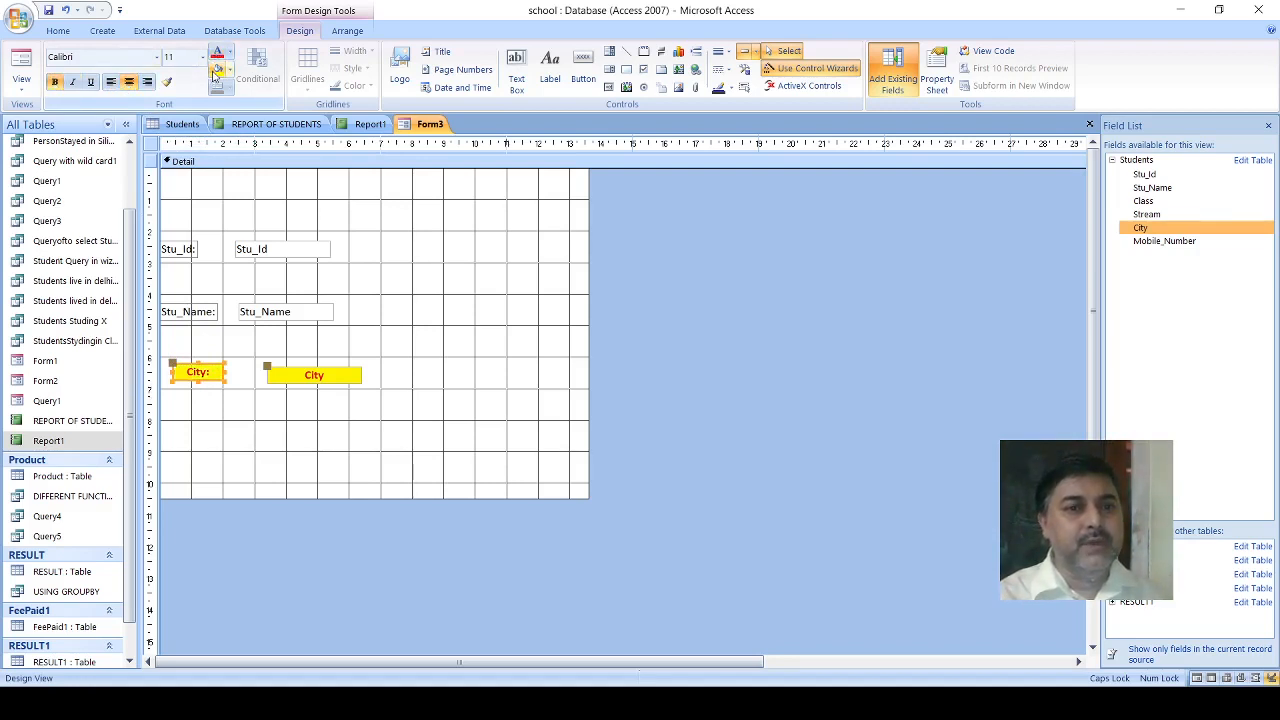
- Move the Stu_Name text box into line above the City text box and format it centred, bold and red on yellow
click(280, 314)
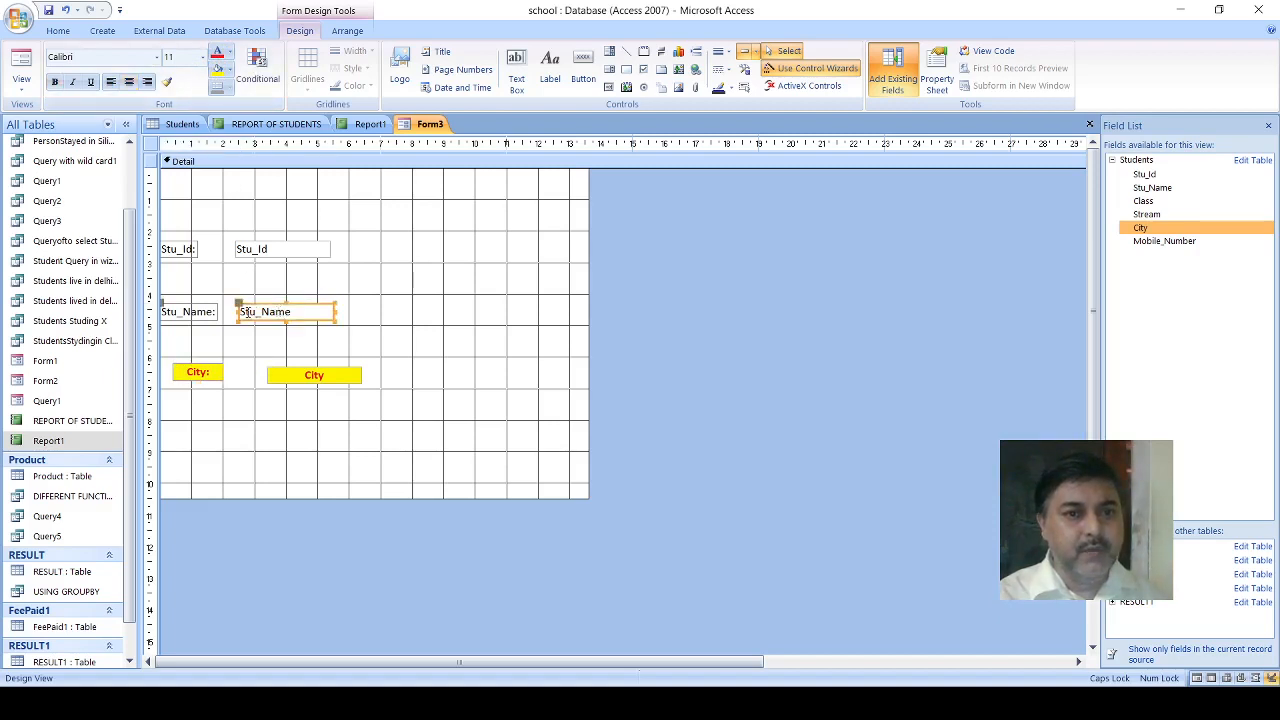
drag(240, 305, 268, 312)
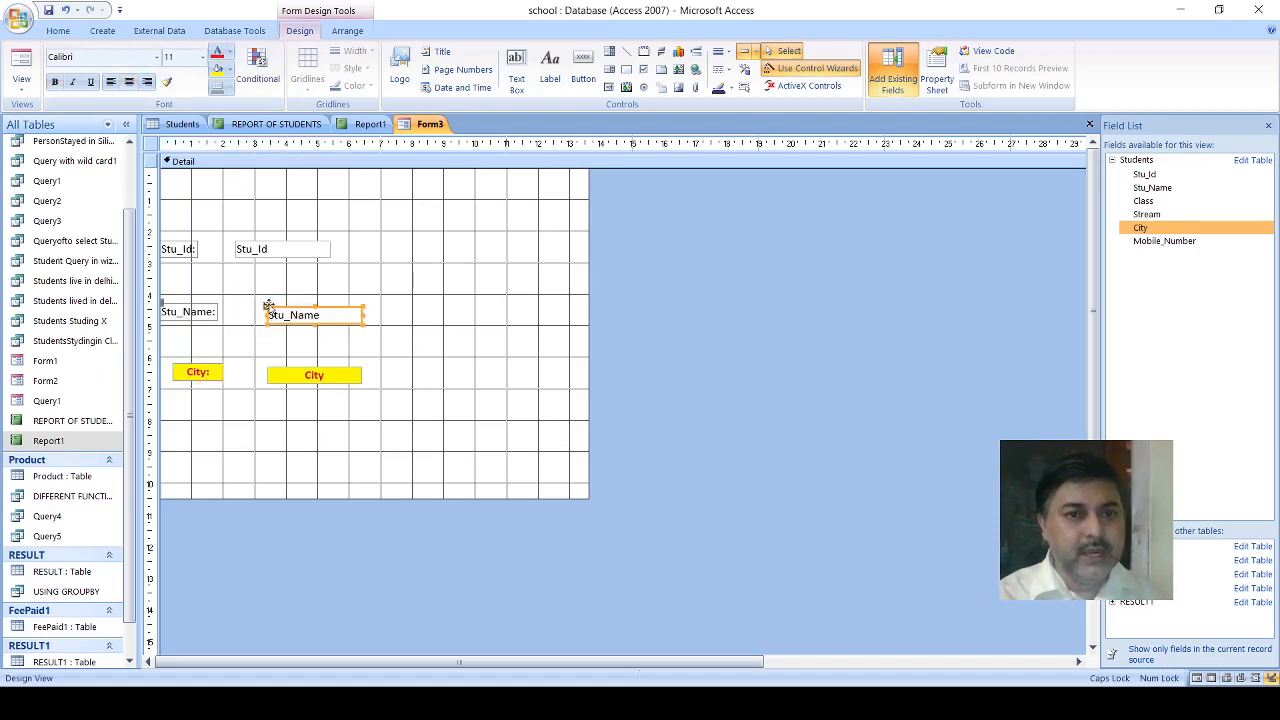
click(129, 83)
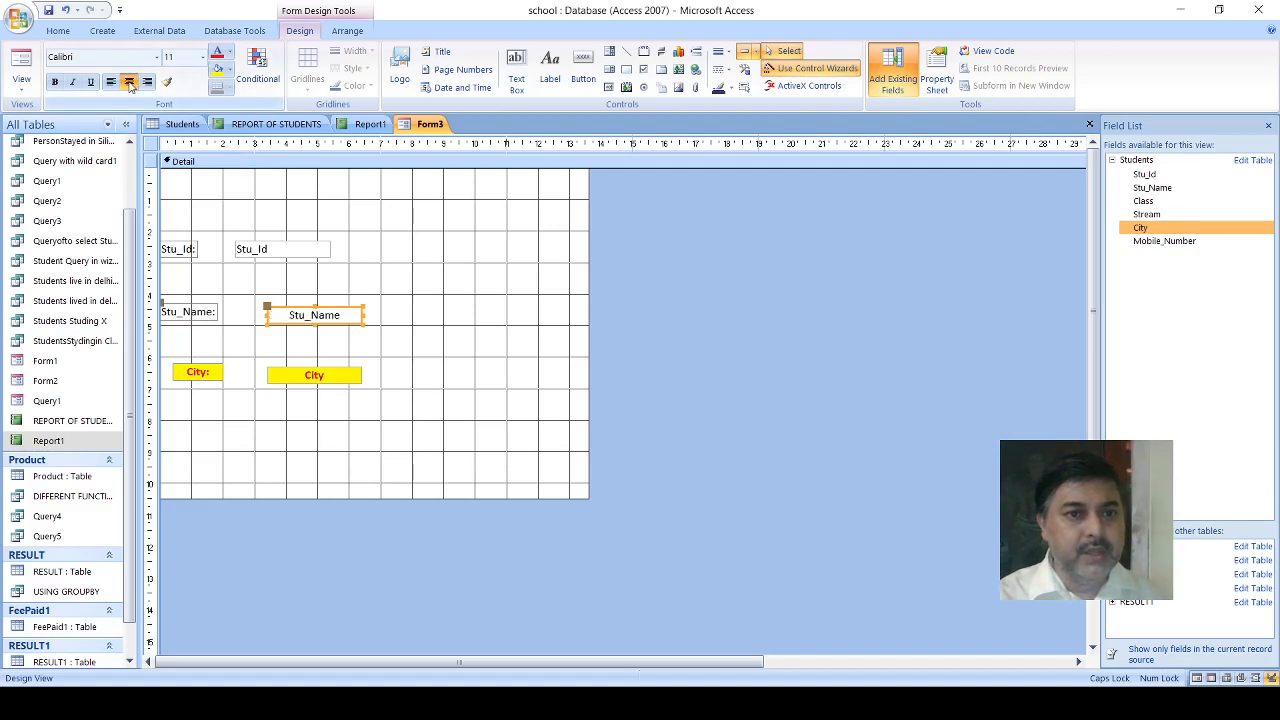
click(55, 82)
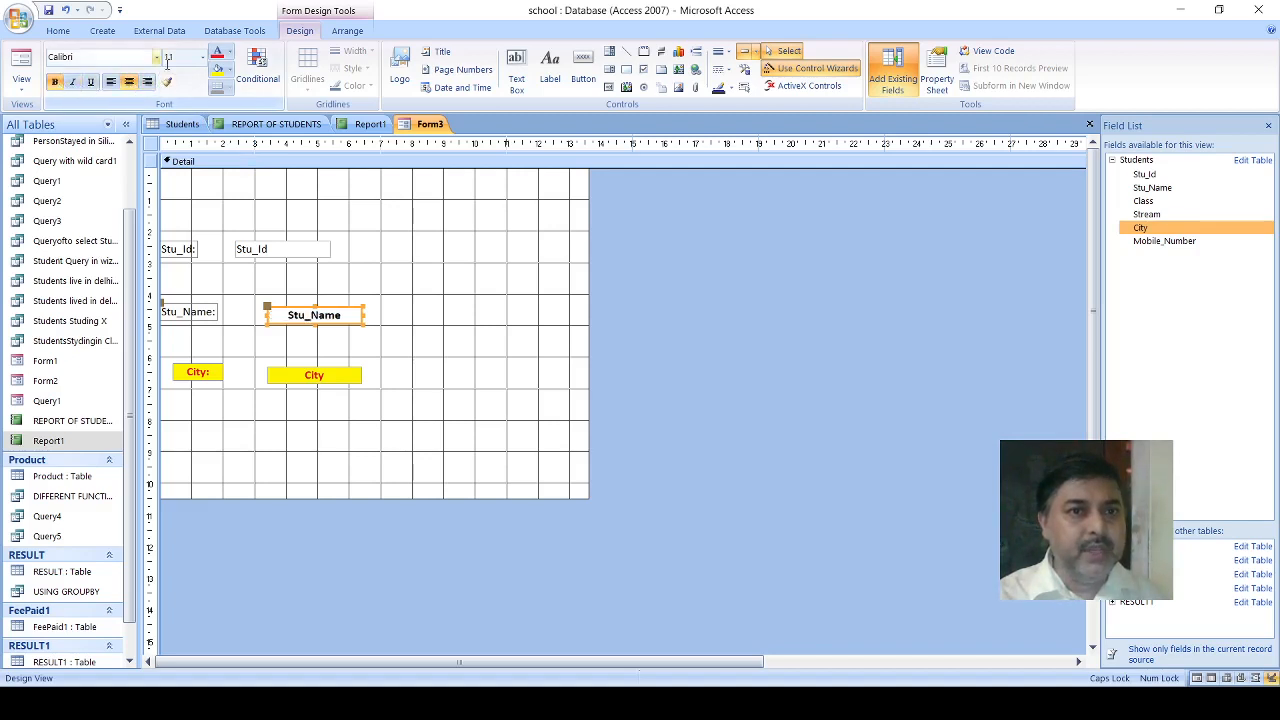
click(217, 68)
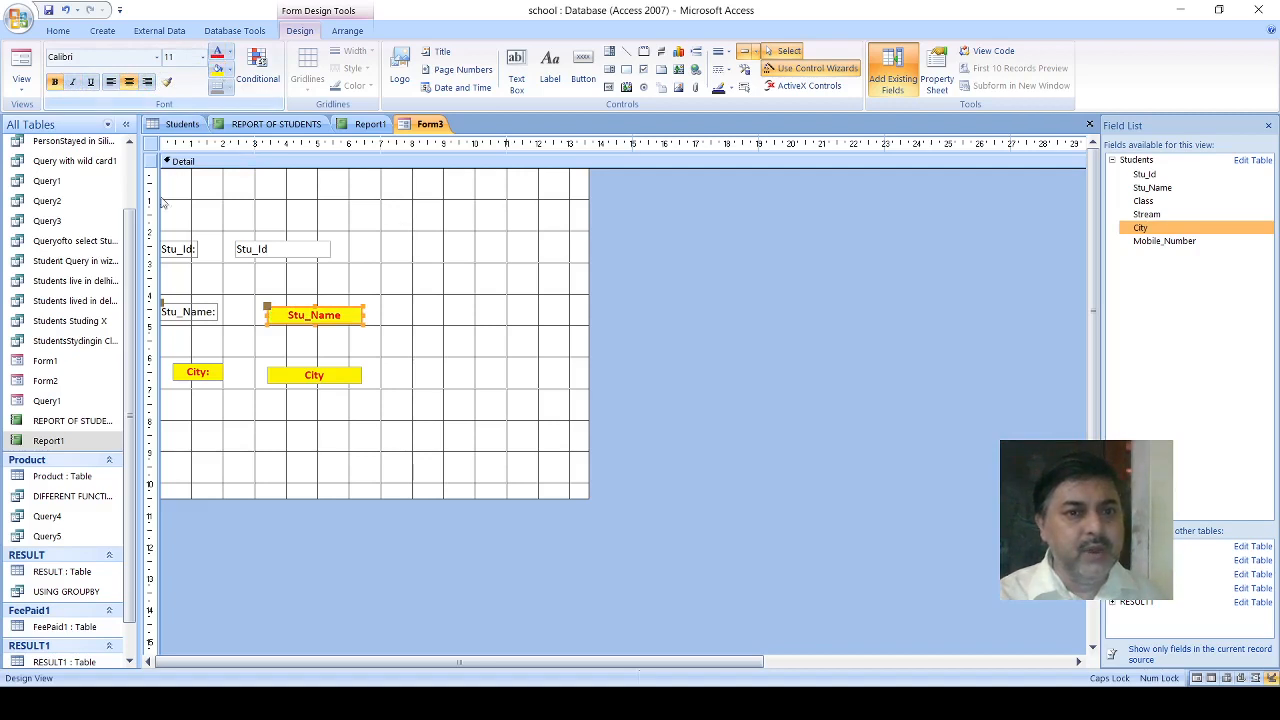
- Shift the Stu_Name label slightly right, widen it to about 2 cm, and make it centred, bold and red on yellow
click(169, 311)
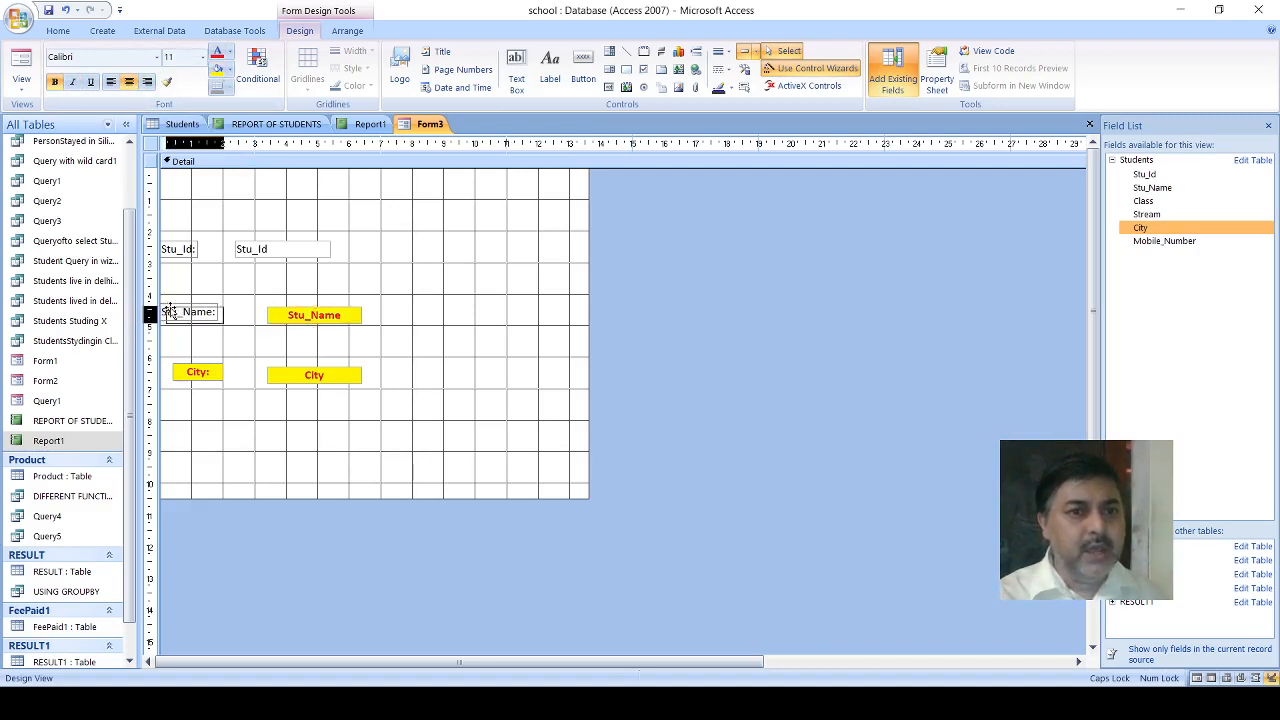
drag(170, 311, 174, 308)
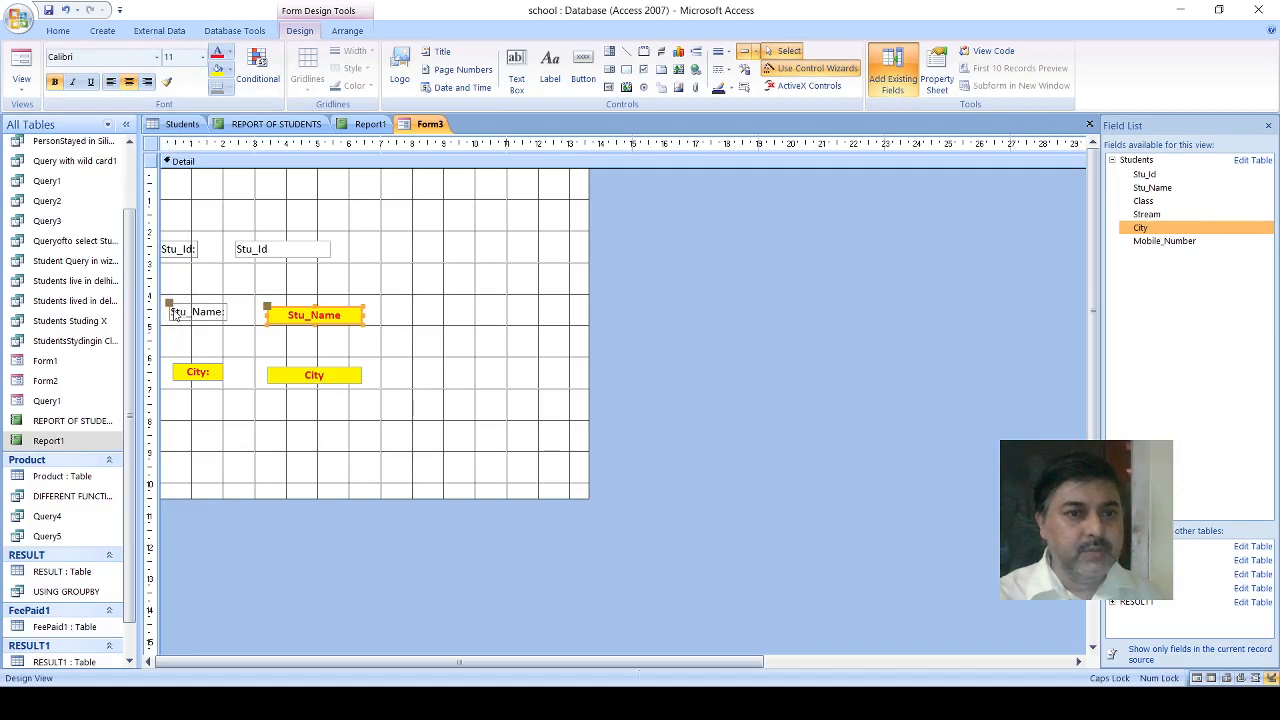
drag(174, 313, 179, 316)
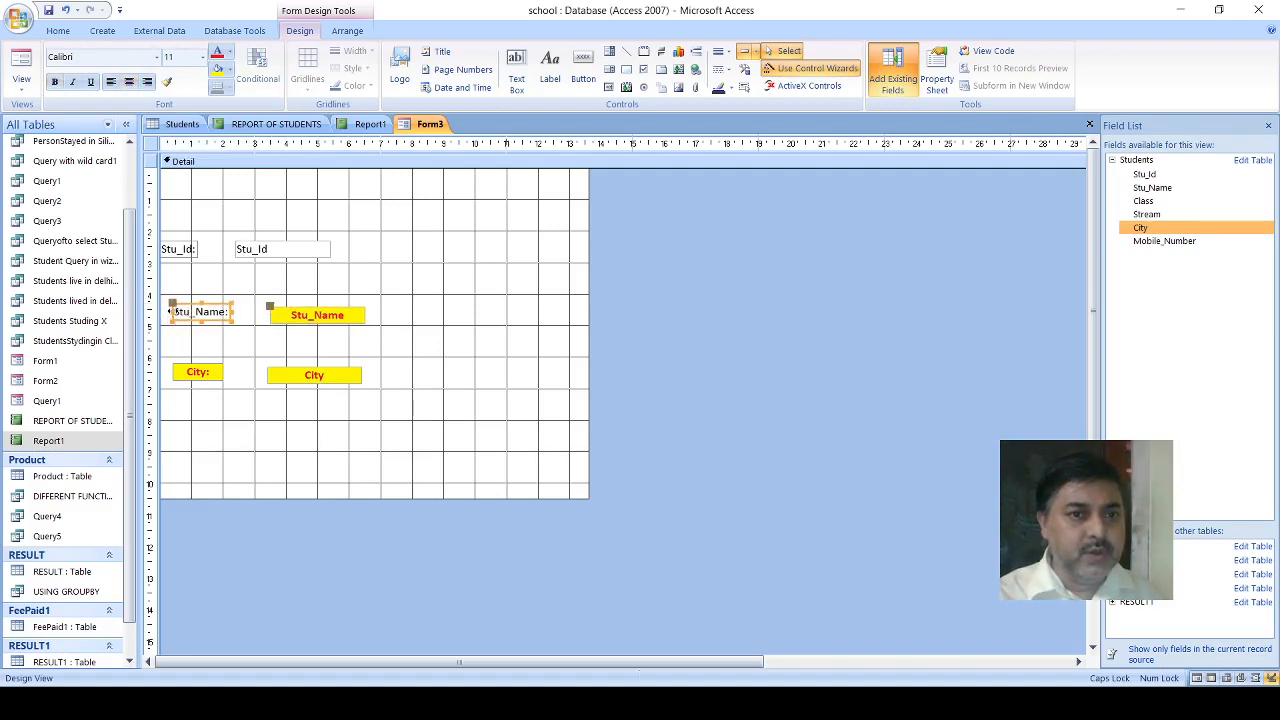
click(171, 311)
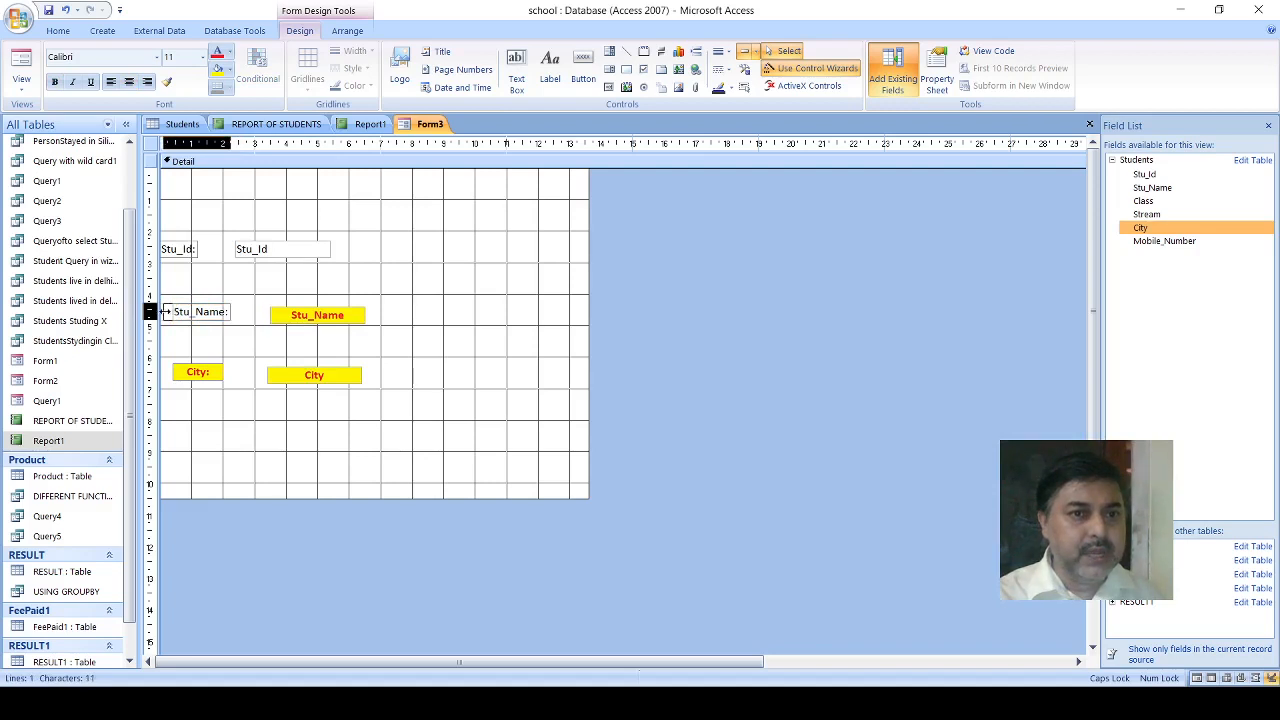
click(169, 312)
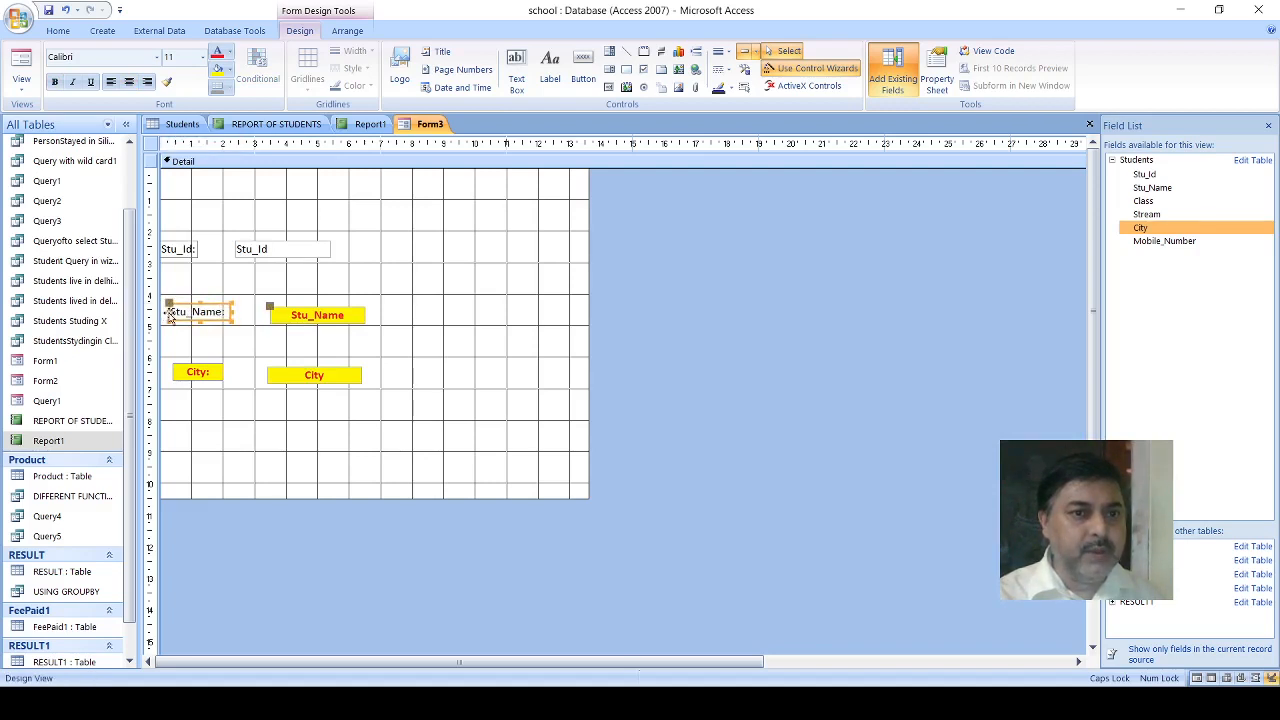
click(128, 81)
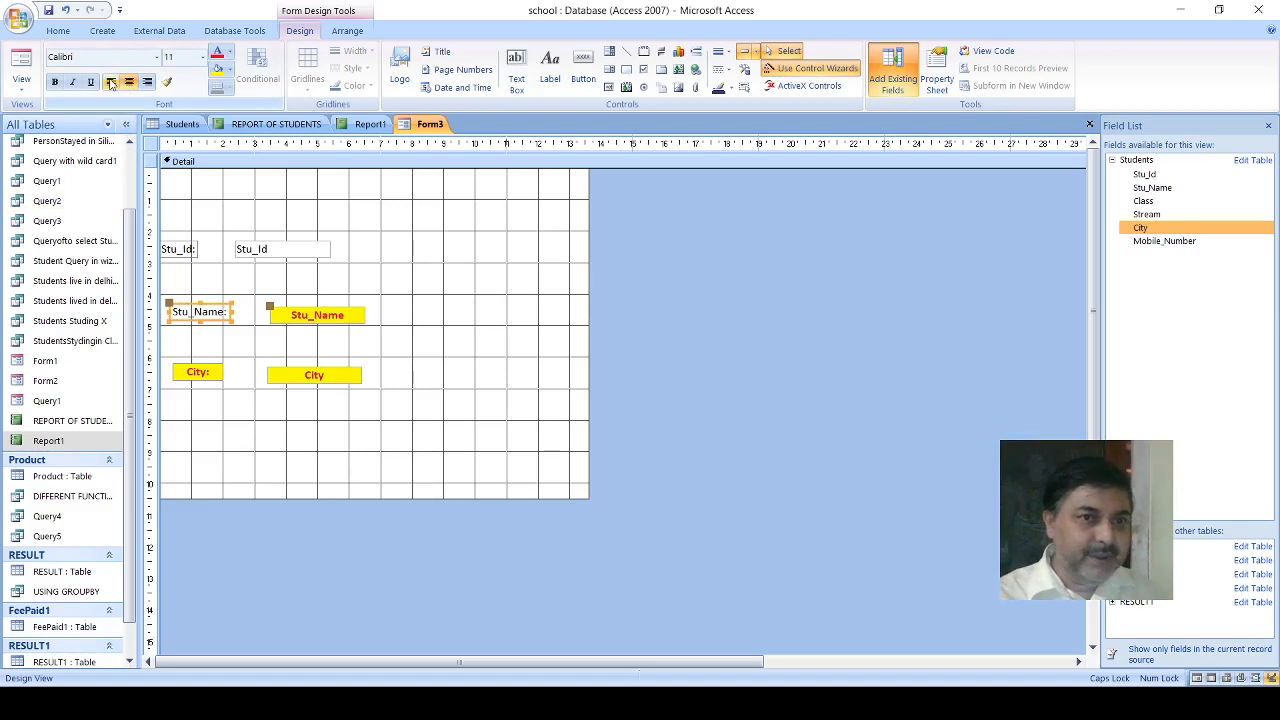
click(55, 83)
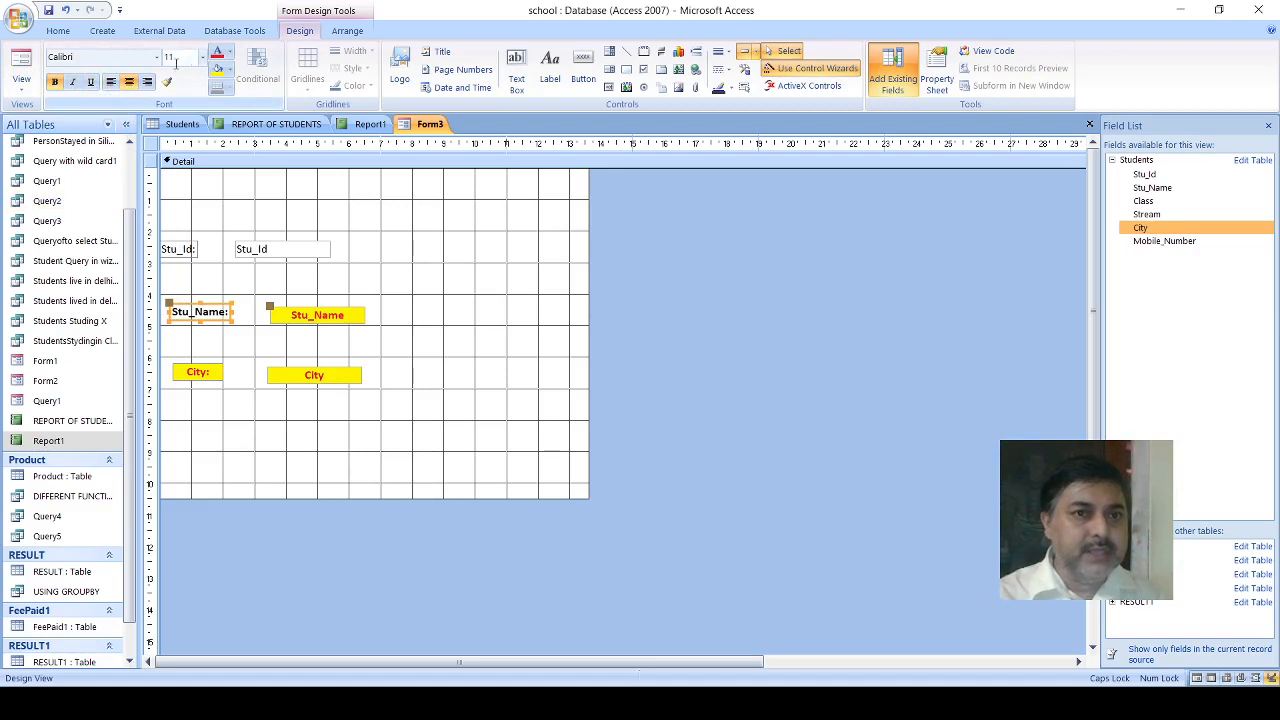
click(216, 55)
click(216, 70)
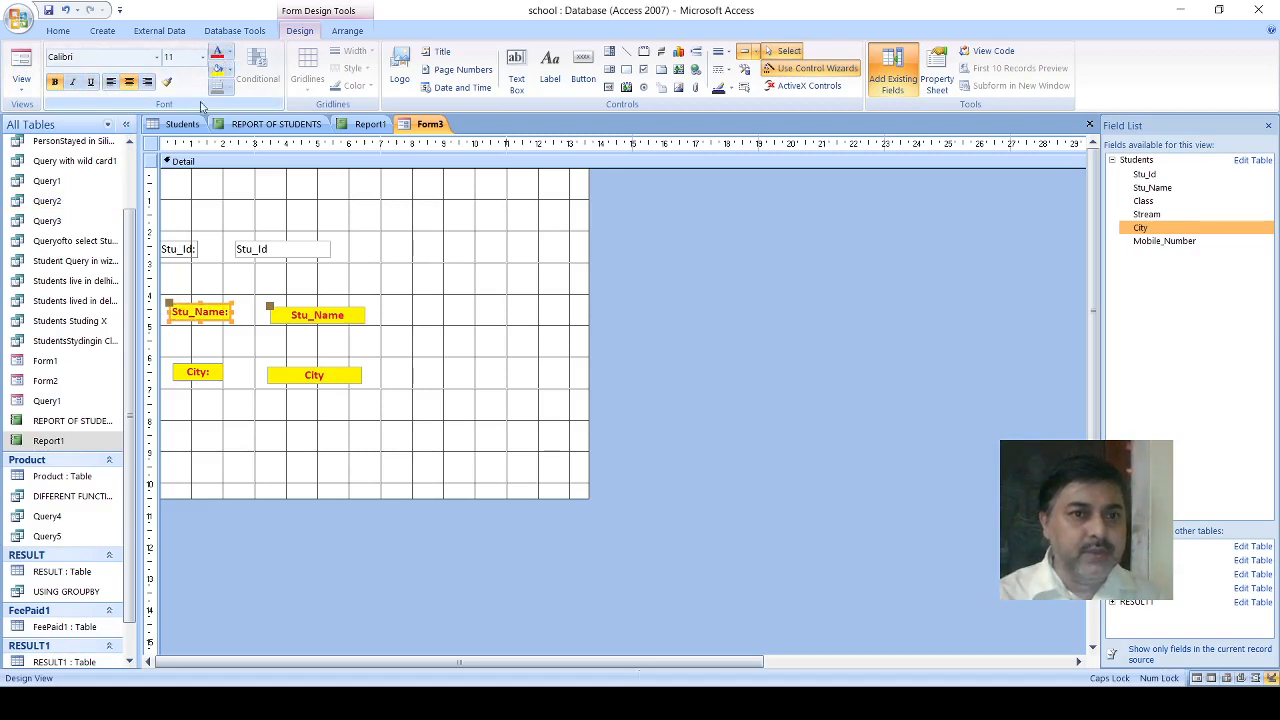
- Format the Stu_Id text box as centred and bold, with red text on a yellow fill
click(236, 248)
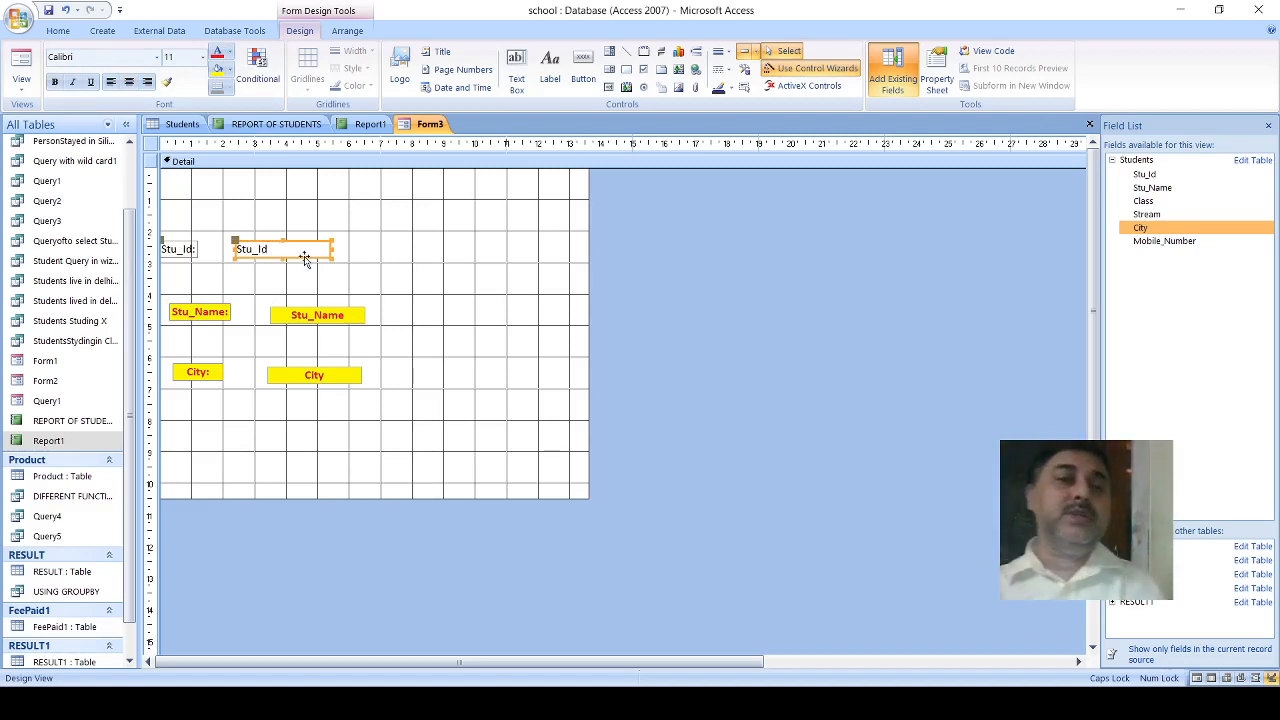
click(128, 82)
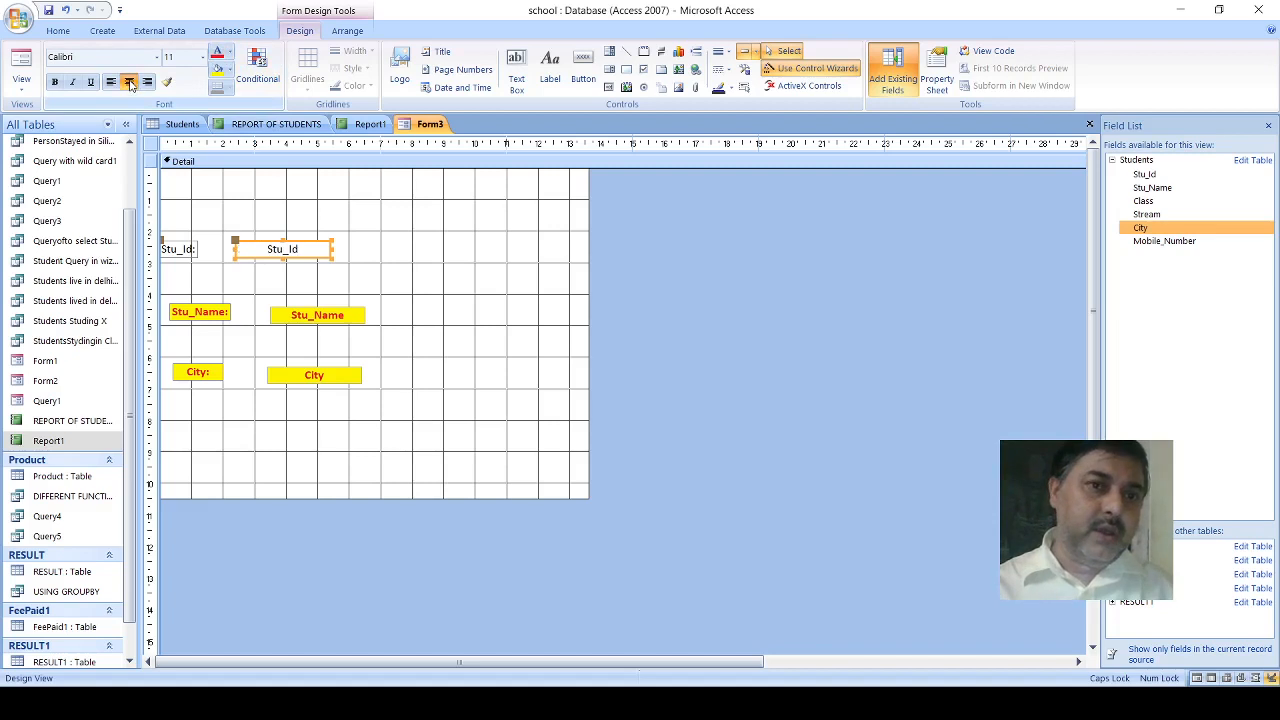
click(55, 82)
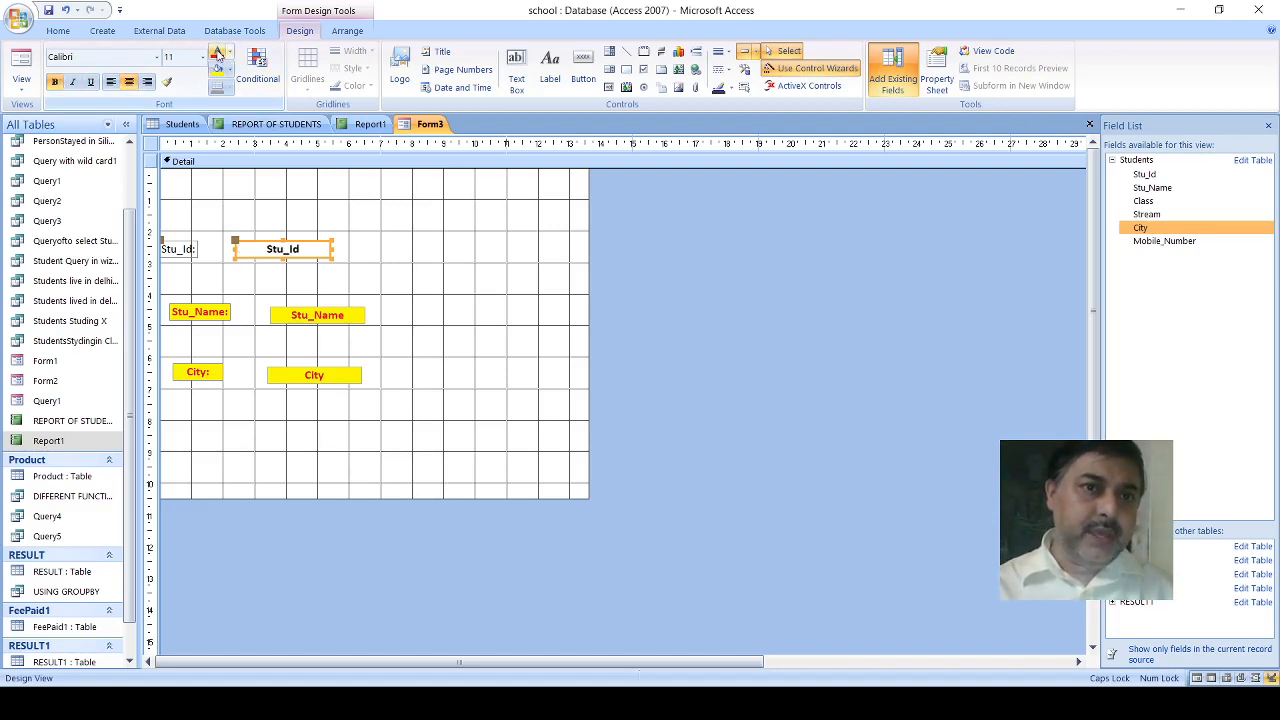
click(216, 69)
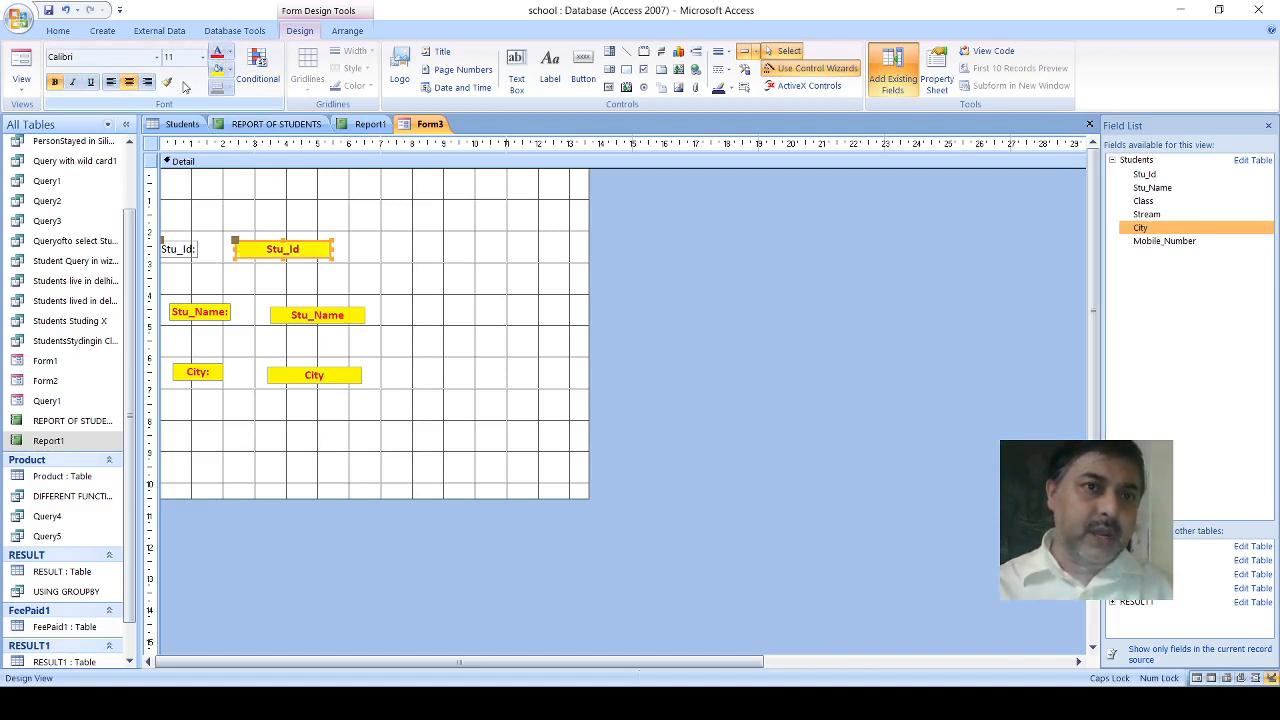
- Shift the Stu_Id label slightly right, widen it to about 1.8 cm, and make it bold and red on yellow
click(180, 249)
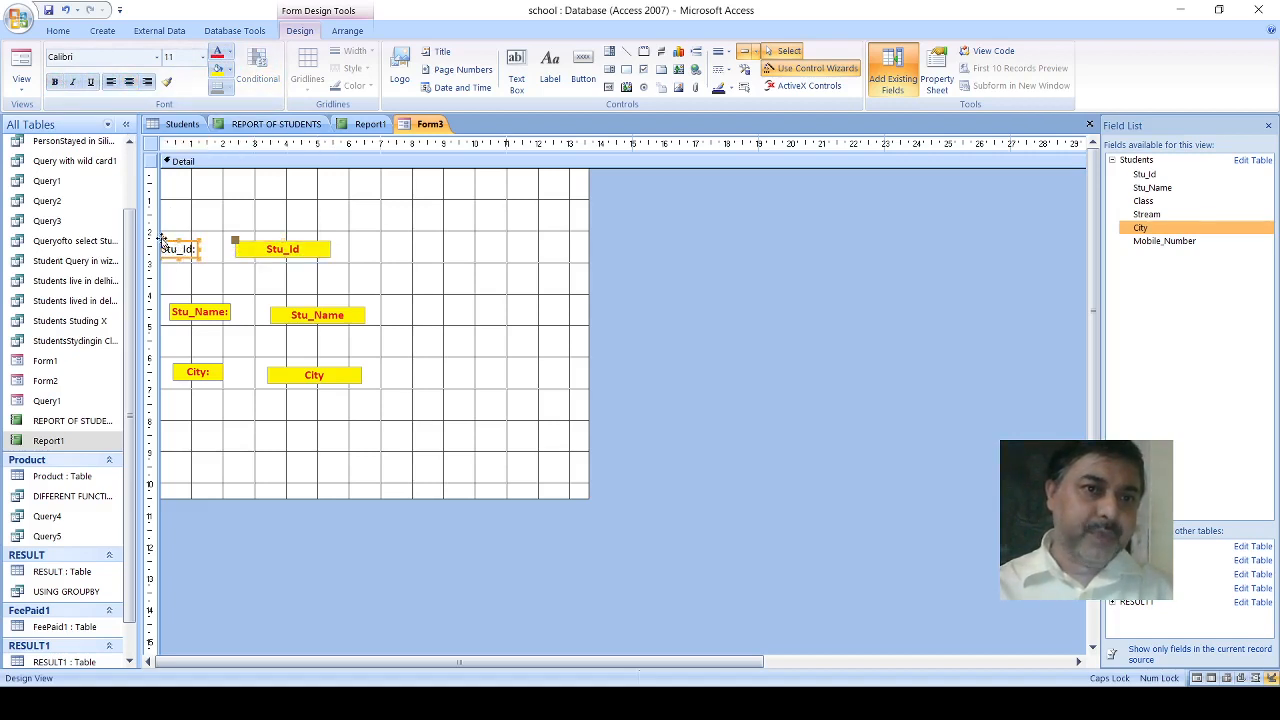
drag(163, 242, 226, 249)
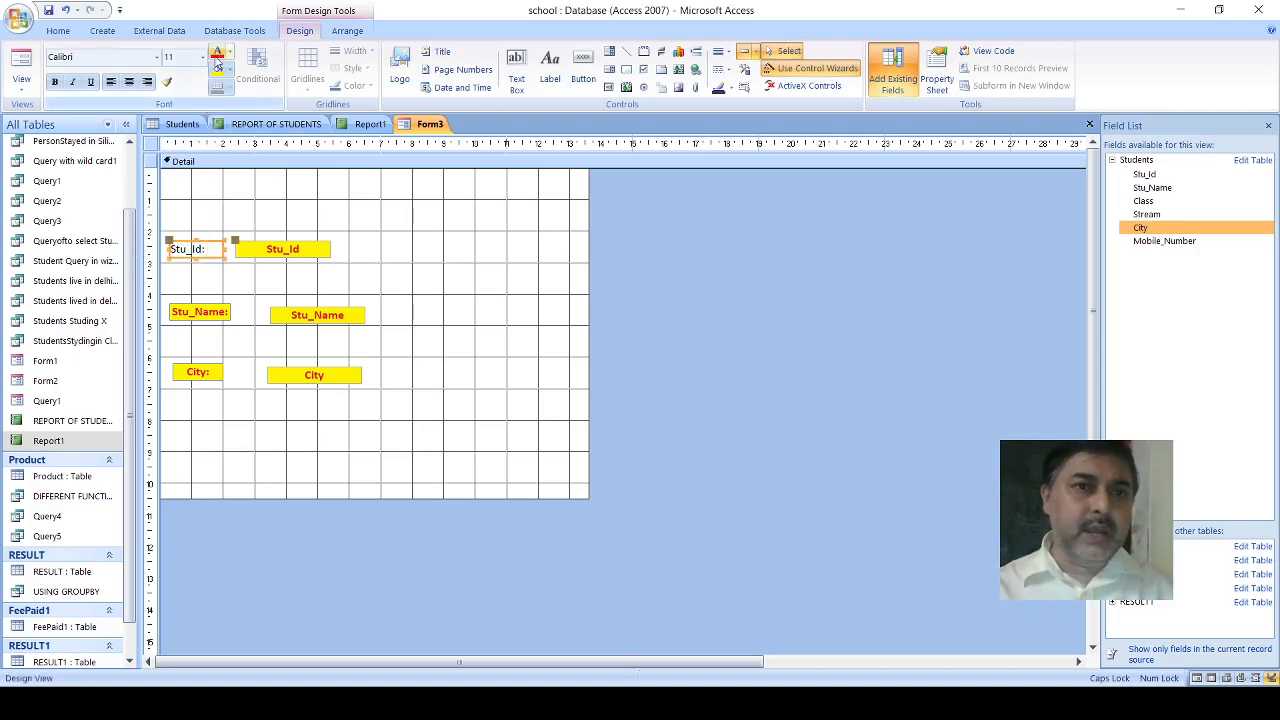
click(55, 82)
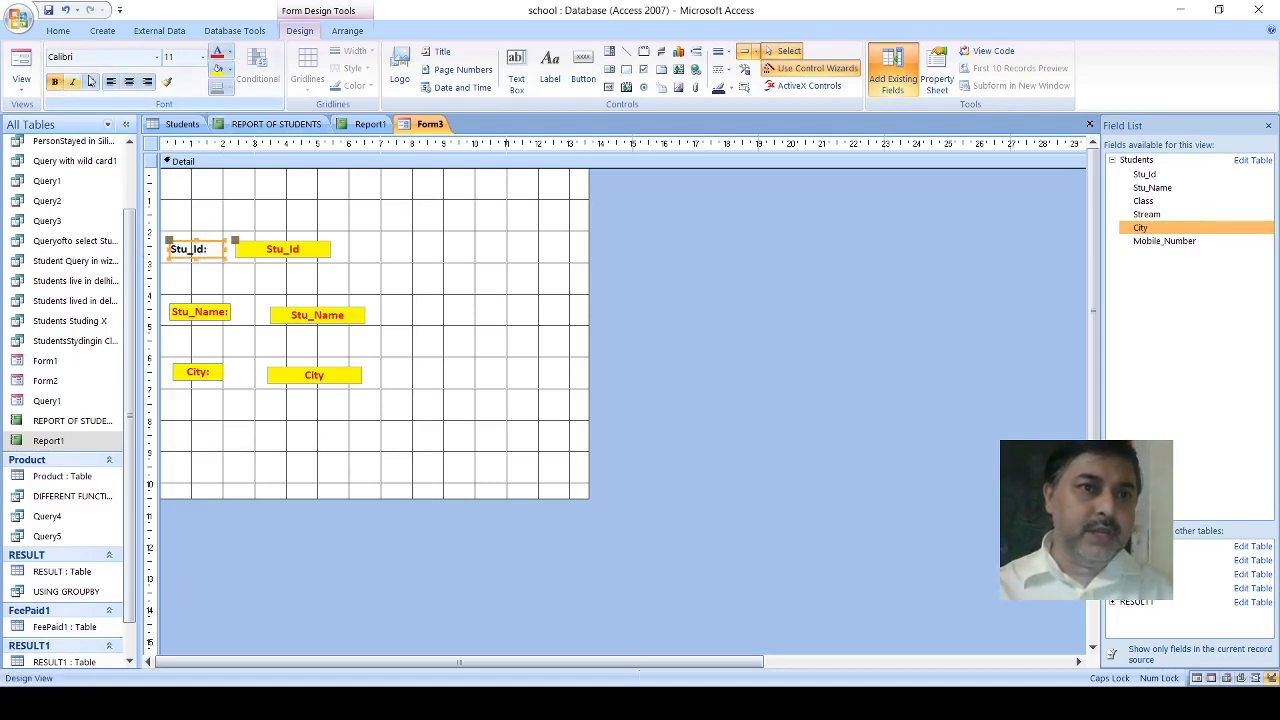
click(217, 54)
click(218, 71)
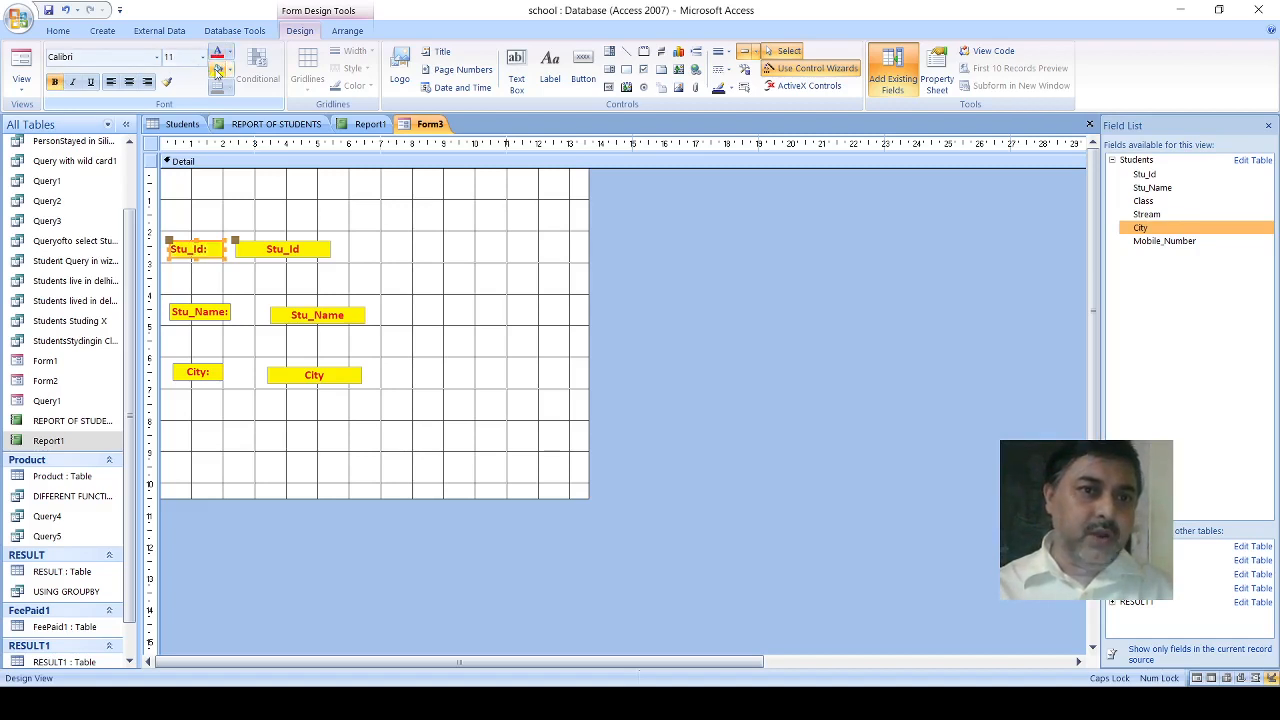
- Add a label about 5.6 by 1.4 cm above the Stu_Id field, reading STUDENTS DETAILS
click(549, 66)
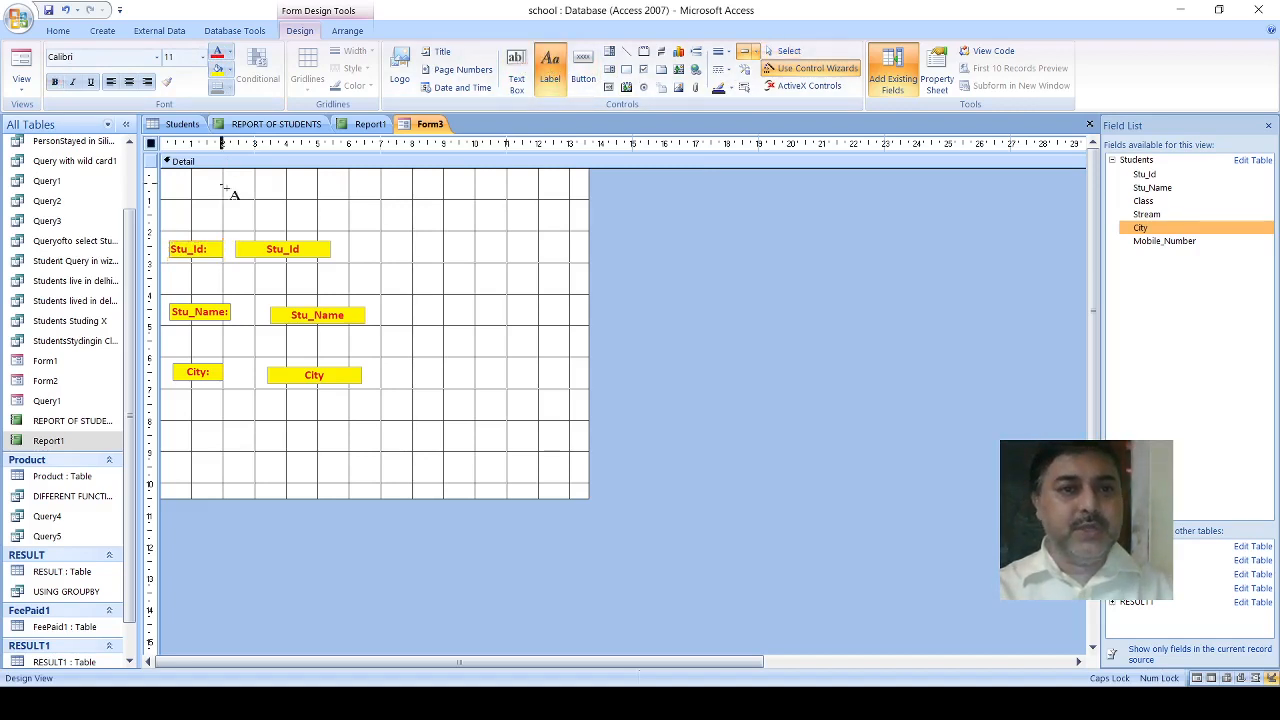
drag(222, 185, 400, 229)
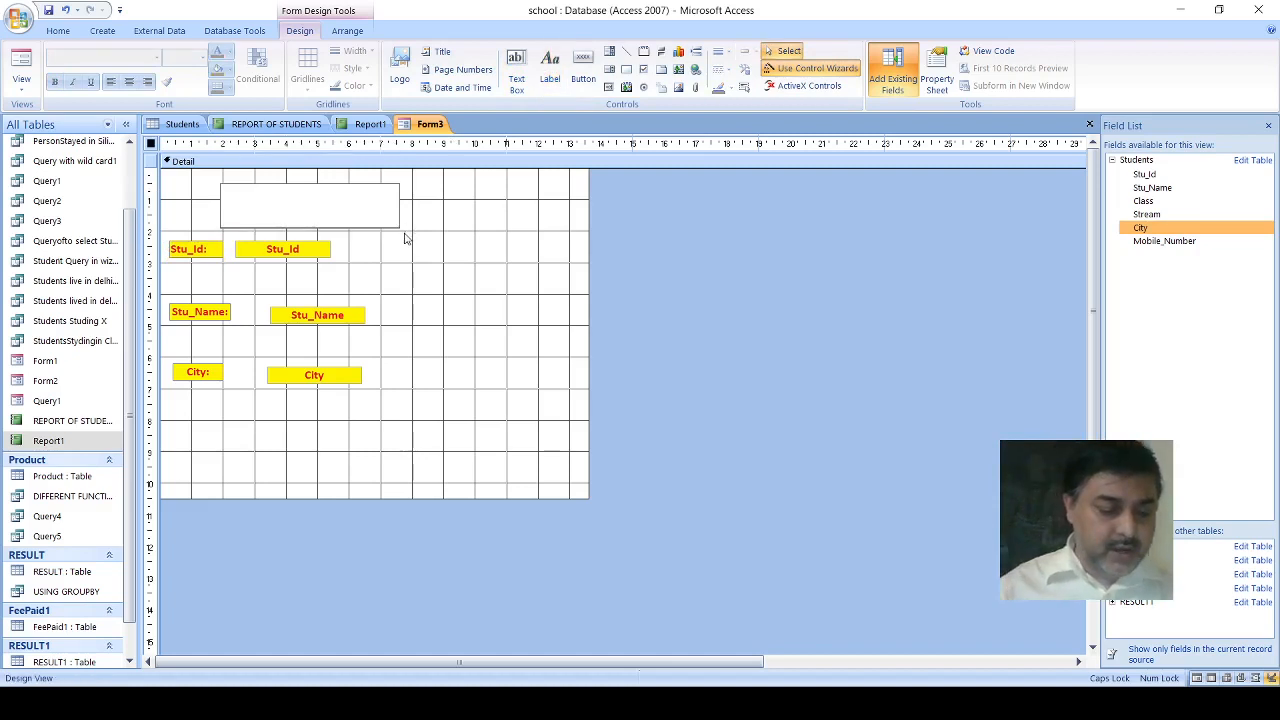
text(STUDEN)
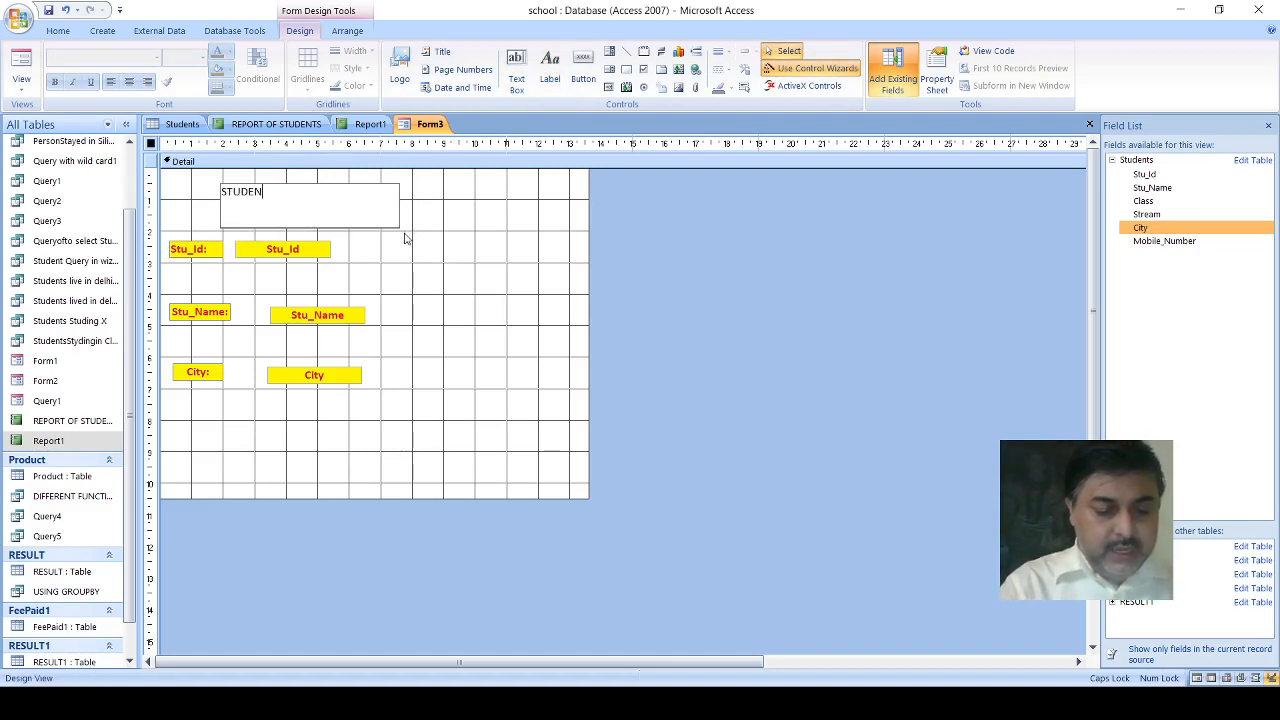
text(TS DETYA)
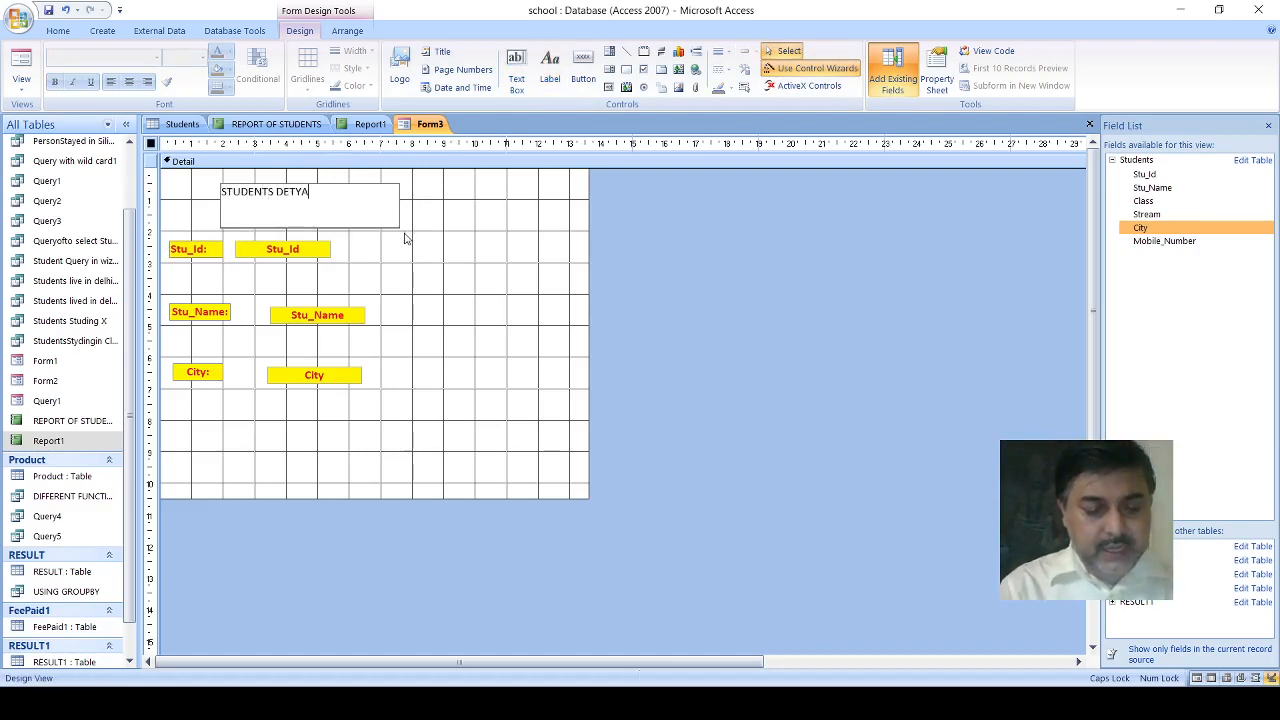
key(BackSpace)
key(BackSpace)
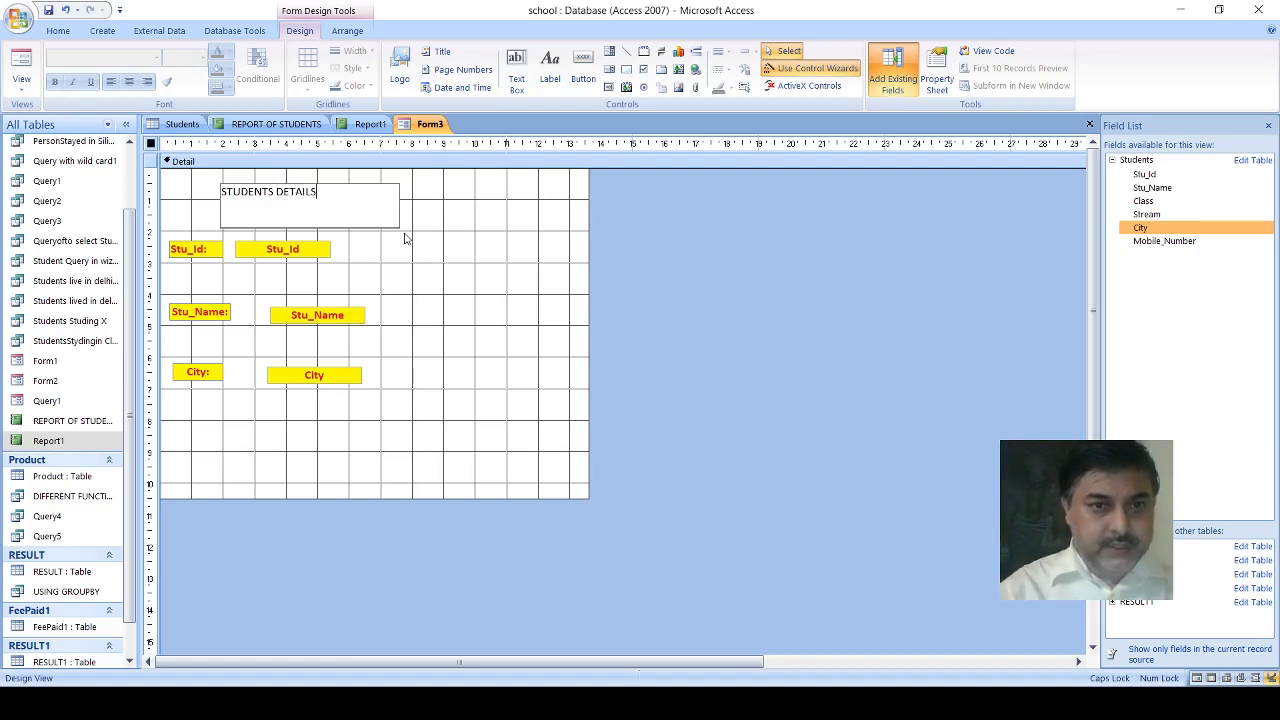
click(416, 266)
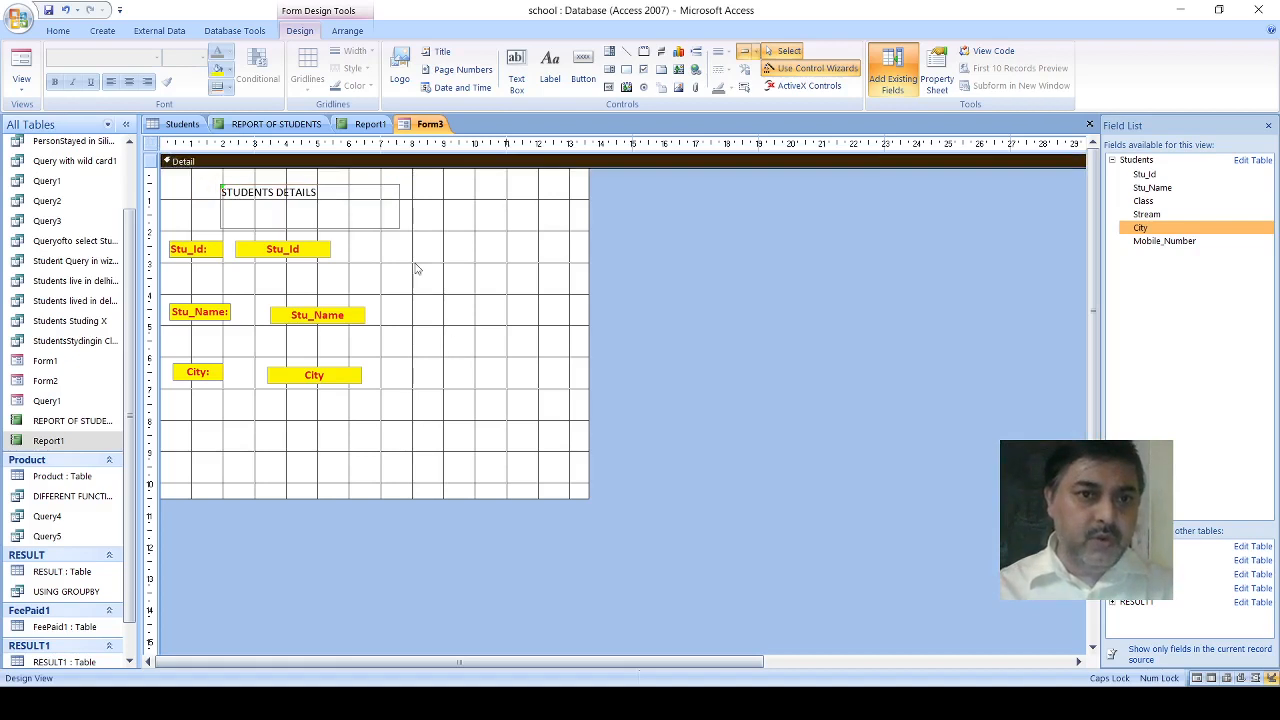
- Format the STUDENTS DETAILS title label as centred, bold, 14 pt, with red text on a yellow fill
click(343, 210)
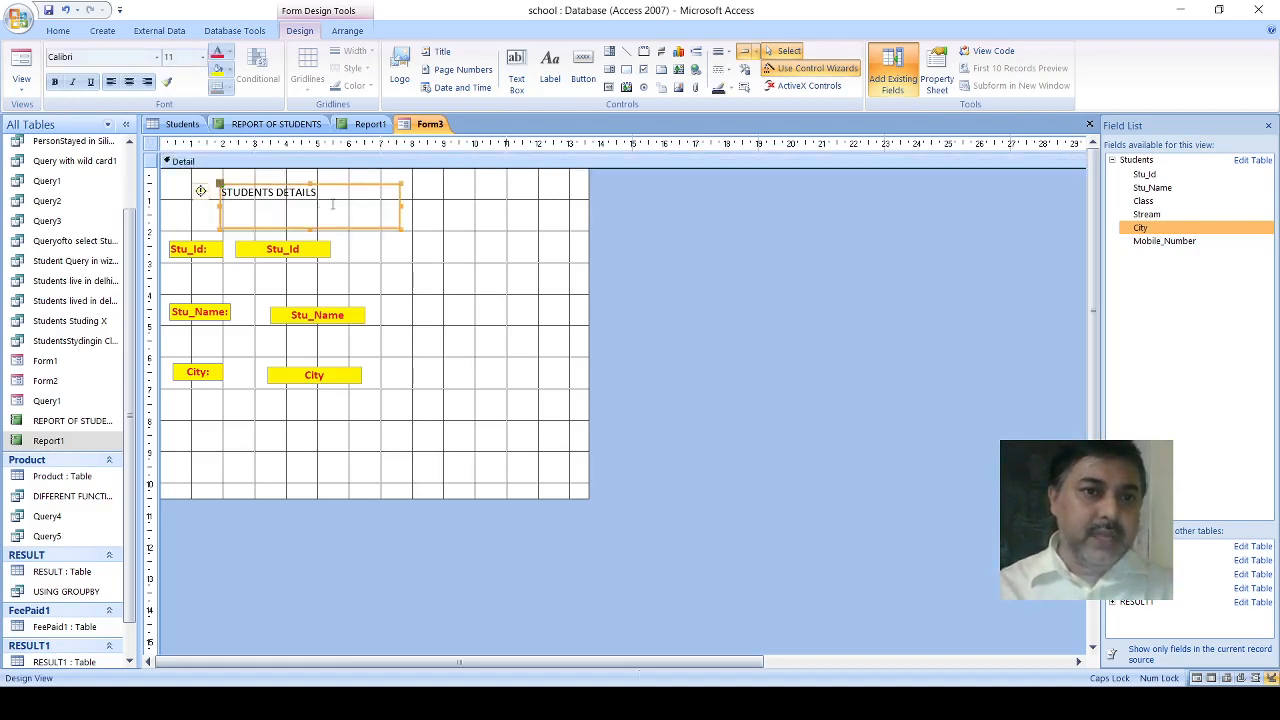
click(128, 82)
click(55, 82)
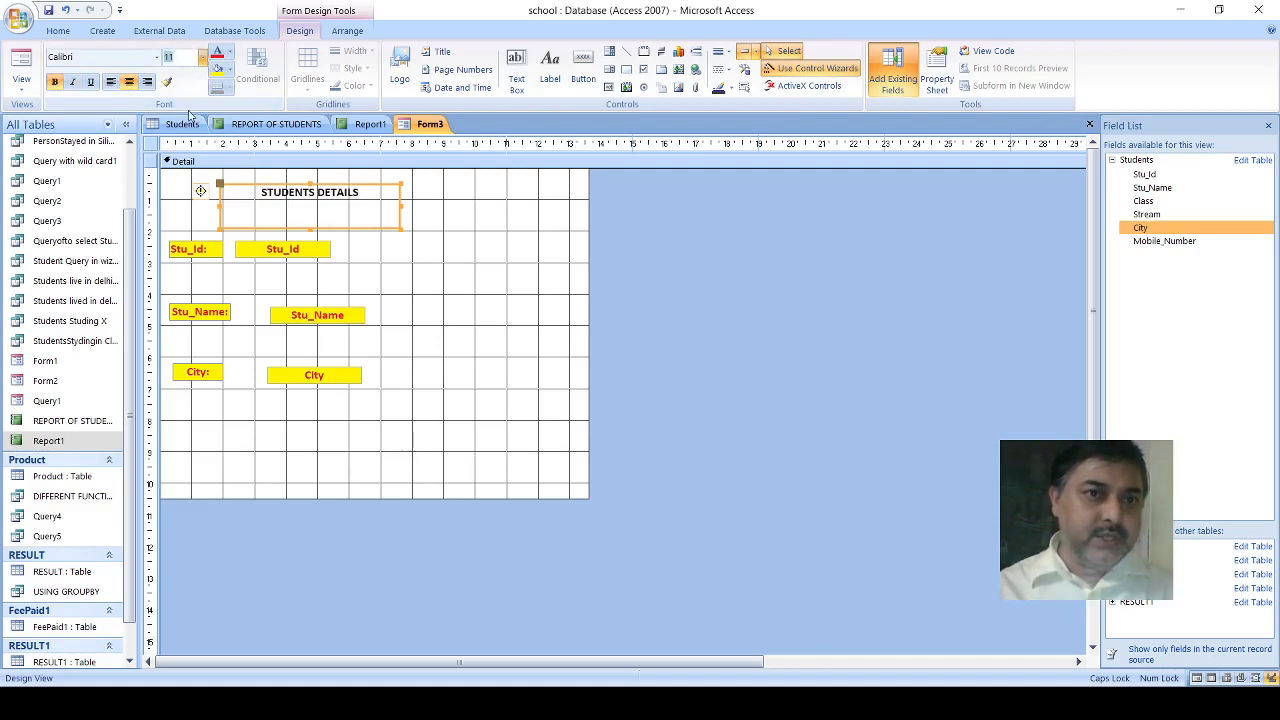
click(174, 151)
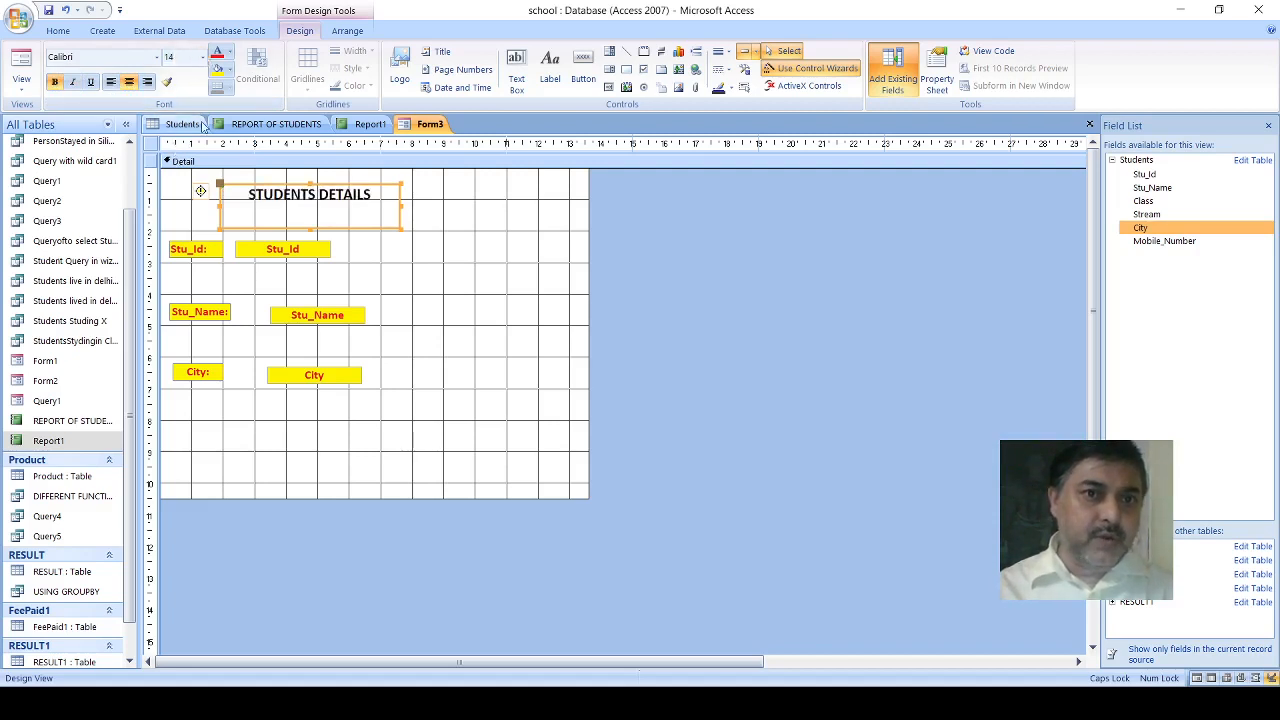
click(216, 55)
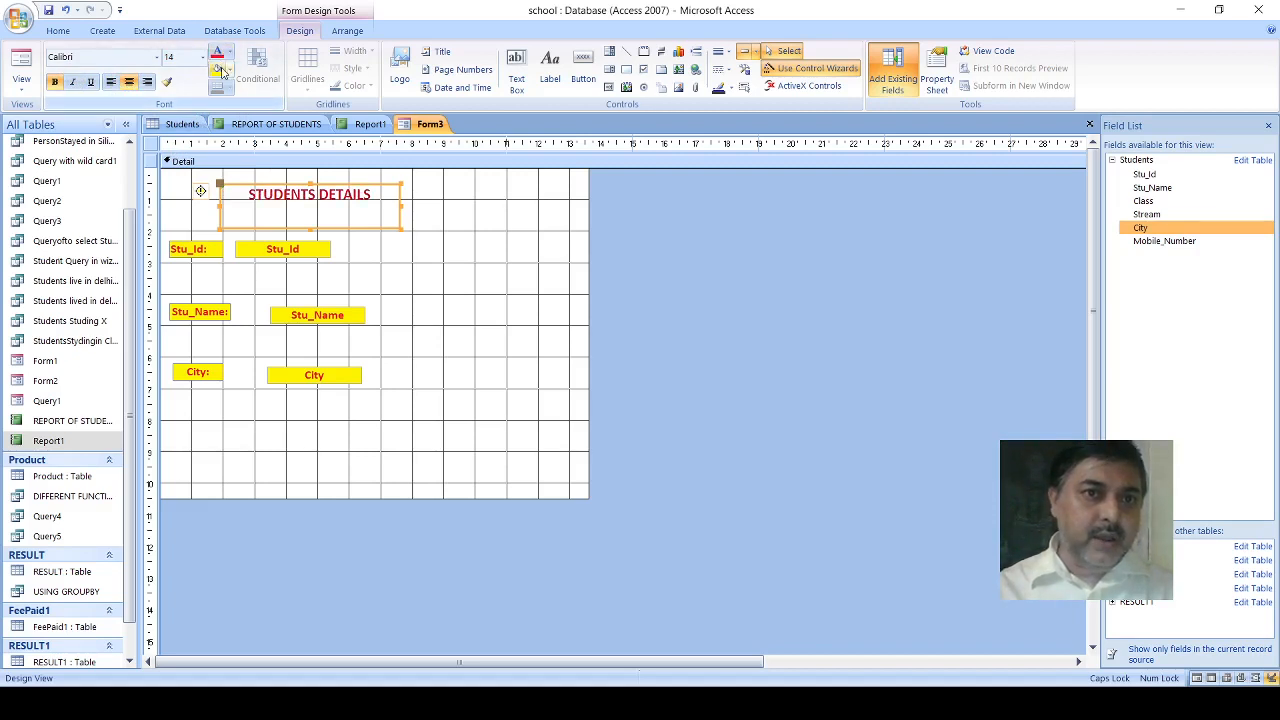
click(217, 69)
click(489, 261)
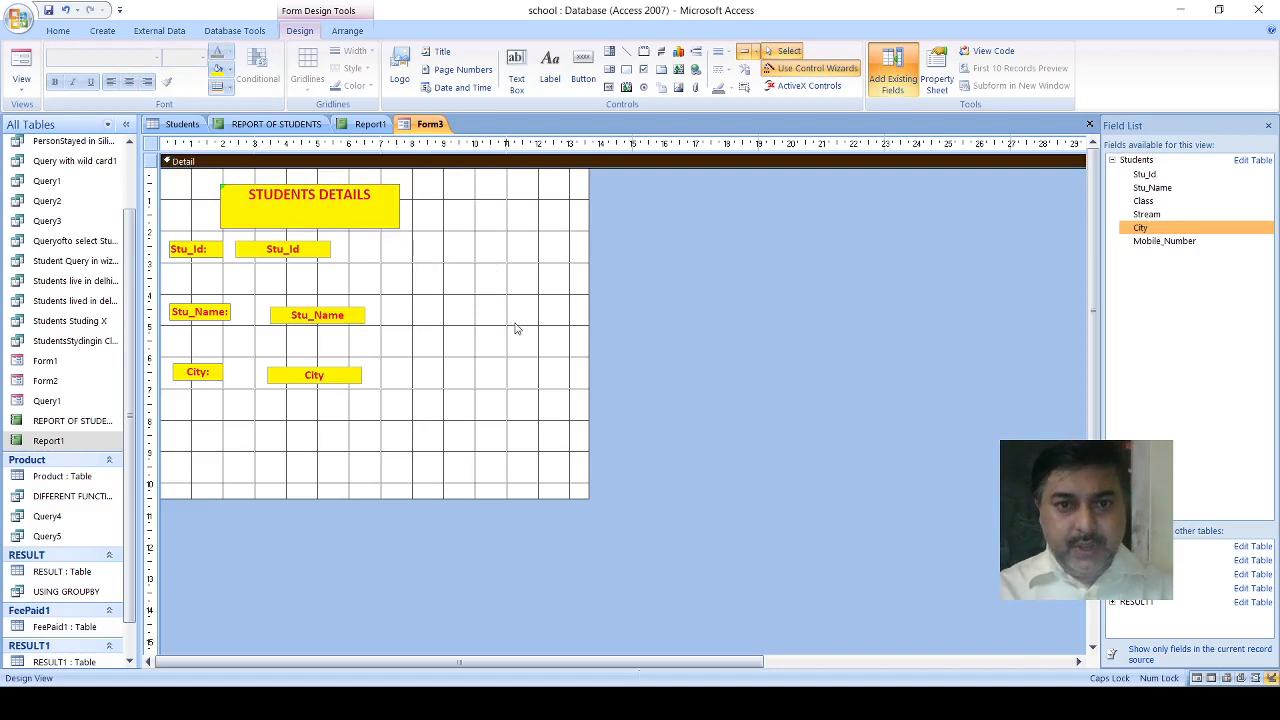
- Fill the form's Detail section with light green, and close the form, saving it as Form3
click(701, 429)
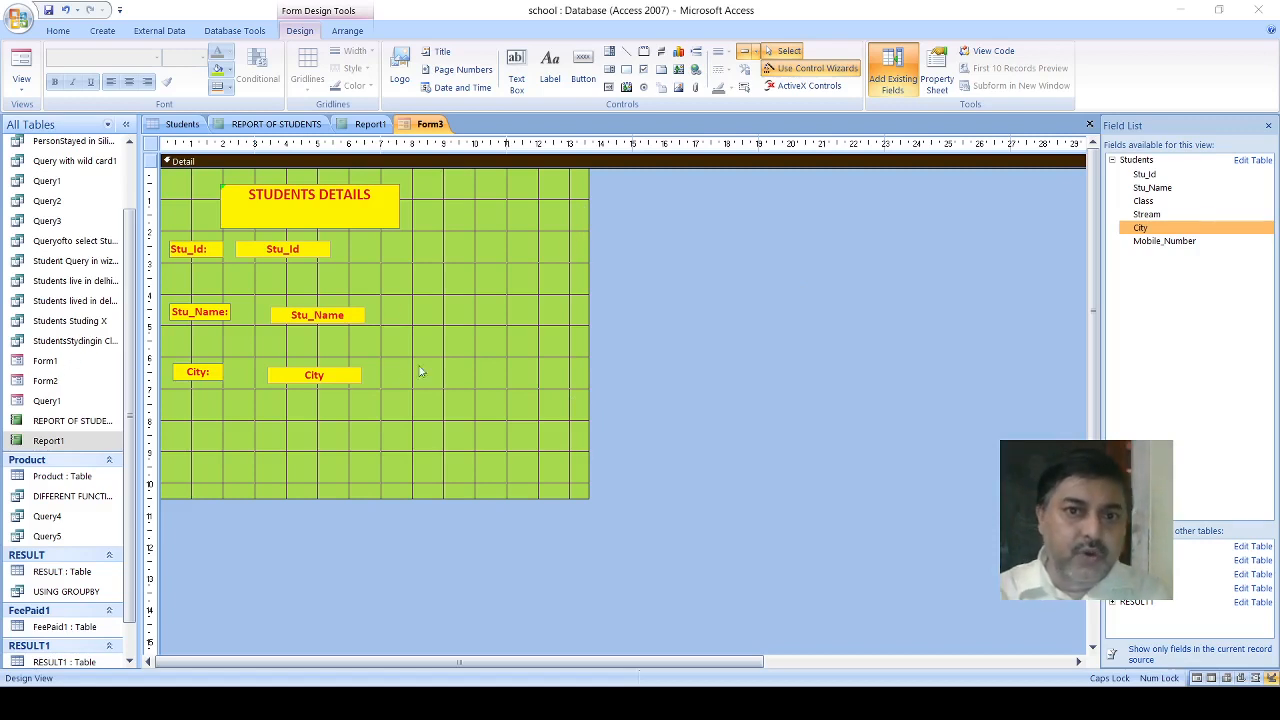
click(628, 278)
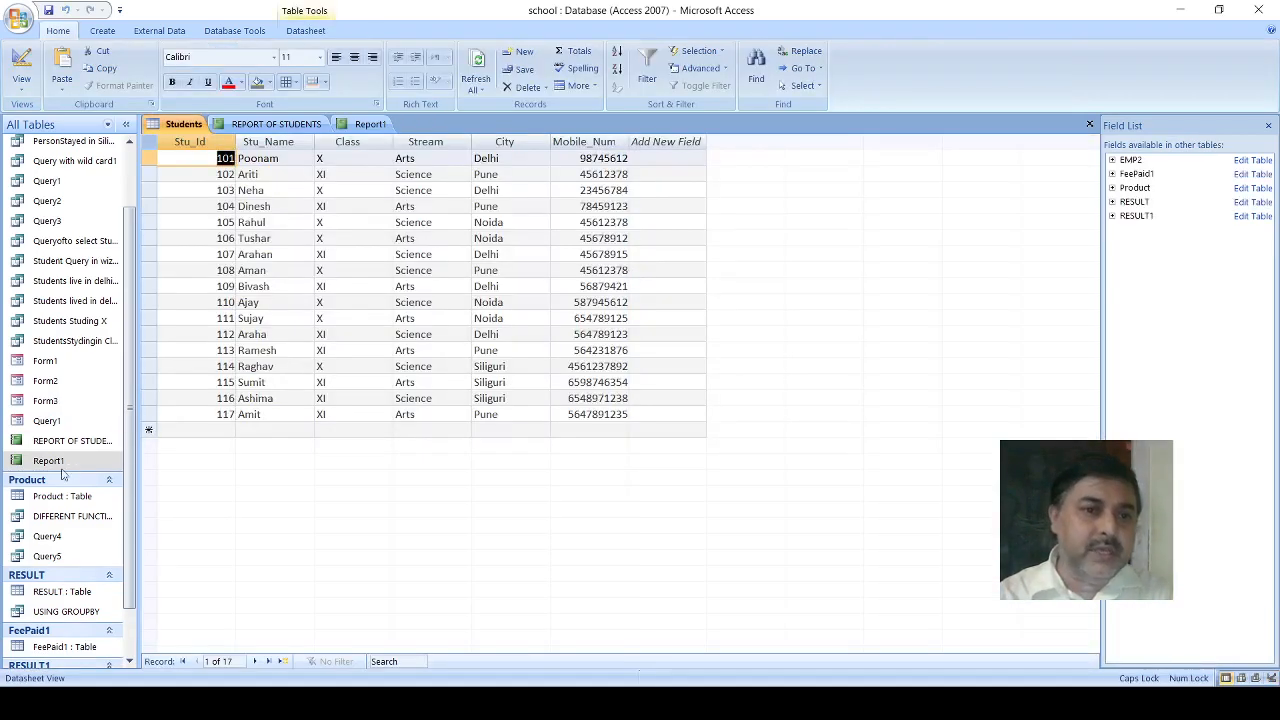
- Open Form3 and page forward through its student records up to record 10
click(47, 401)
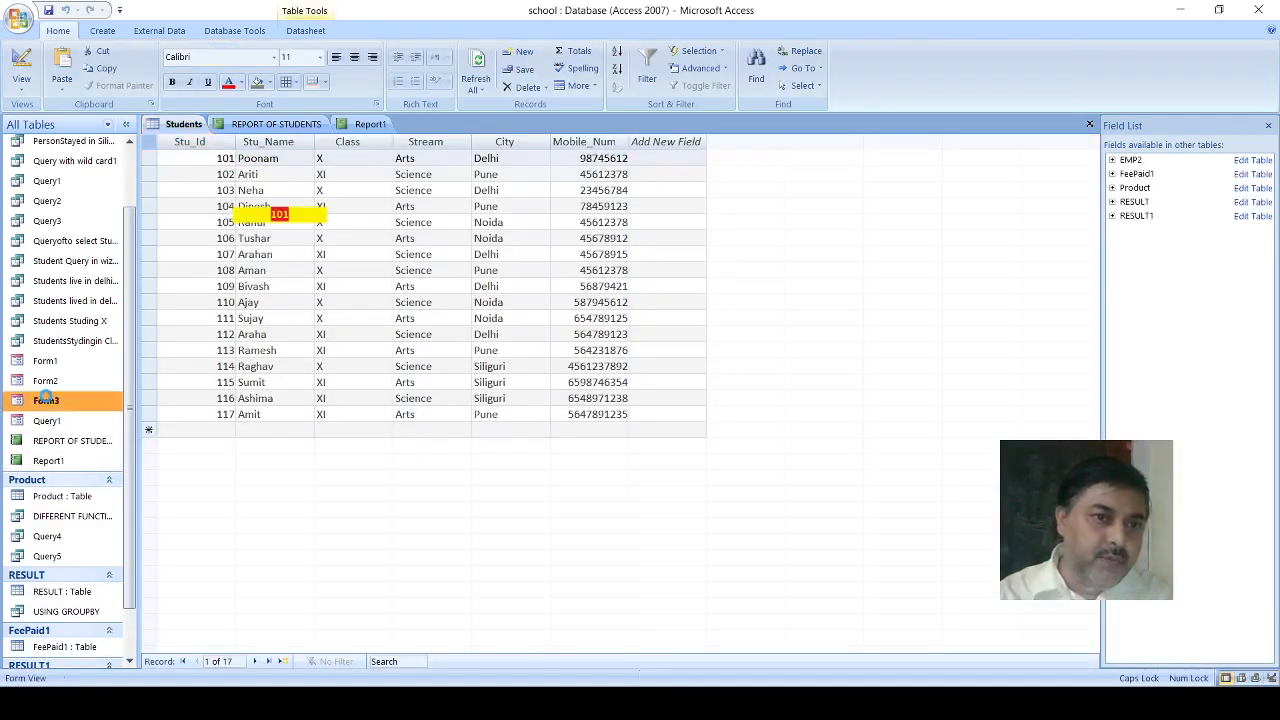
double_click(47, 401)
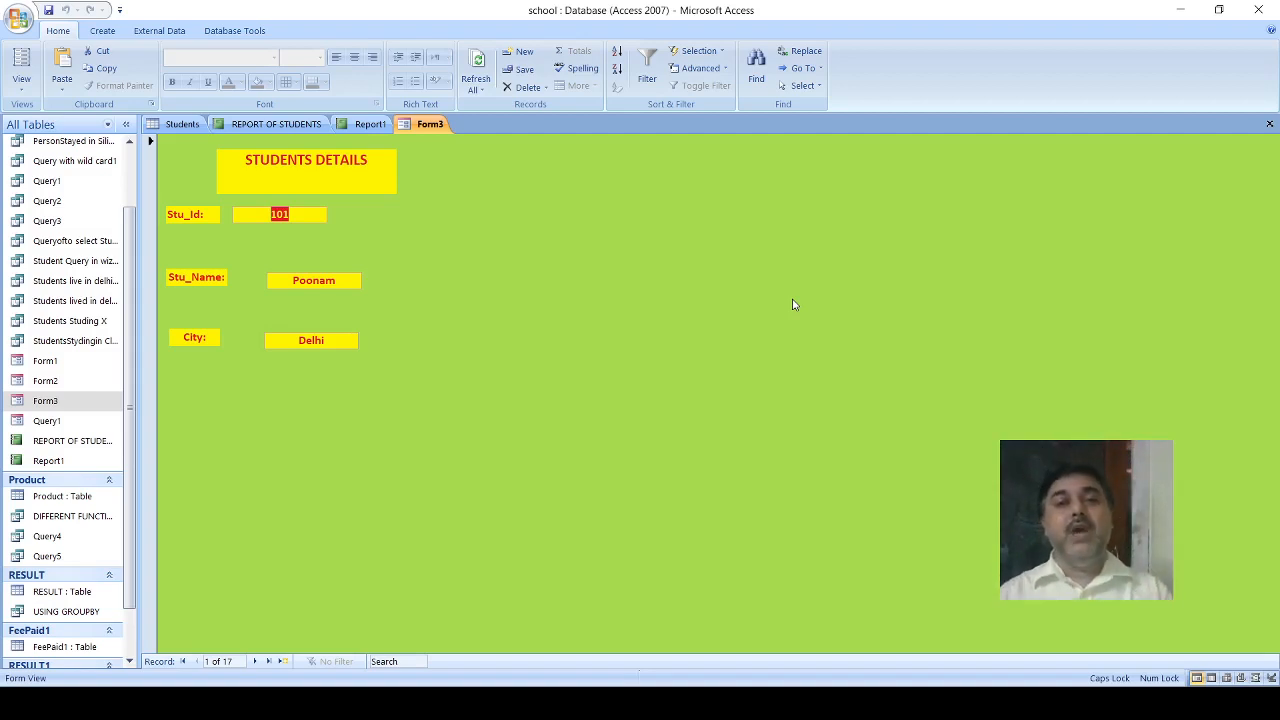
click(255, 662)
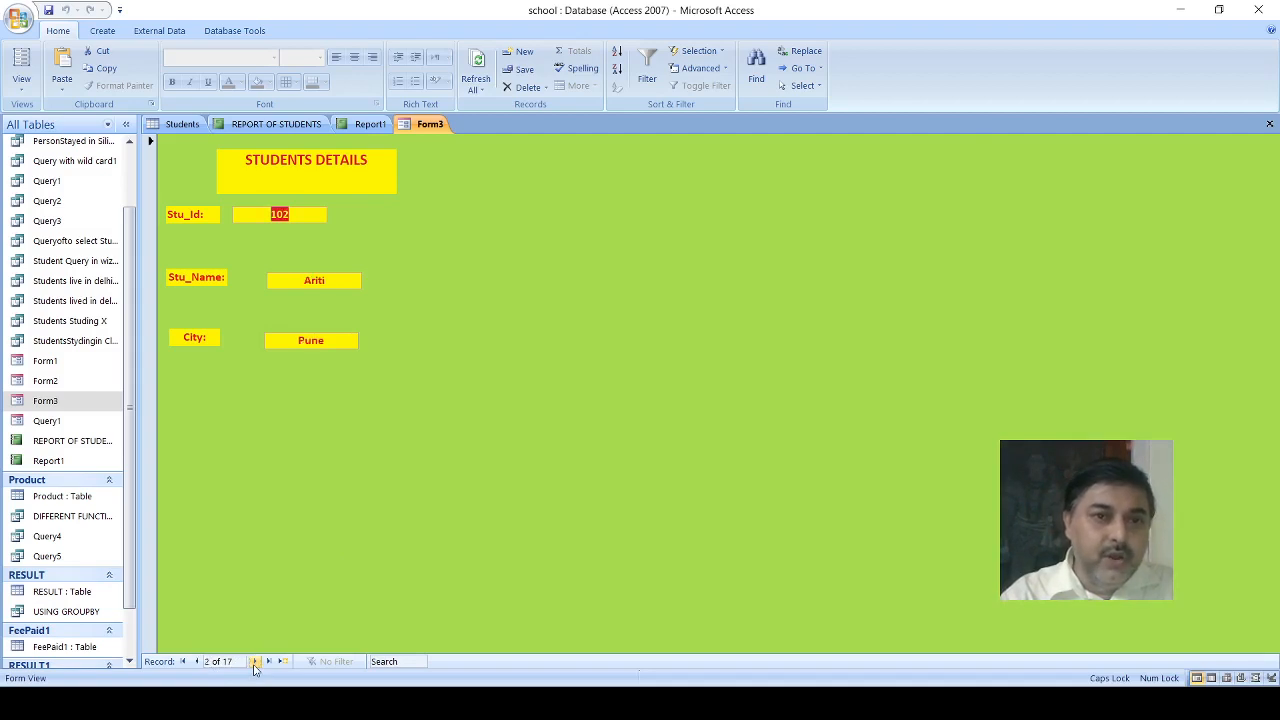
click(255, 662)
click(255, 662)
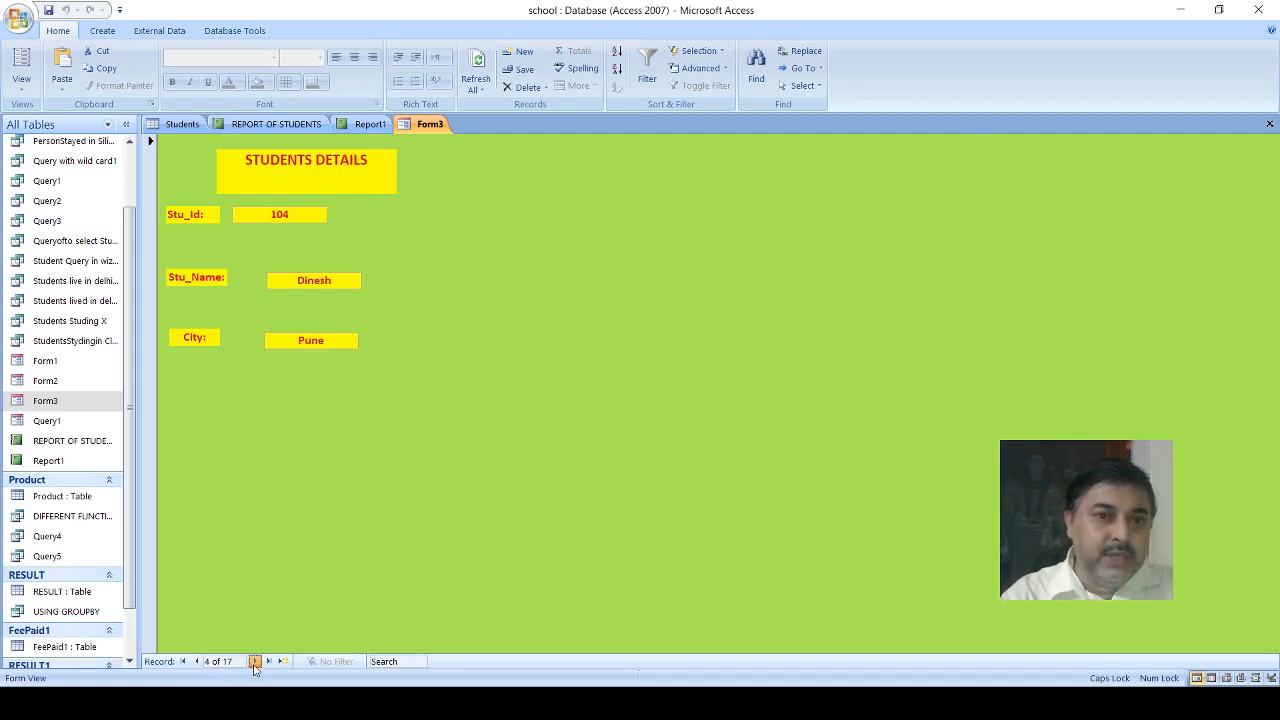
click(255, 662)
click(255, 662)
click(255, 662)
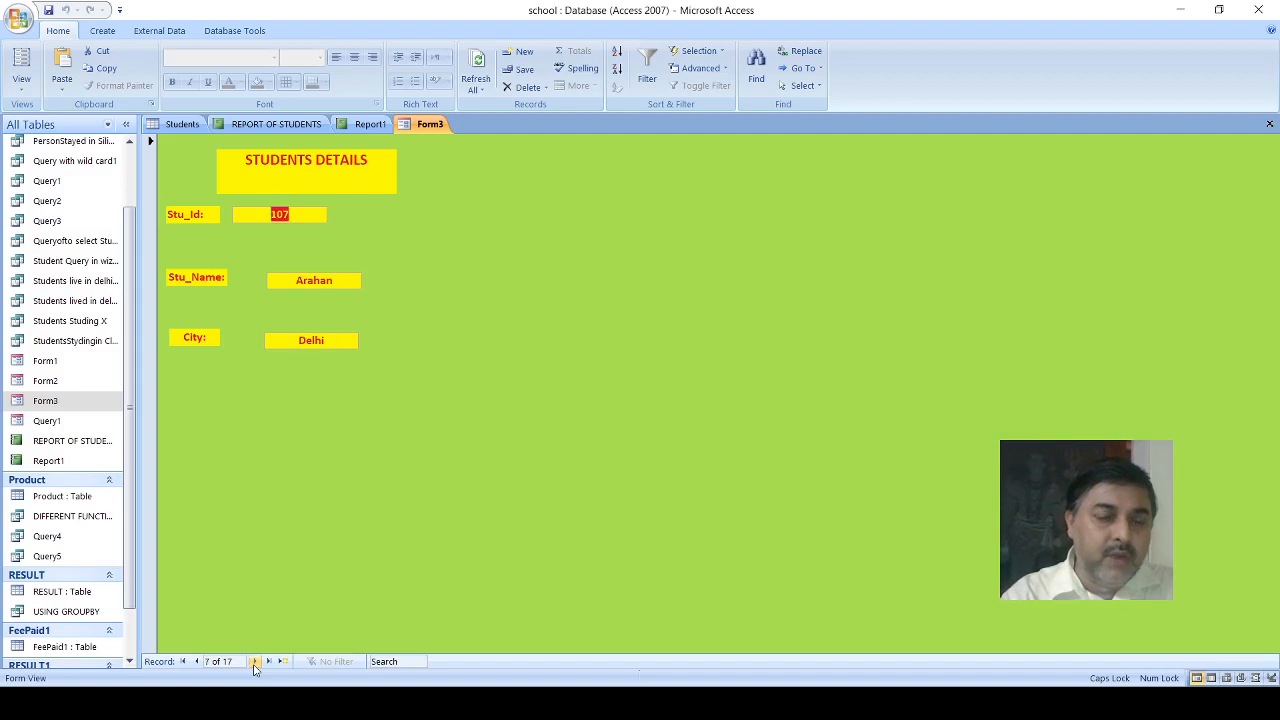
click(255, 662)
click(255, 662)
click(255, 662)
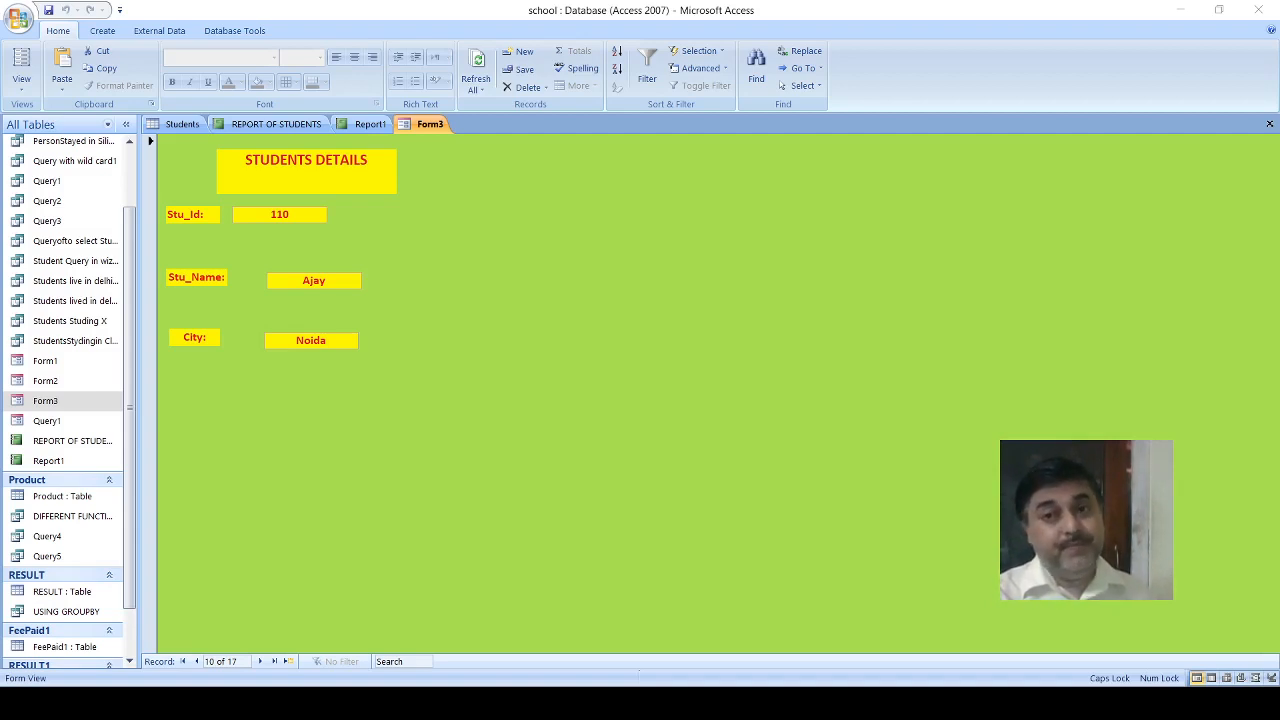
- Select Form3 in the object list and bring up the view choices for the open form
click(1064, 39)
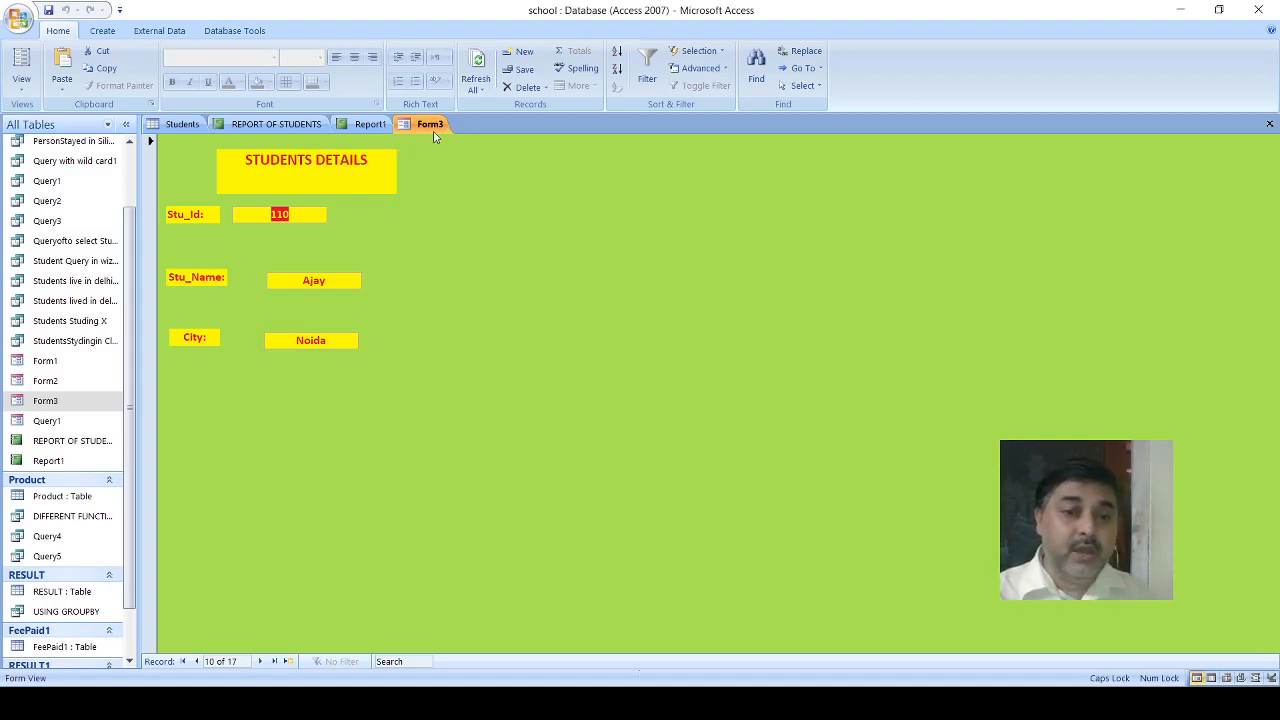
click(66, 401)
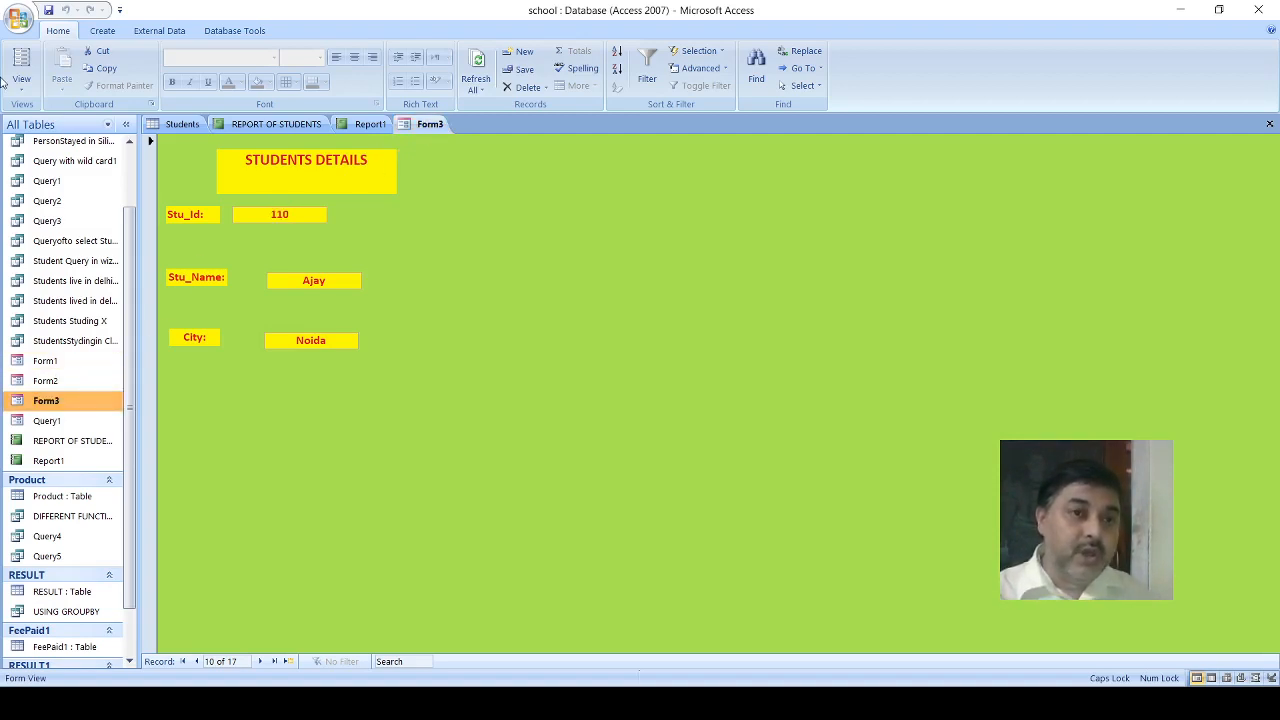
click(28, 92)
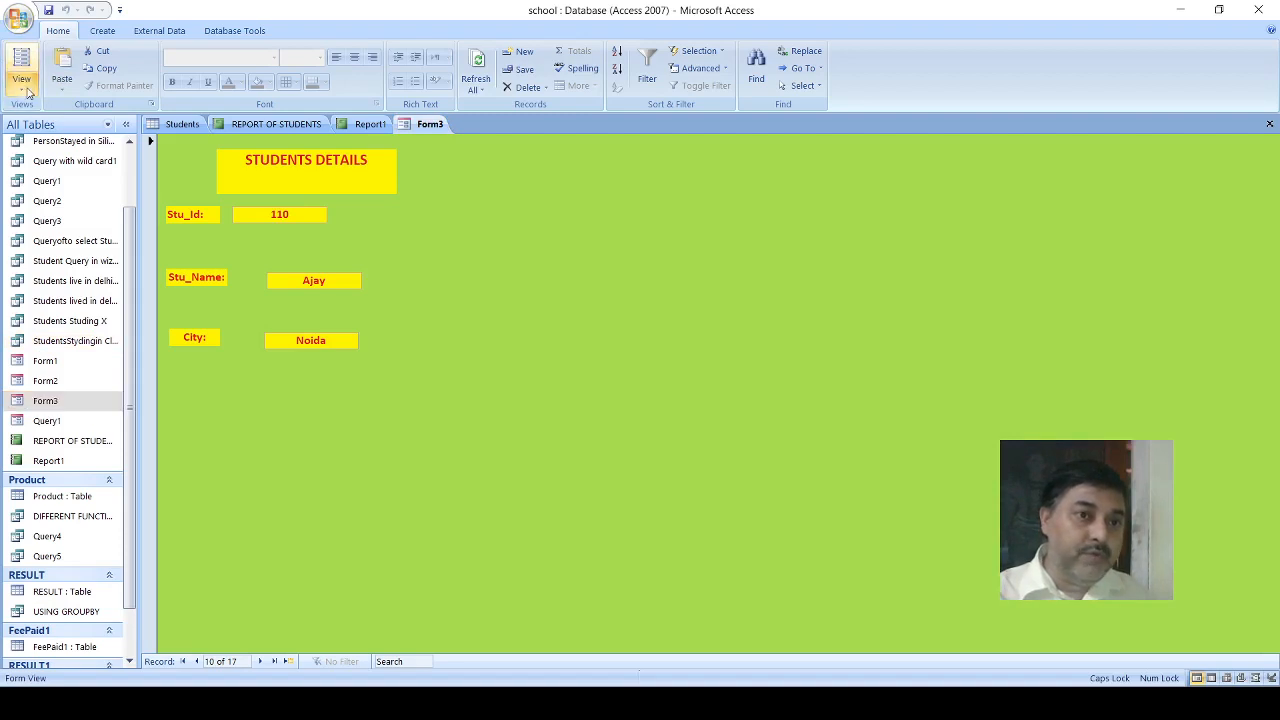